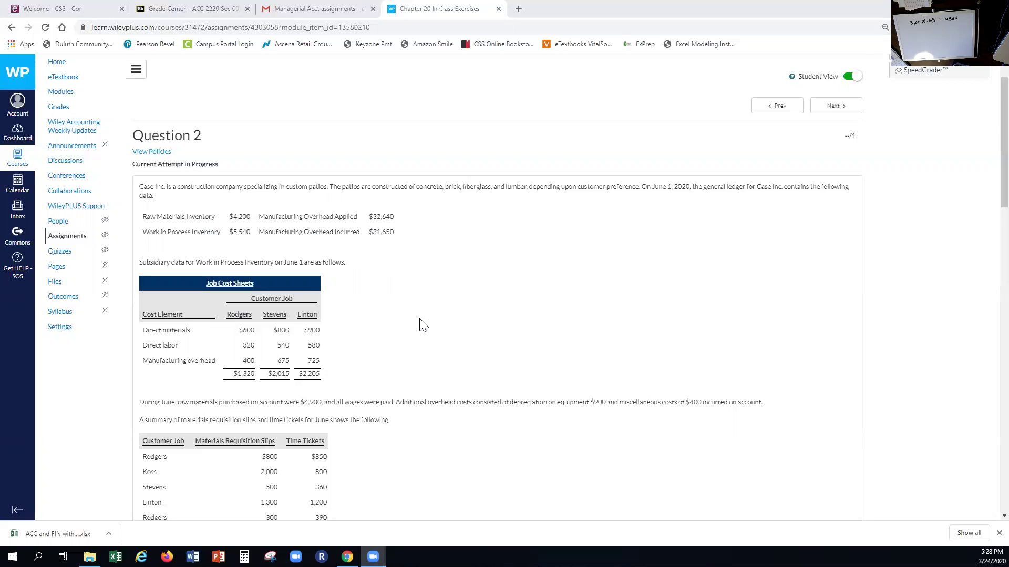
For the raw materials purchase entry in part (a), enter a 4900 debit on the first line and a 4900 credit on the second
scroll(423, 326, "down", 1)
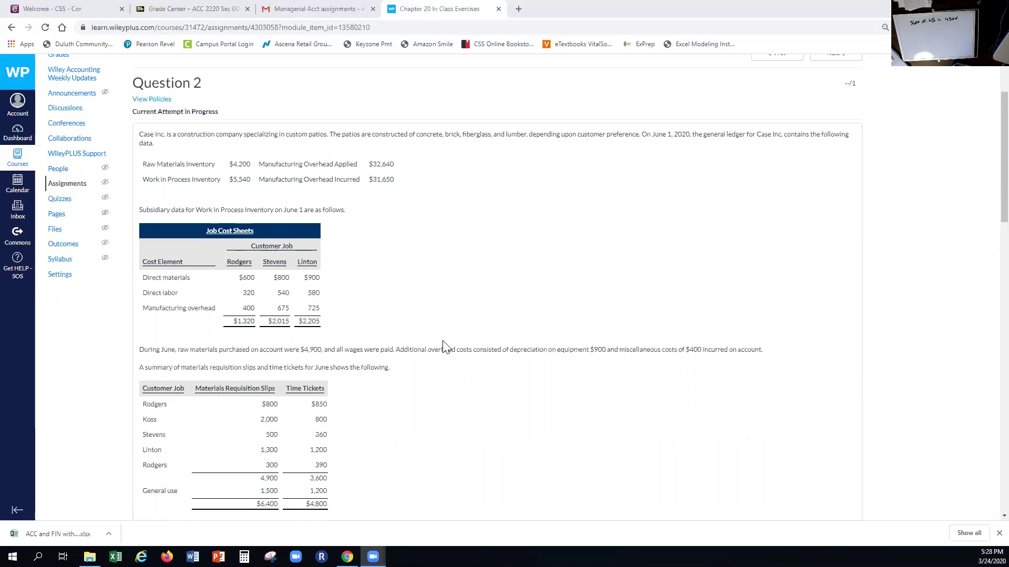
scroll(443, 347, "down", 2)
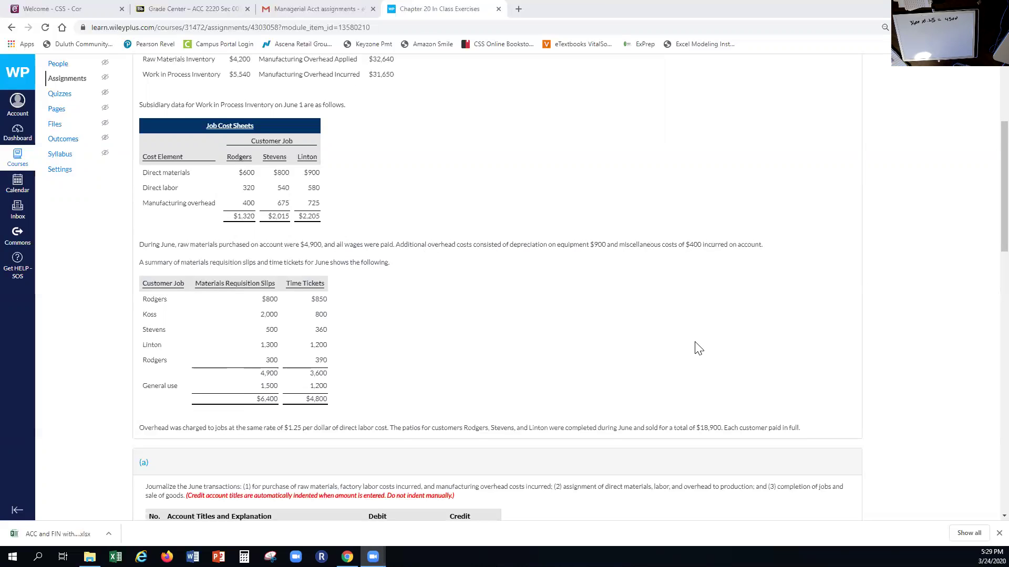
scroll(697, 348, "down", 4)
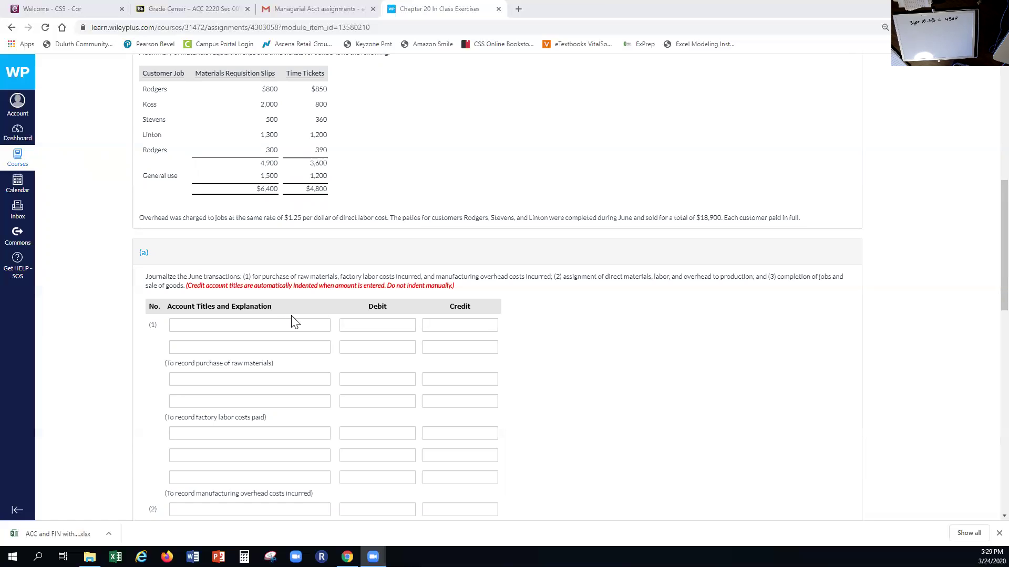
scroll(607, 333, "up", 2)
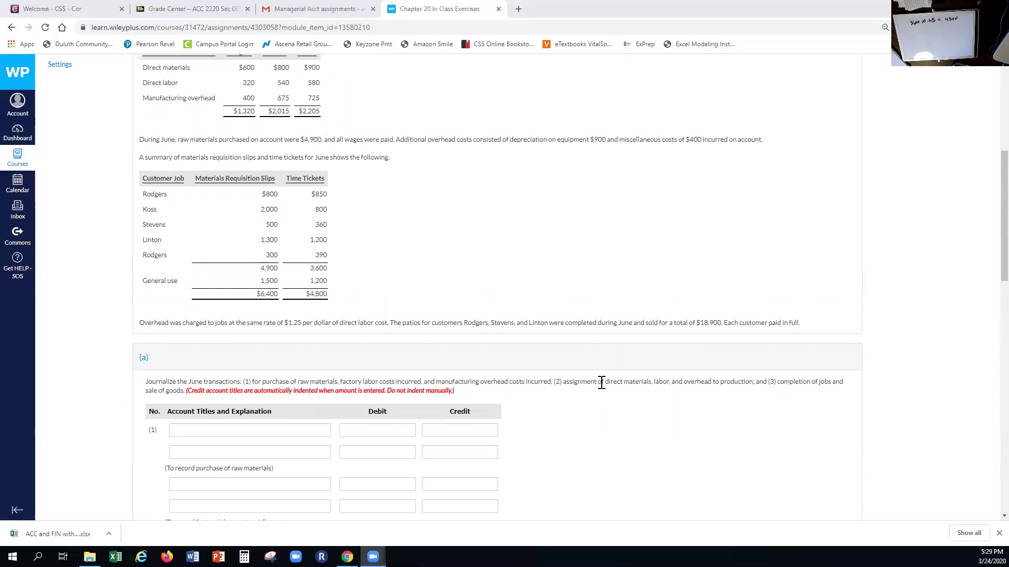
scroll(352, 297, "down", 2)
left_click(370, 325)
type("4900")
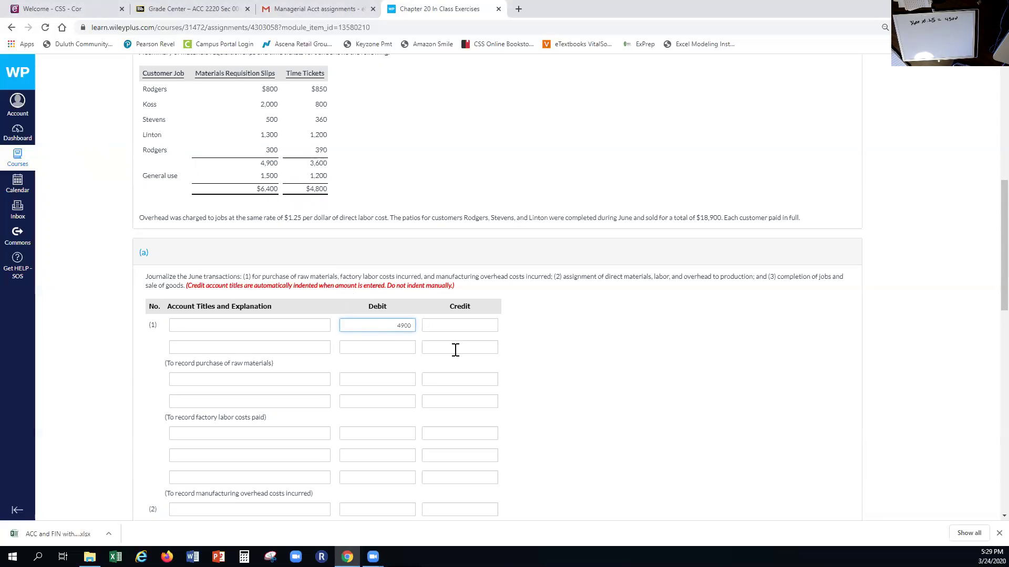
left_click(456, 349)
type("4900")
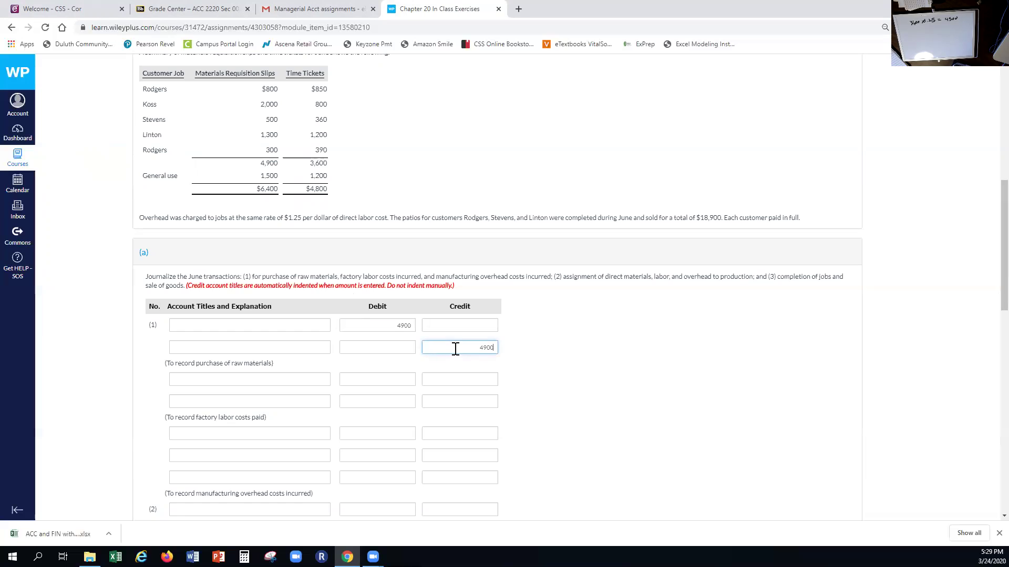
Set the purchase entry's accounts to Raw Materials Inventory on the debit line and Accounts Payable on the credit line
left_click(268, 348)
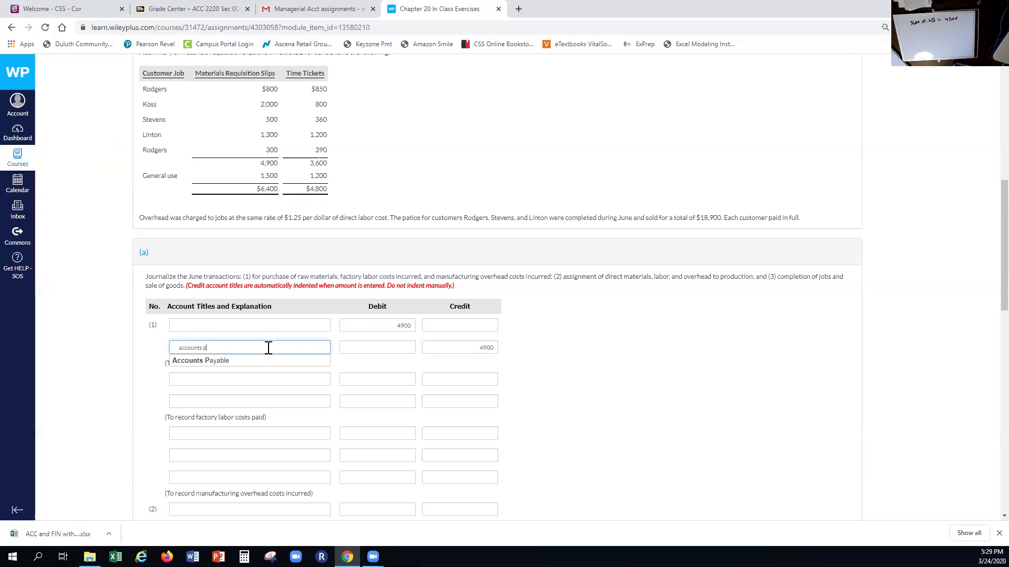
left_click(196, 361)
left_click(200, 326)
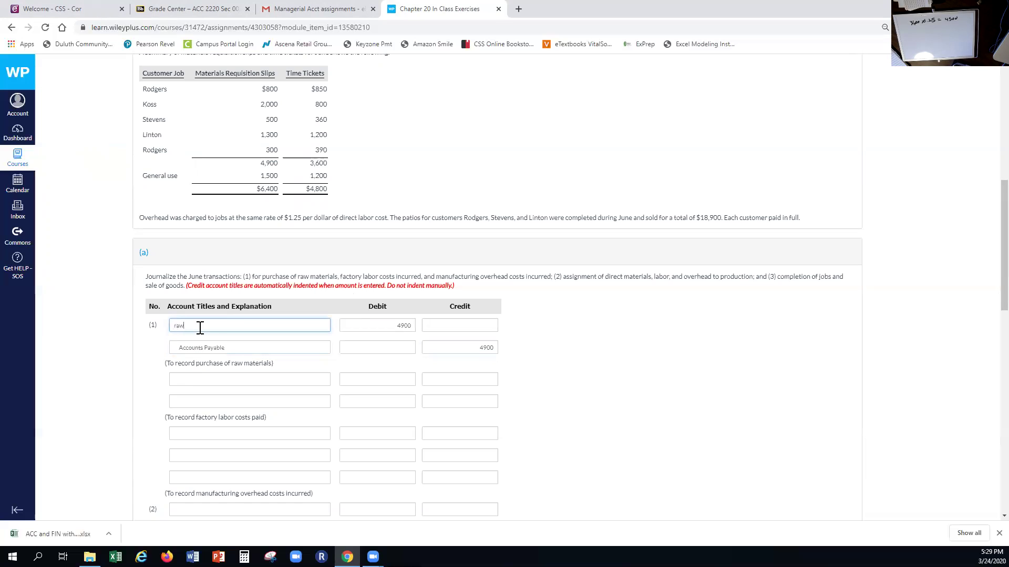
left_click(204, 336)
Record the factory labor costs paid with a 4800.00 debit to Factory Labor and a 4800.00 credit to Cash
left_click(294, 379)
type("fac")
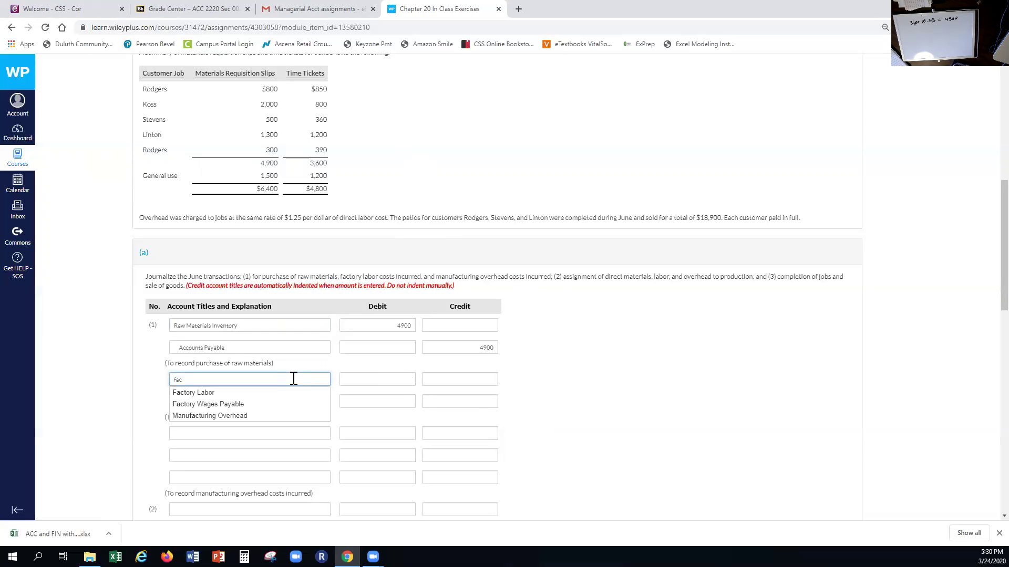
left_click(205, 392)
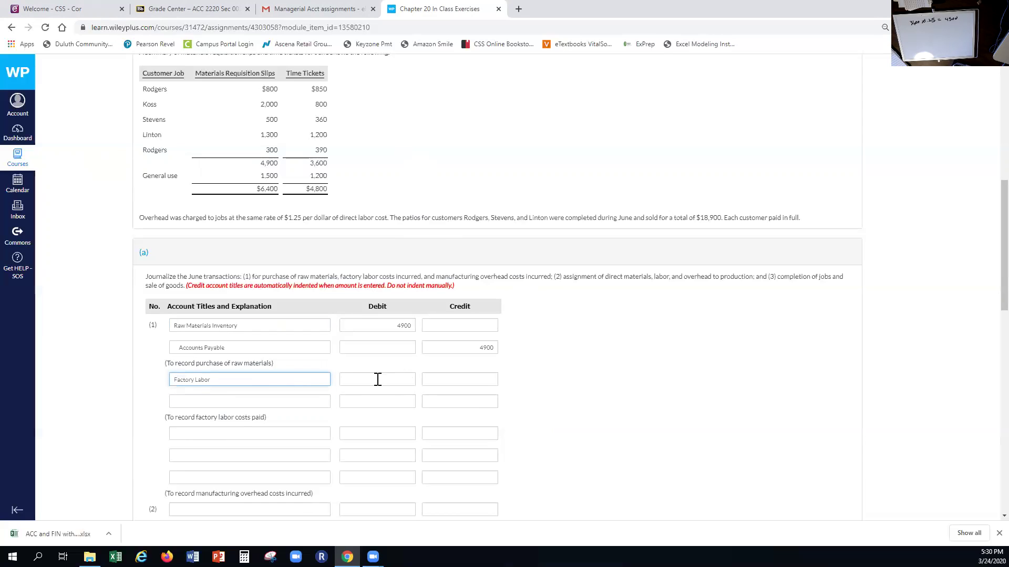
key("Tab")
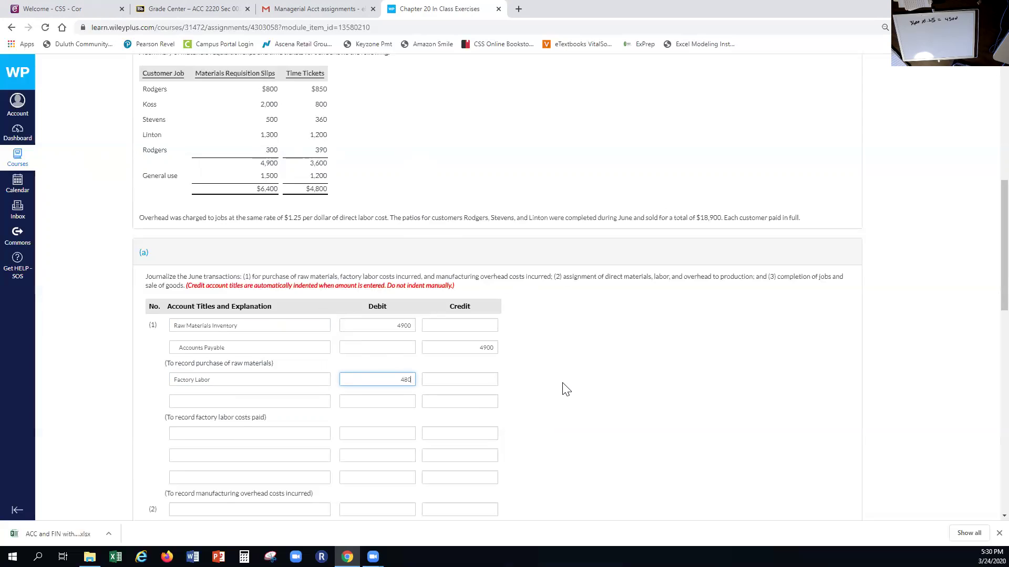
left_click(288, 403)
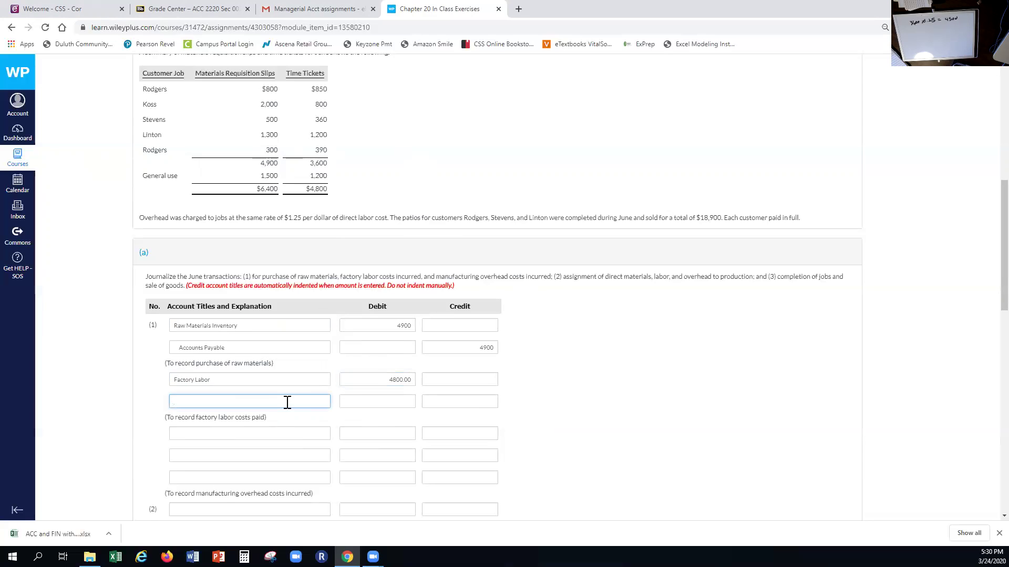
type("cash")
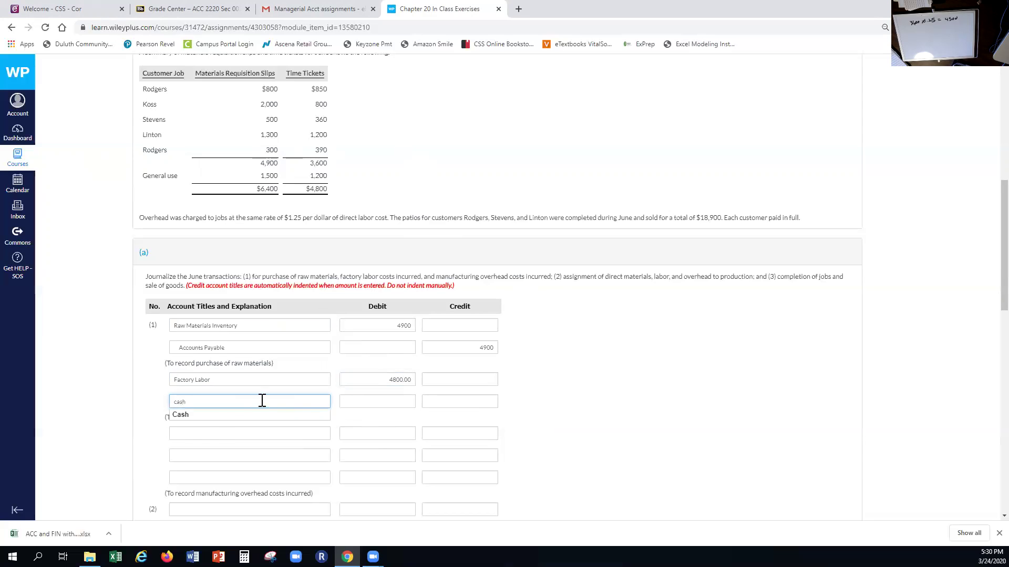
left_click(223, 415)
left_click(435, 402)
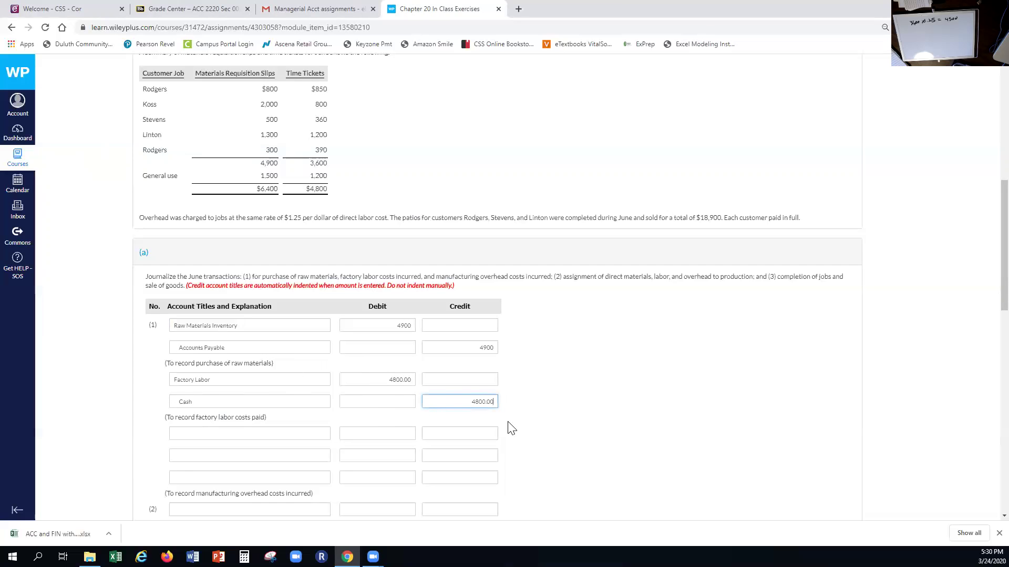
left_click(533, 427)
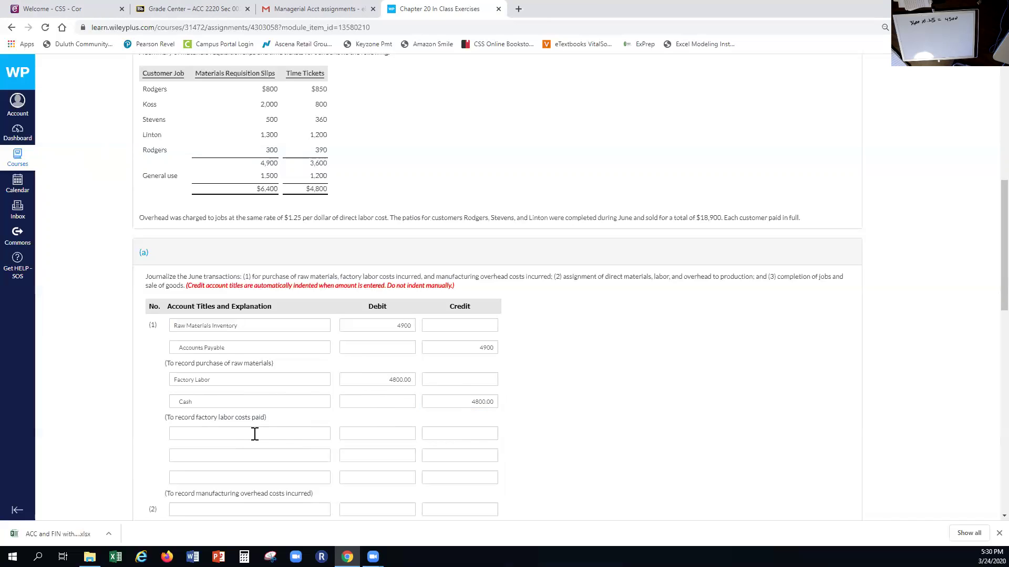
Start the manufacturing overhead costs incurred entry with a 1300.00 debit to Manufacturing Overhead
scroll(629, 434, "up", 2)
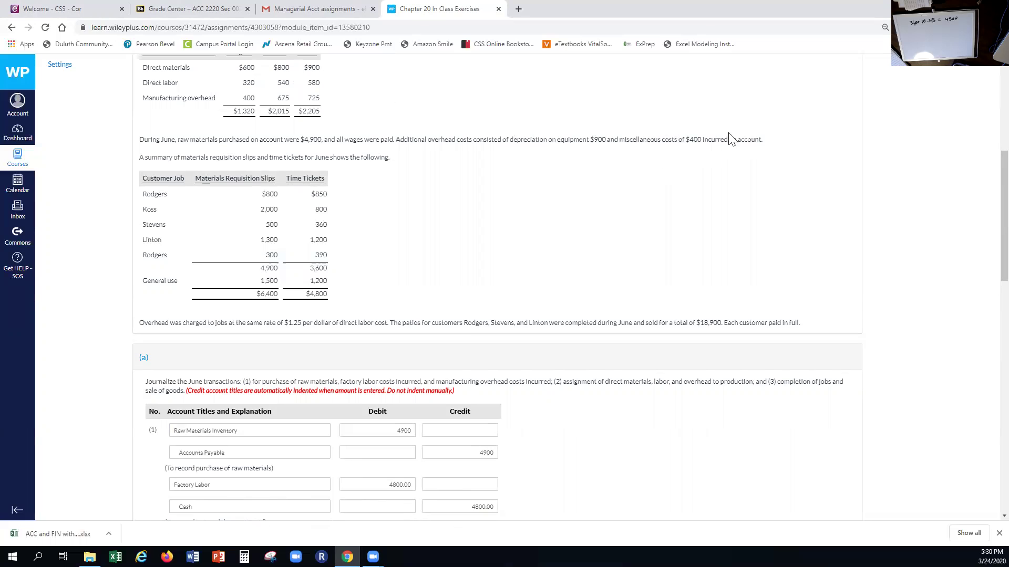
scroll(717, 323, "down", 4)
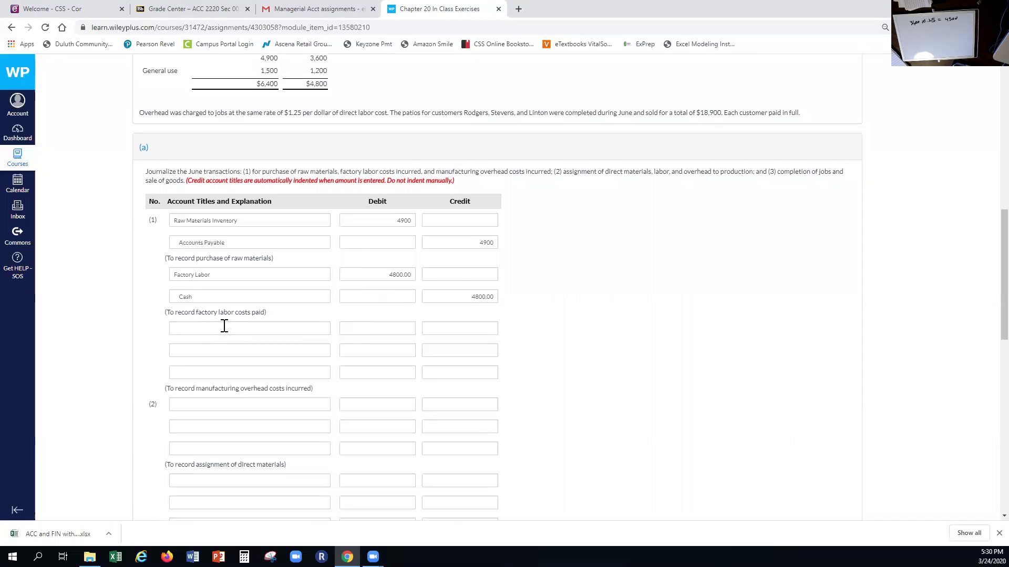
left_click(223, 327)
type("man")
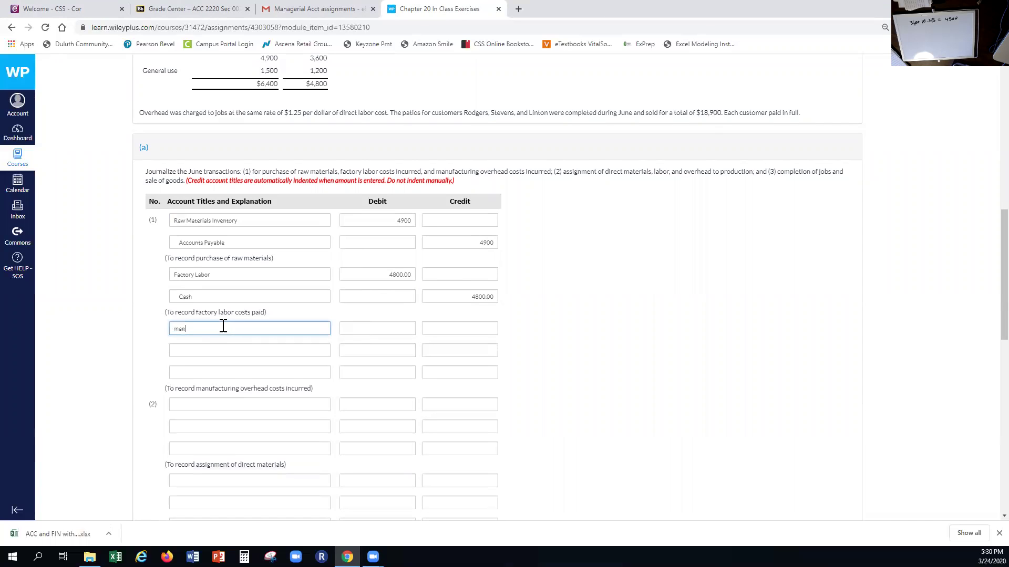
key("Return")
left_click(396, 334)
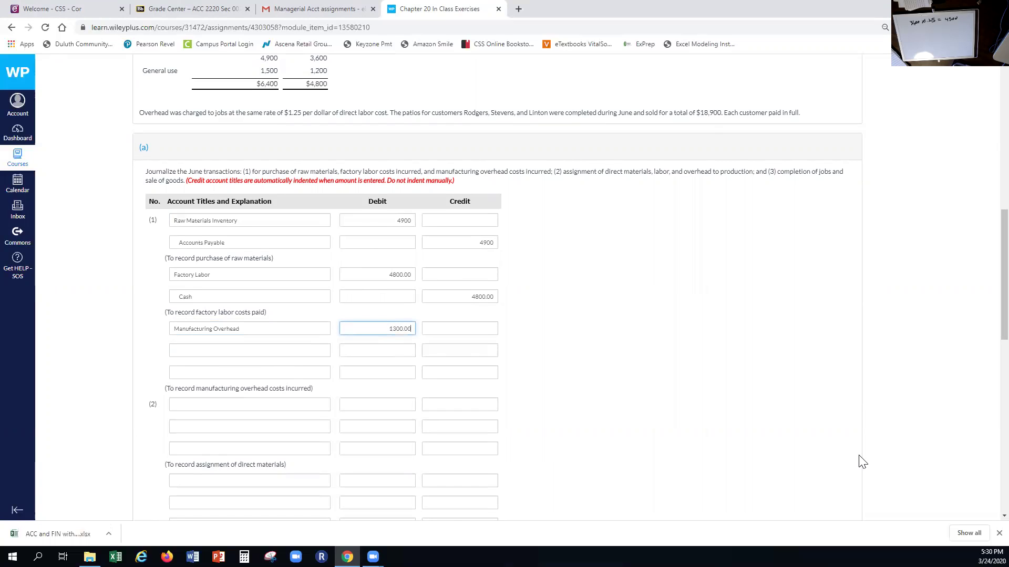
type("1300.00")
Complete the overhead incurred entry with credits of 900.00 to Accumulated Depreciation-Equipment and 400.00 to Accounts Payable
left_click(213, 350)
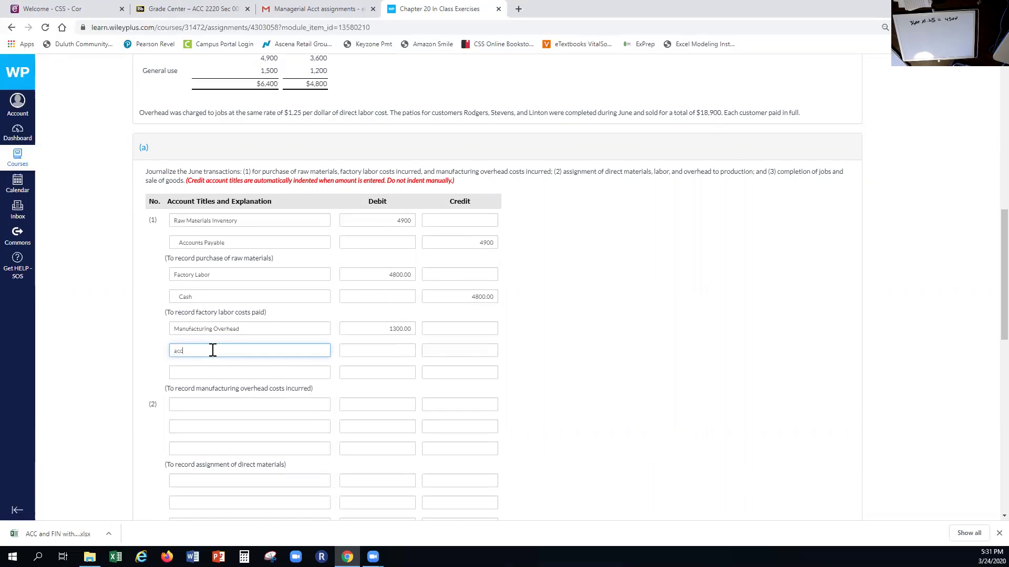
left_click(253, 399)
left_click(439, 349)
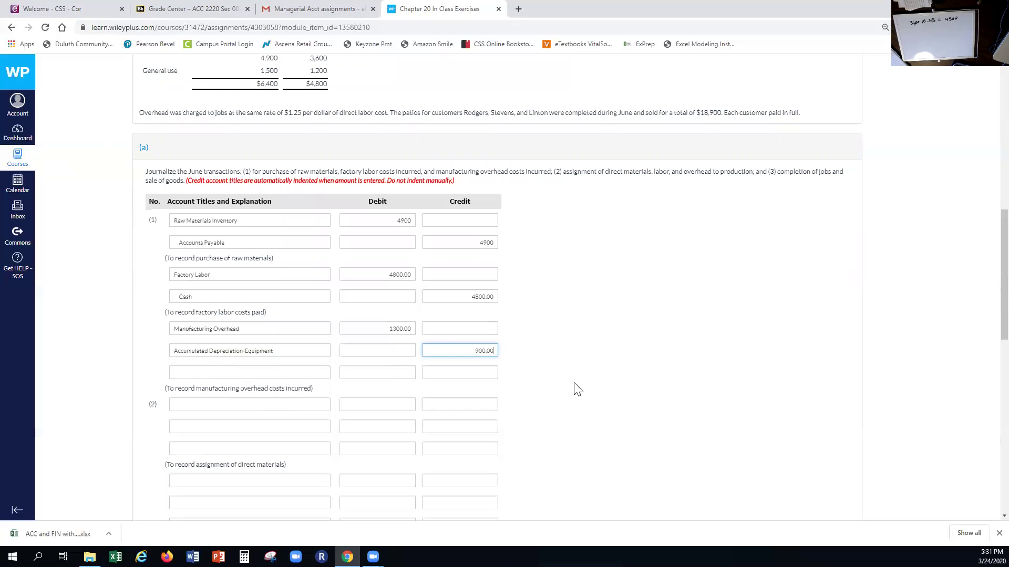
left_click(248, 372)
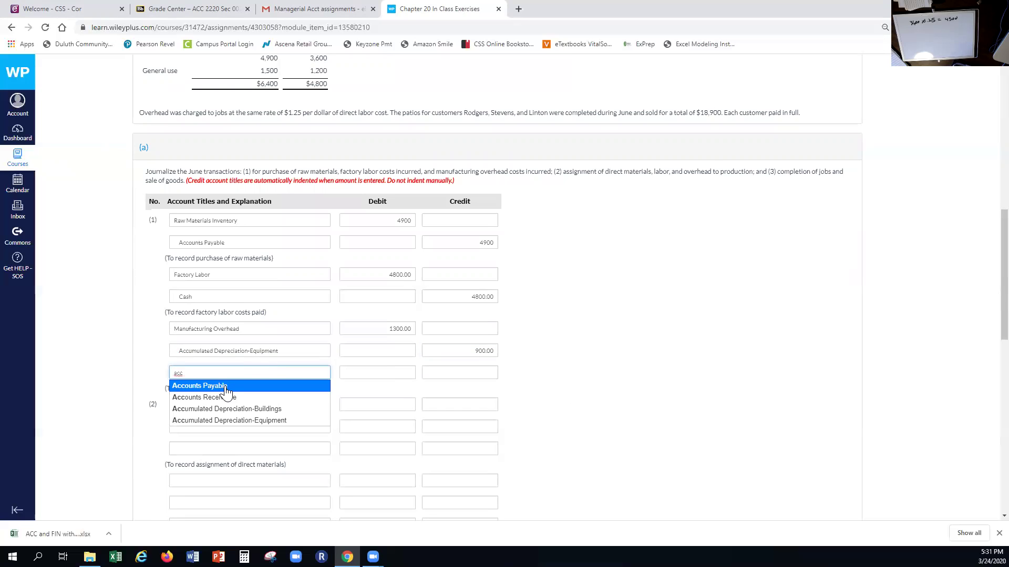
left_click(226, 387)
left_click(459, 372)
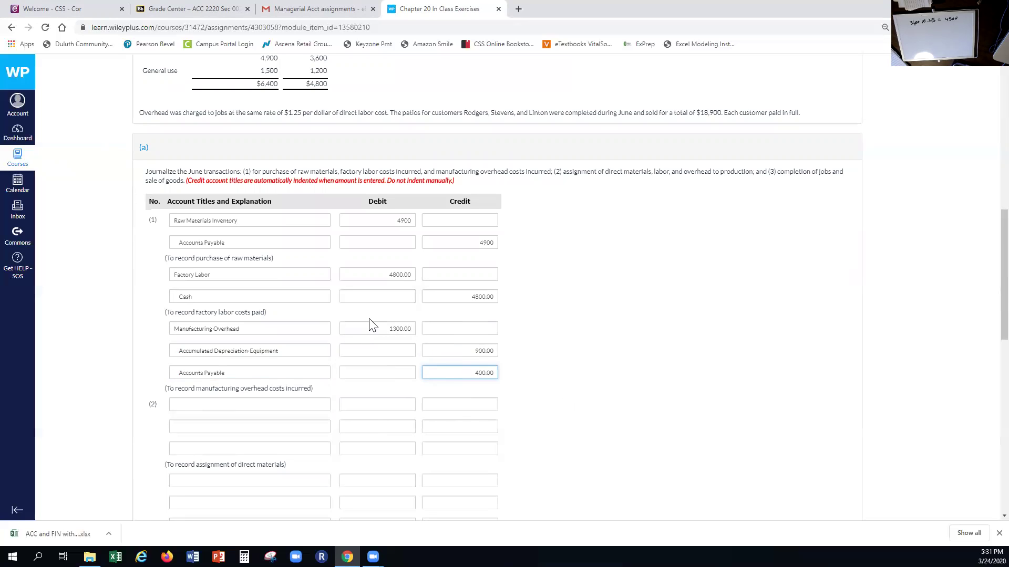
left_click(529, 387)
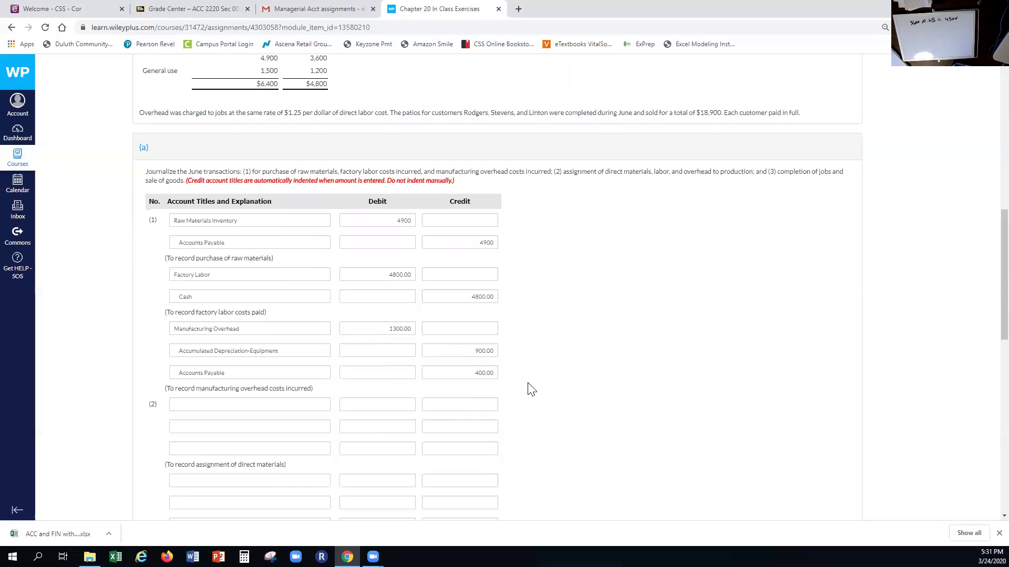
On the first line of the direct materials assignment entry under (2), debit Work in Process Inventory for 4900.00
scroll(529, 387, "down", 2)
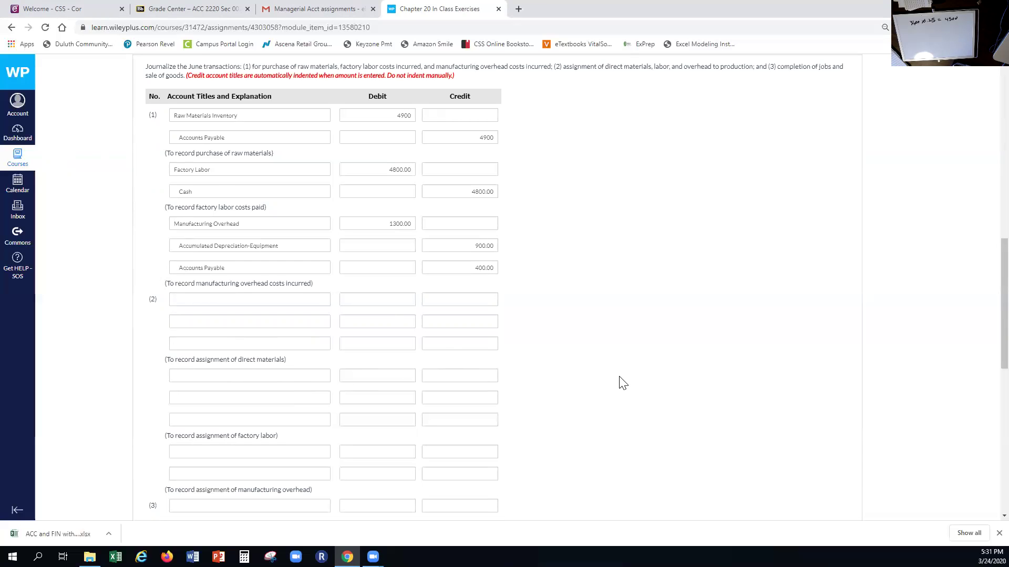
scroll(621, 383, "up", 2)
scroll(621, 383, "up", 3)
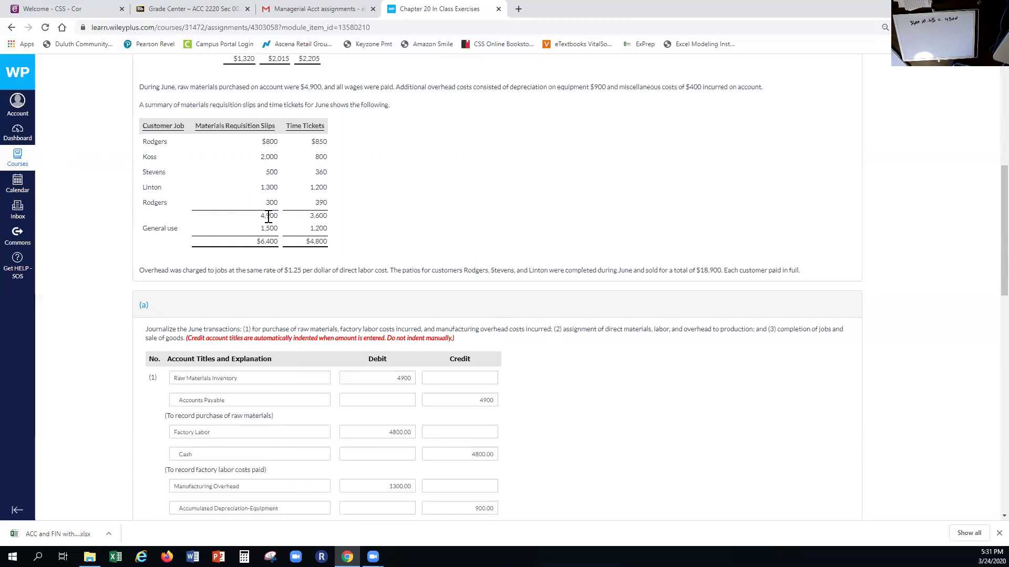
scroll(596, 398, "down", 4)
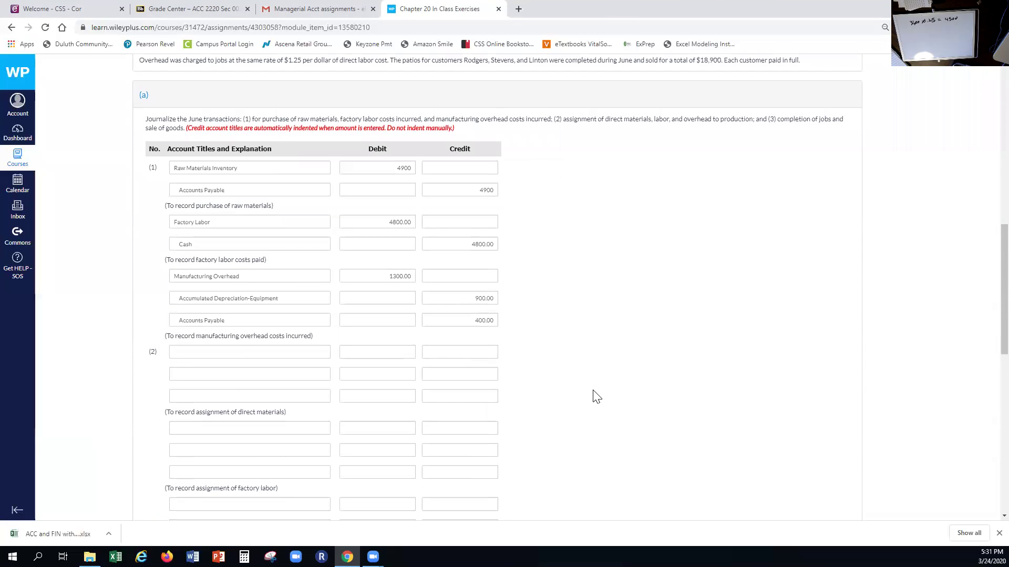
left_click(239, 352)
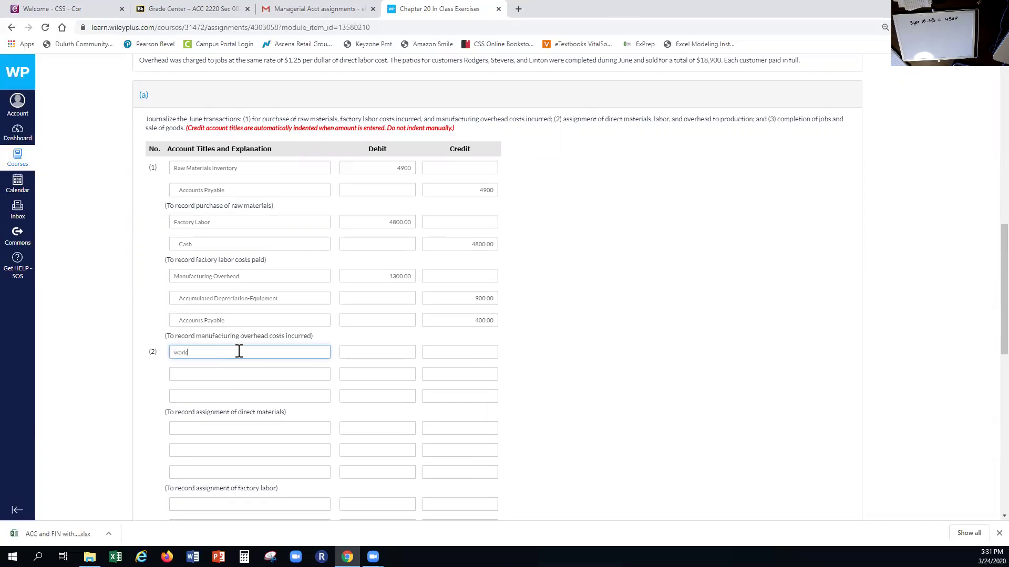
type("work")
left_click(242, 365)
left_click(358, 355)
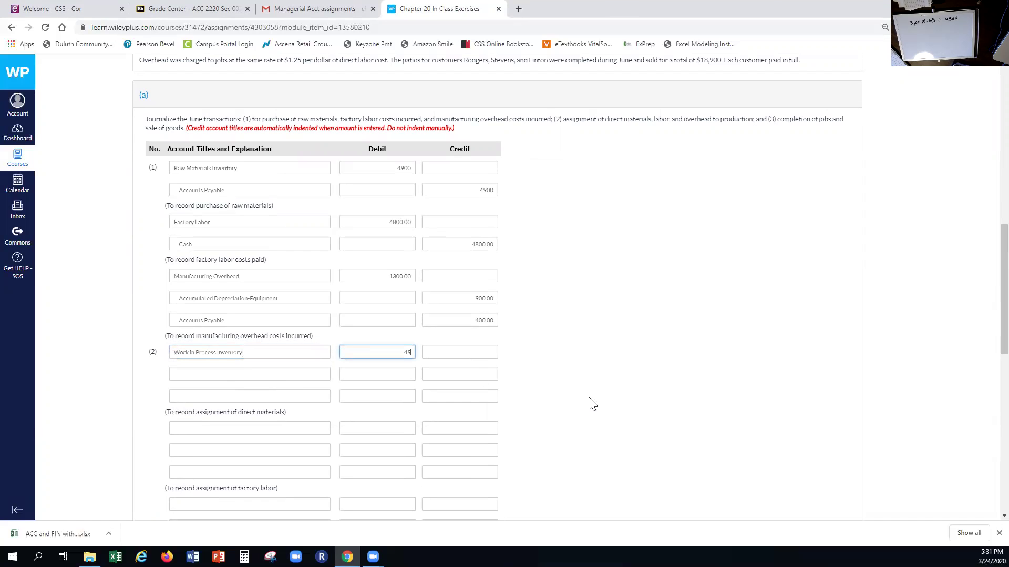
On the second line of the direct materials assignment entry, debit Manufacturing Overhead for 1500
left_click(278, 377)
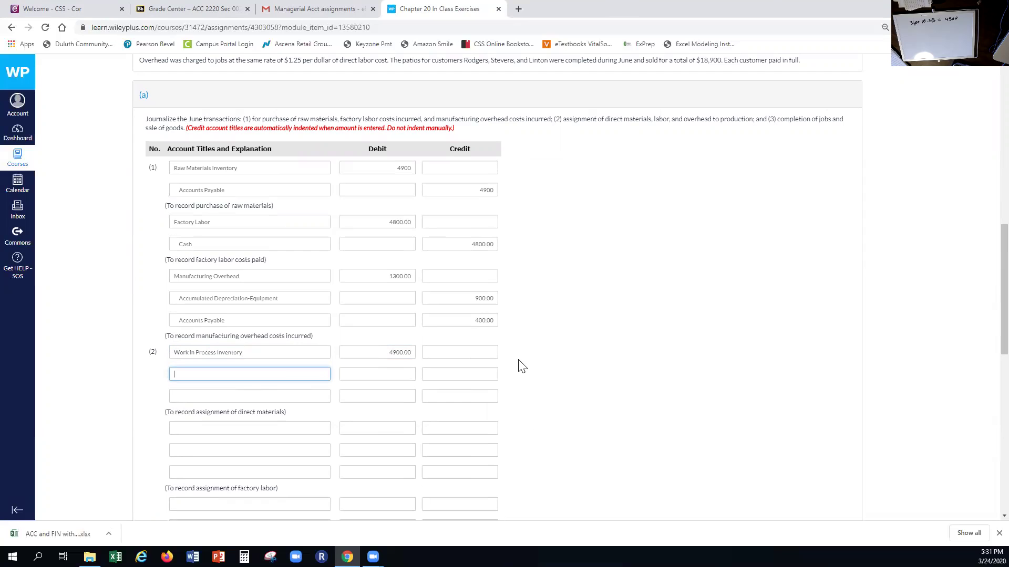
type("m")
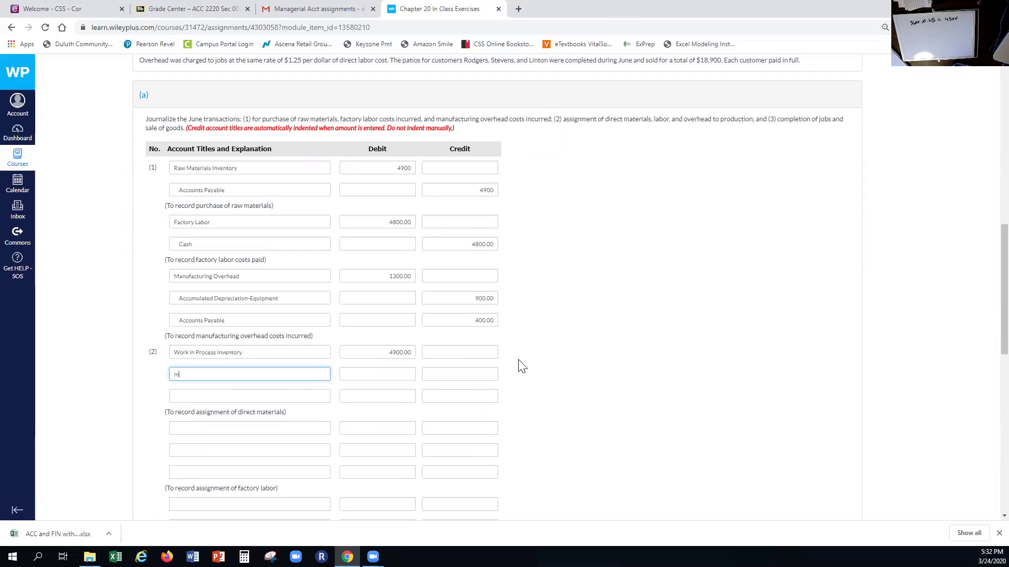
type("an")
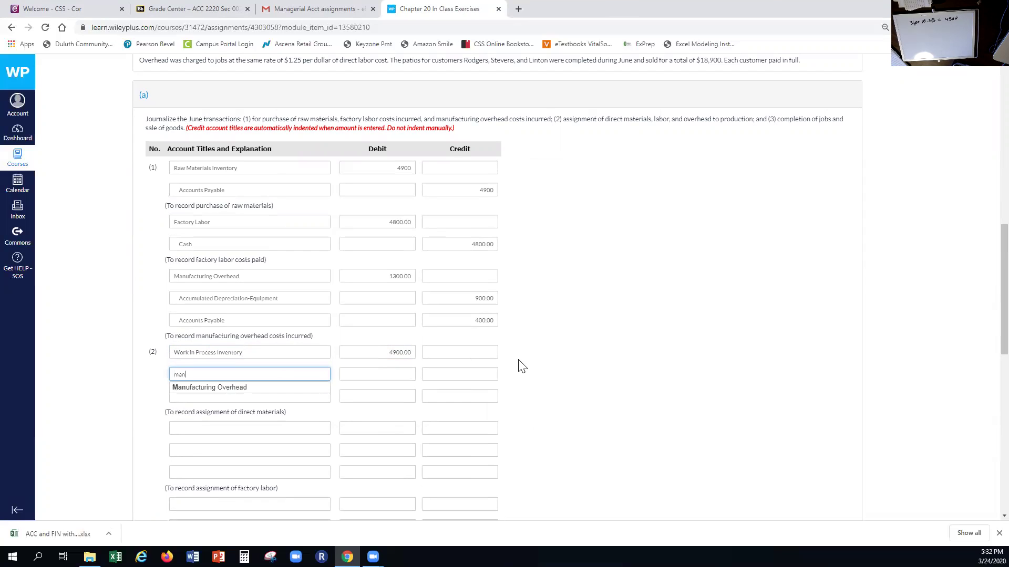
left_click(246, 387)
scroll(397, 189, "up", 3)
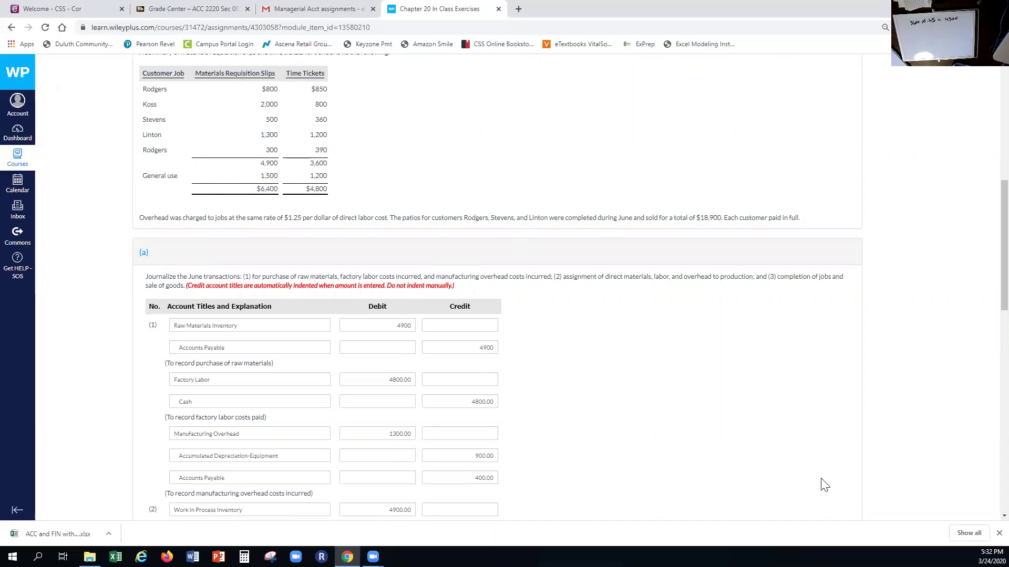
scroll(806, 466, "down", 3)
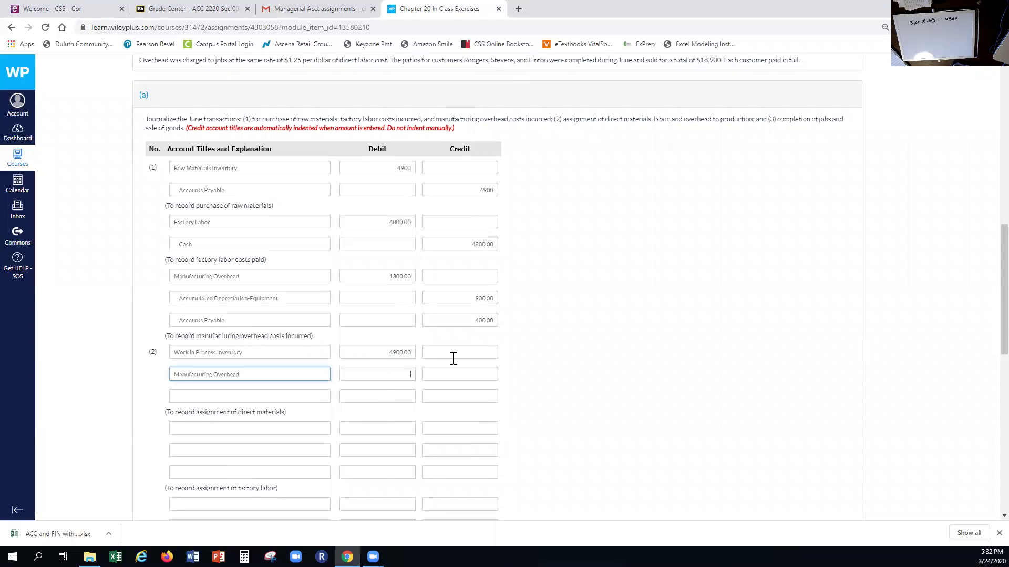
key("Tab")
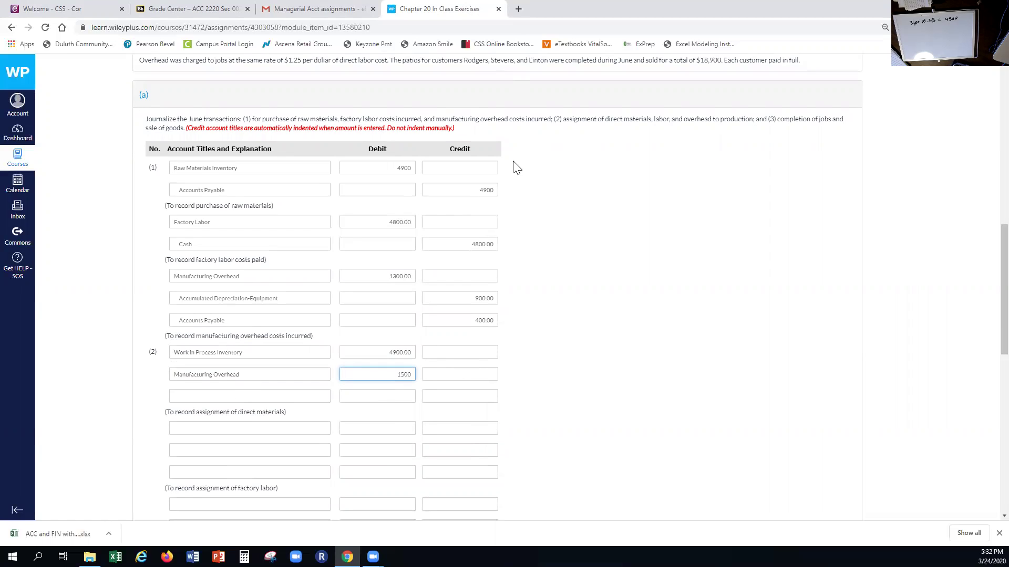
Complete the direct materials assignment entry with a 6400.00 credit to Raw Materials Inventory, and format the Manufacturing Overhead debit as 1500.00
left_click(243, 395)
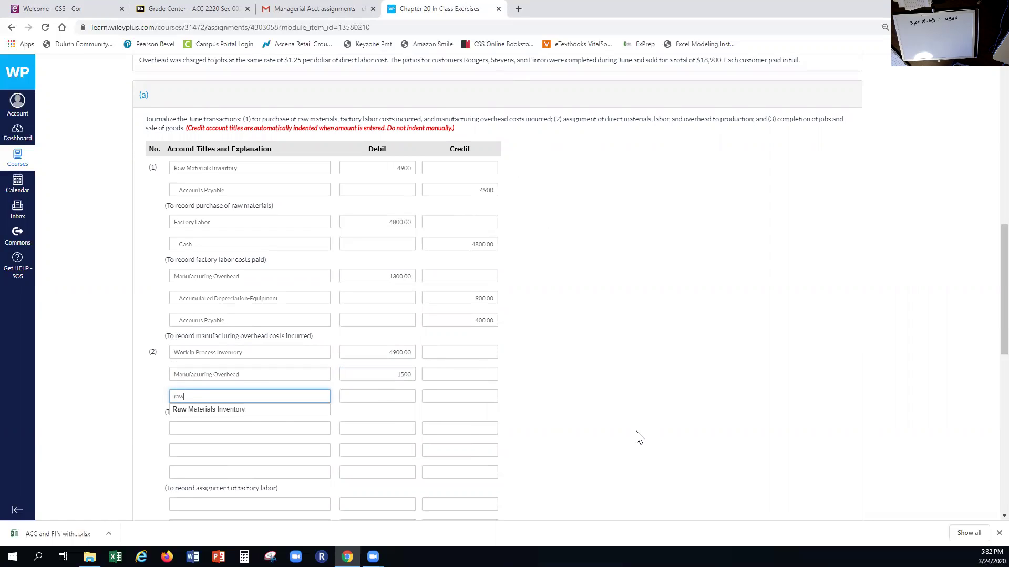
left_click(237, 410)
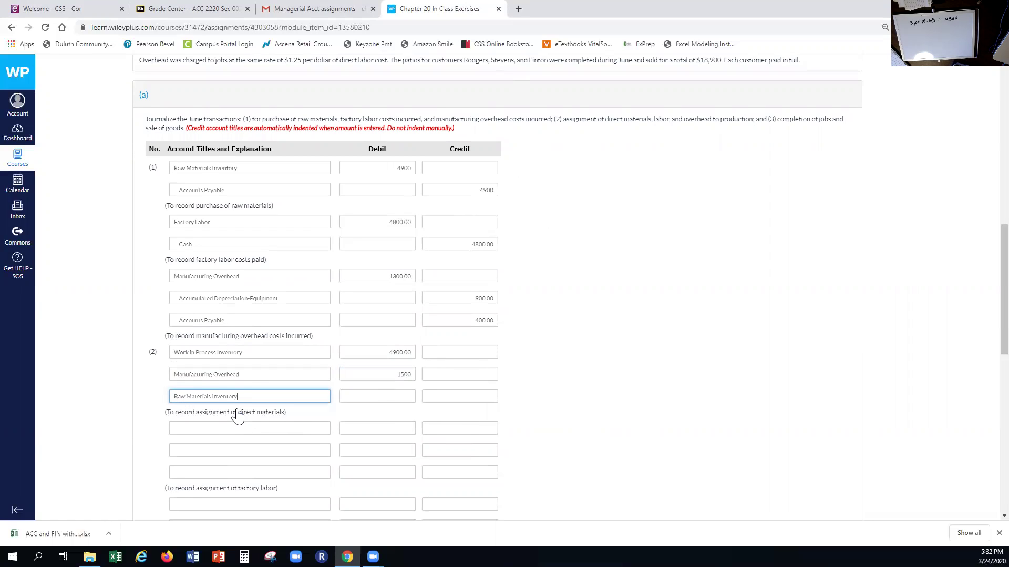
left_click(446, 397)
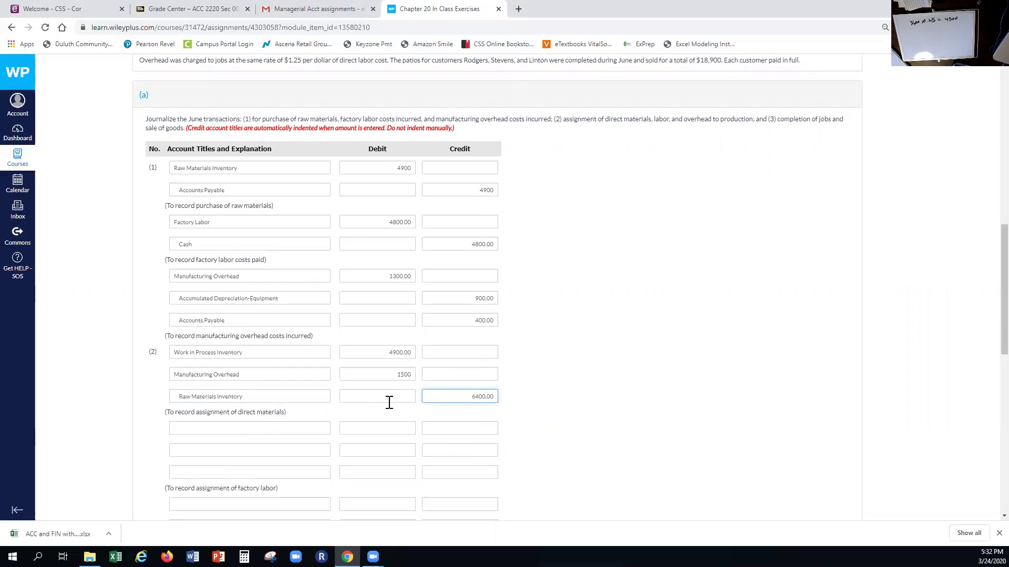
left_click(412, 374)
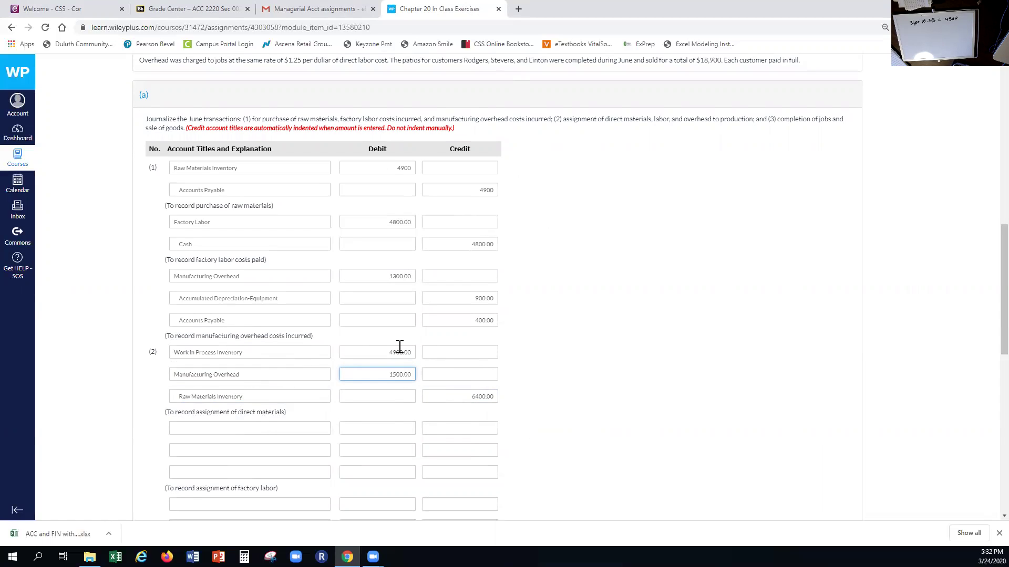
left_click(548, 381)
On the first line of the factory labor assignment entry, debit Work in Process Inventory for 3600.00, the job total from the time tickets
scroll(548, 380, "down", 1)
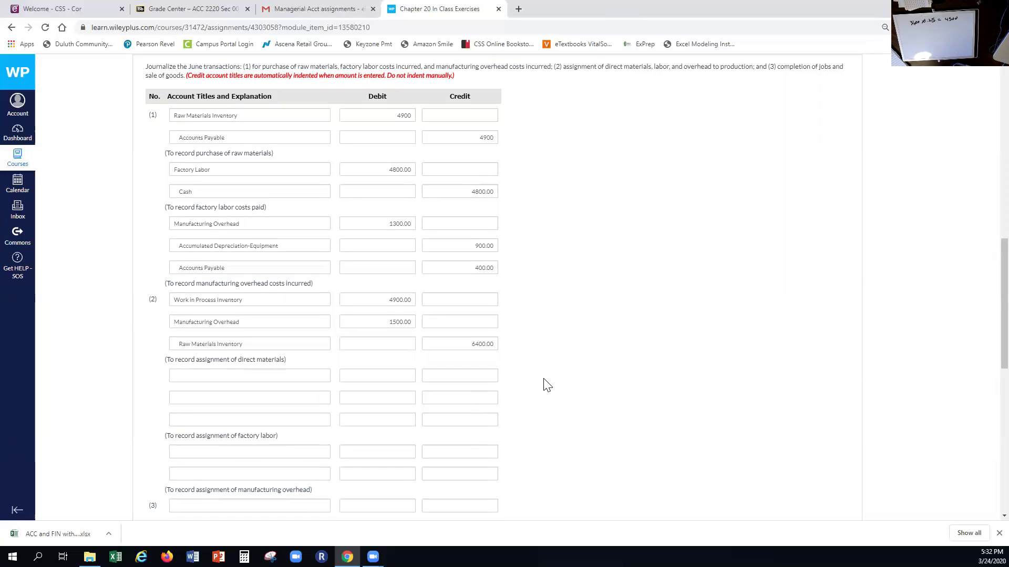
scroll(552, 389, "up", 7)
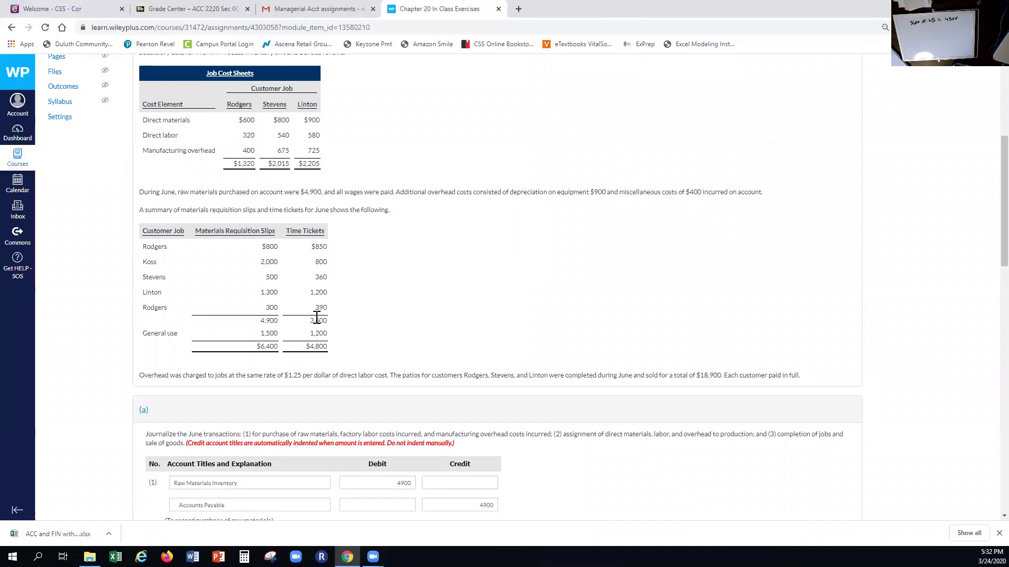
scroll(692, 397, "down", 7)
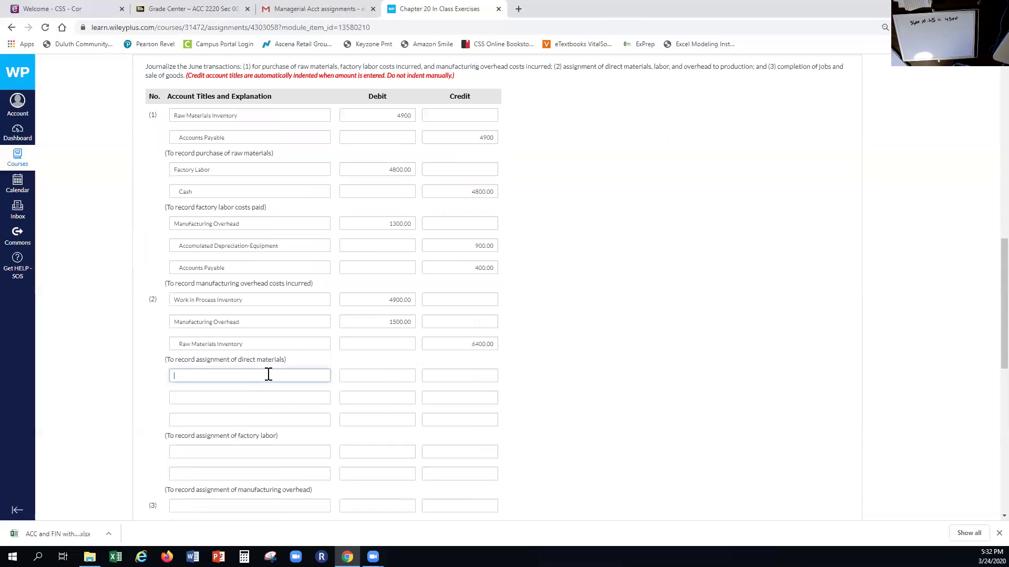
left_click(267, 374)
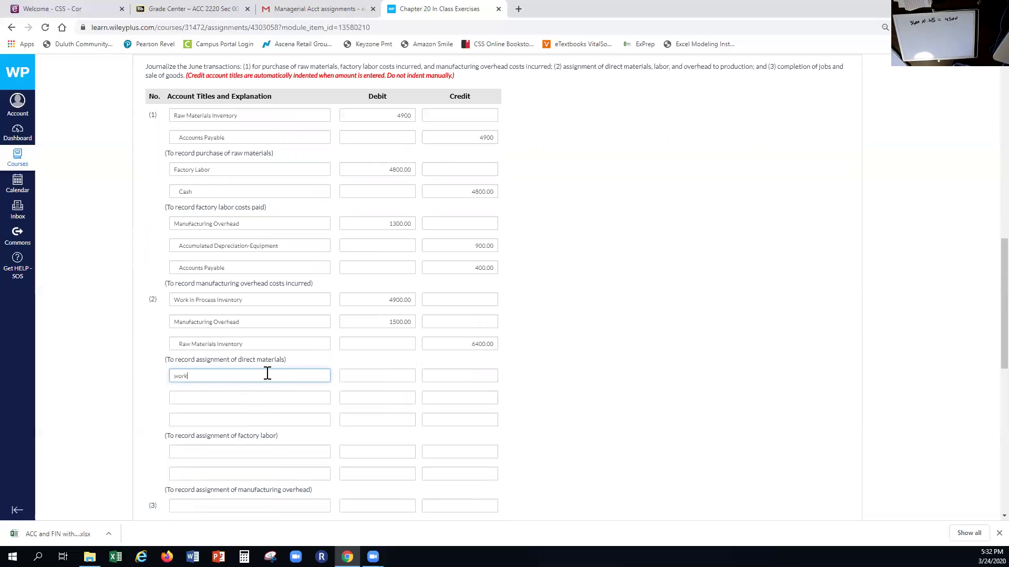
left_click(246, 389)
left_click(376, 374)
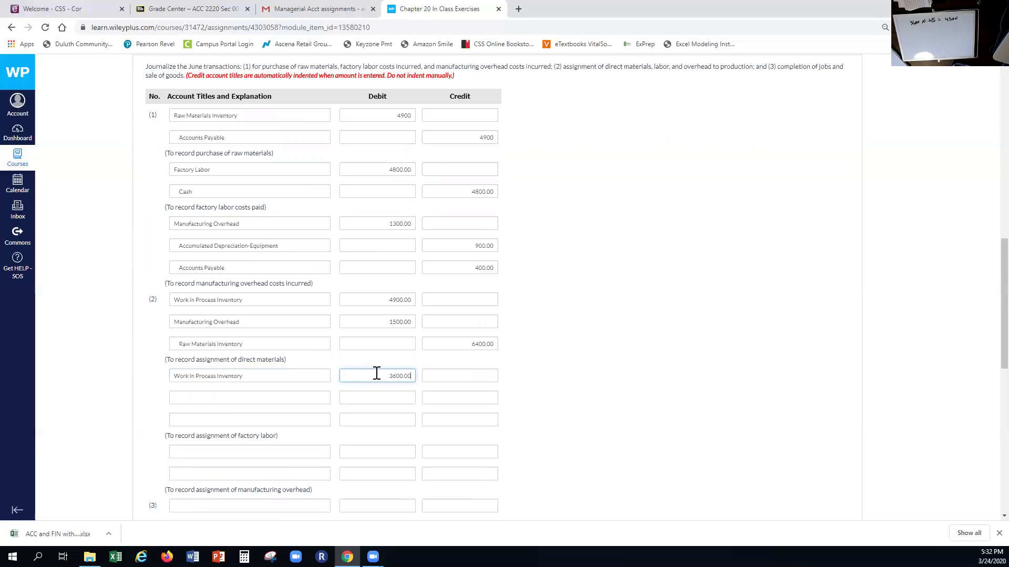
left_click(533, 361)
On the second line of the factory labor assignment entry, debit Manufacturing Overhead for the 1200.00 of general use labor
scroll(552, 331, "up", 4)
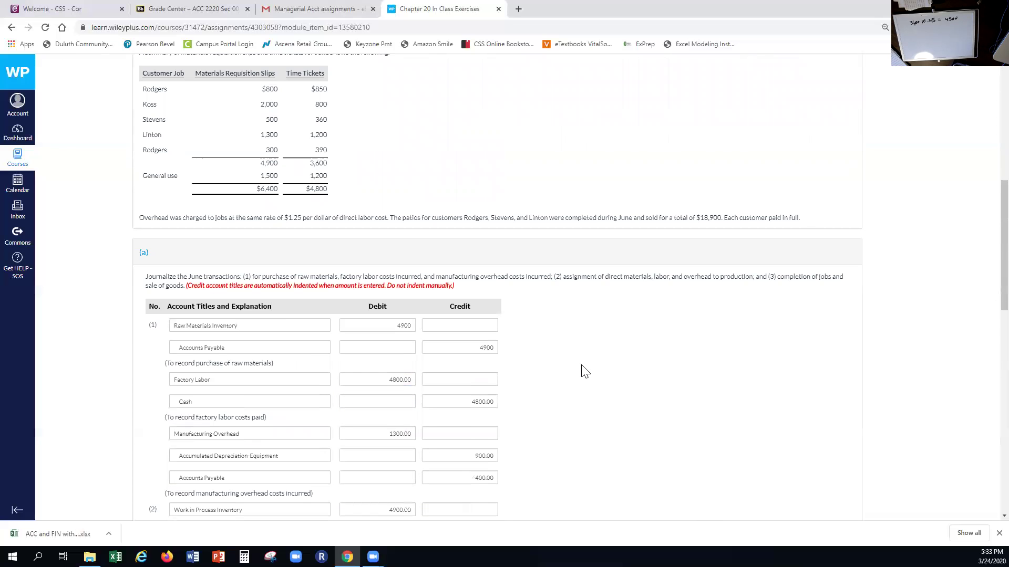
scroll(587, 372, "down", 5)
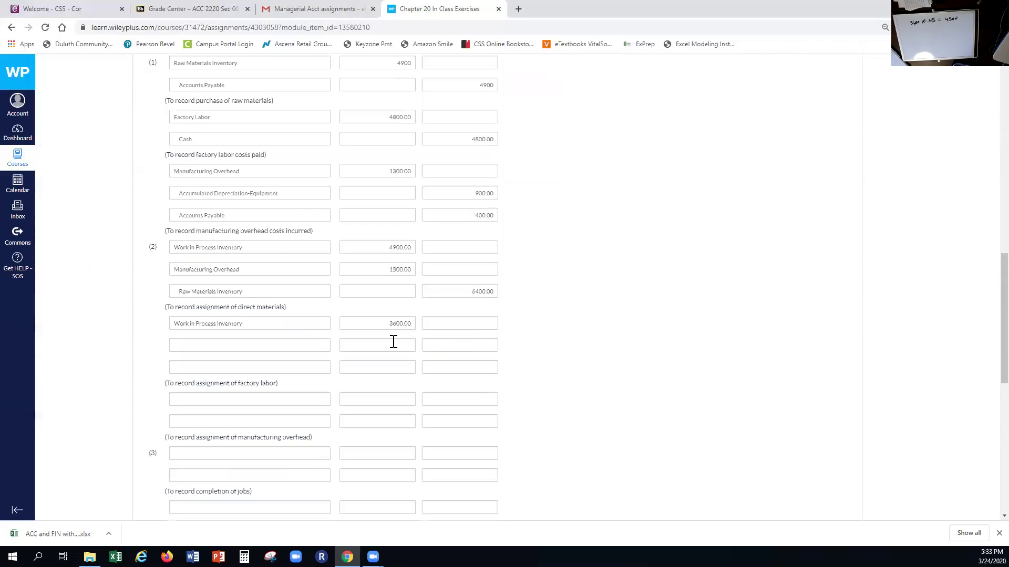
left_click(390, 344)
type("1200")
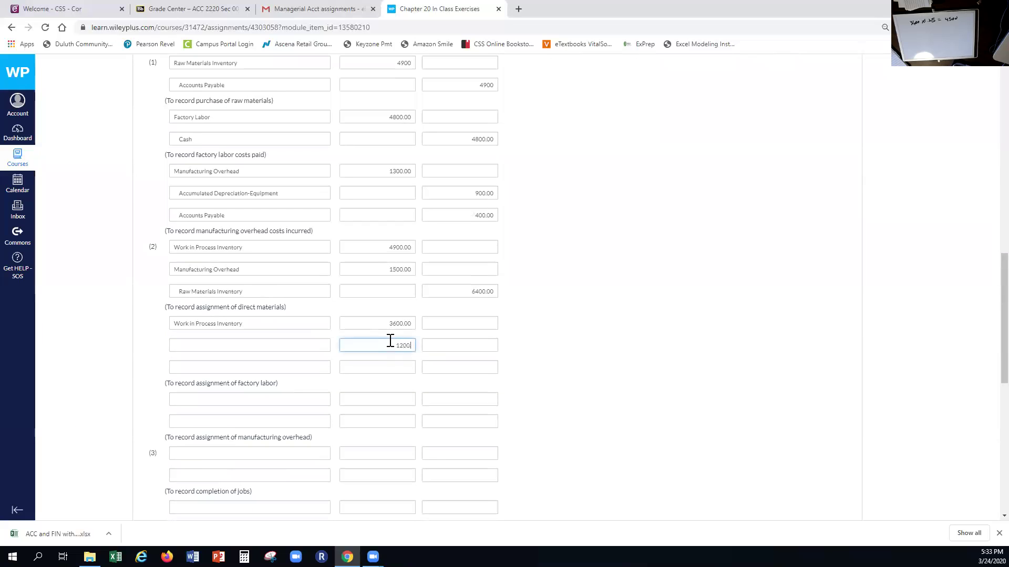
left_click(237, 347)
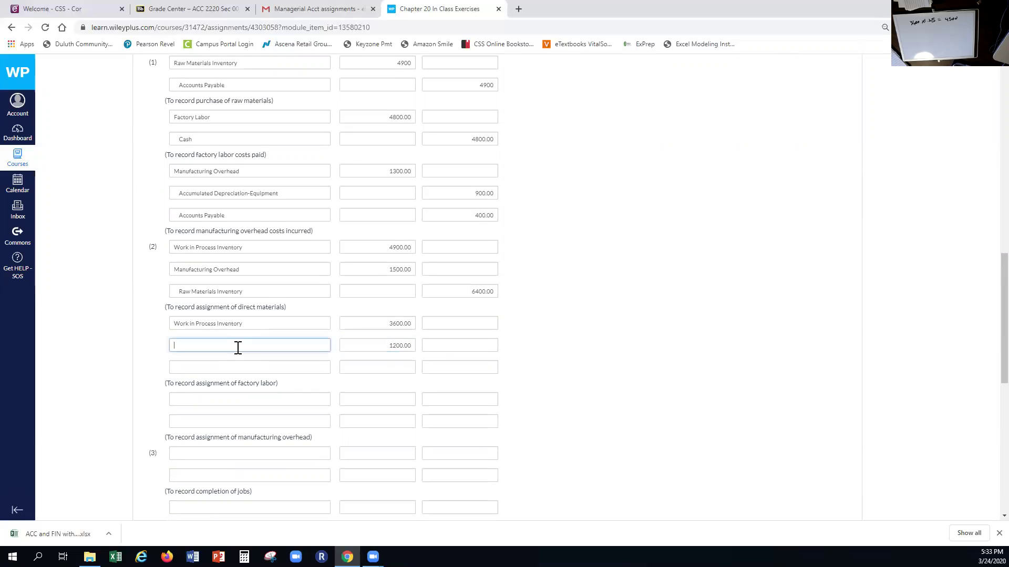
type("manu")
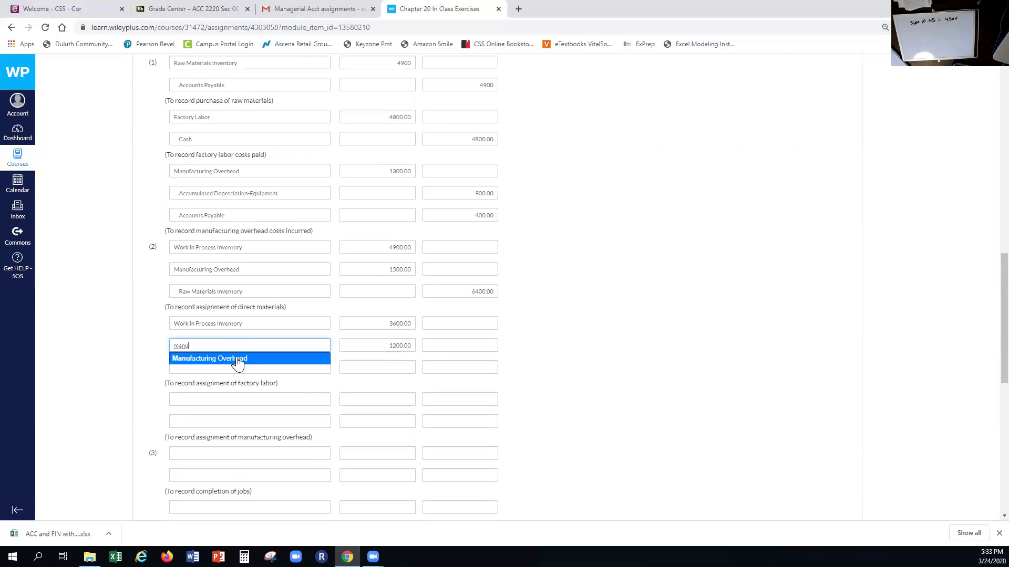
left_click(238, 359)
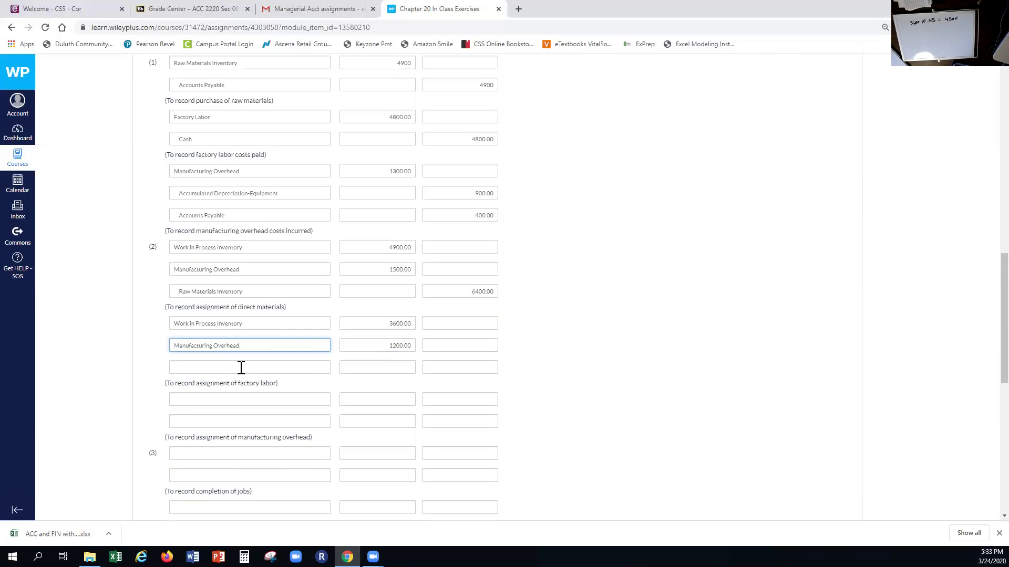
Complete the factory labor assignment entry with a 4800.00 credit to Factory Labor
left_click(242, 366)
type("fac")
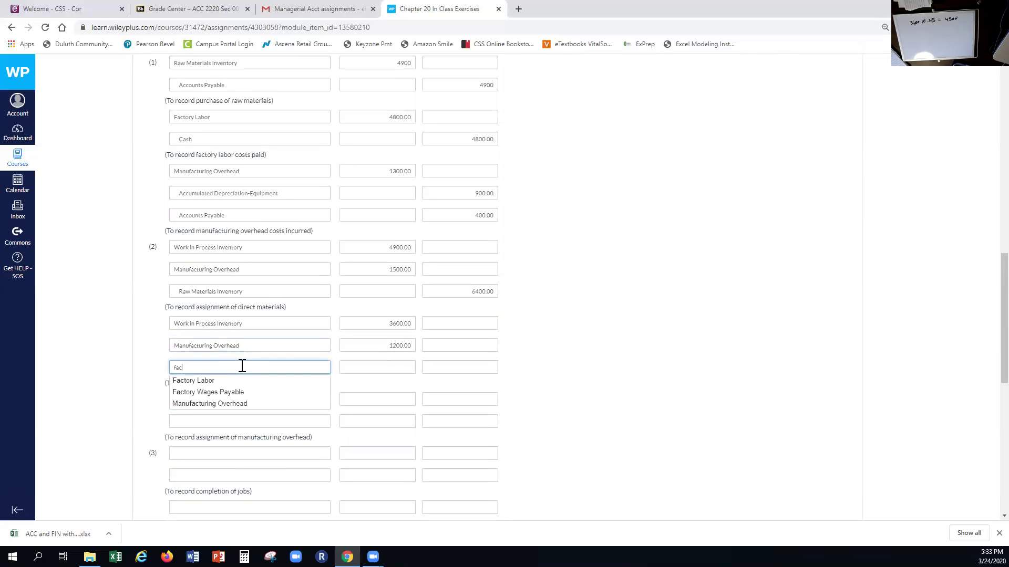
left_click(210, 381)
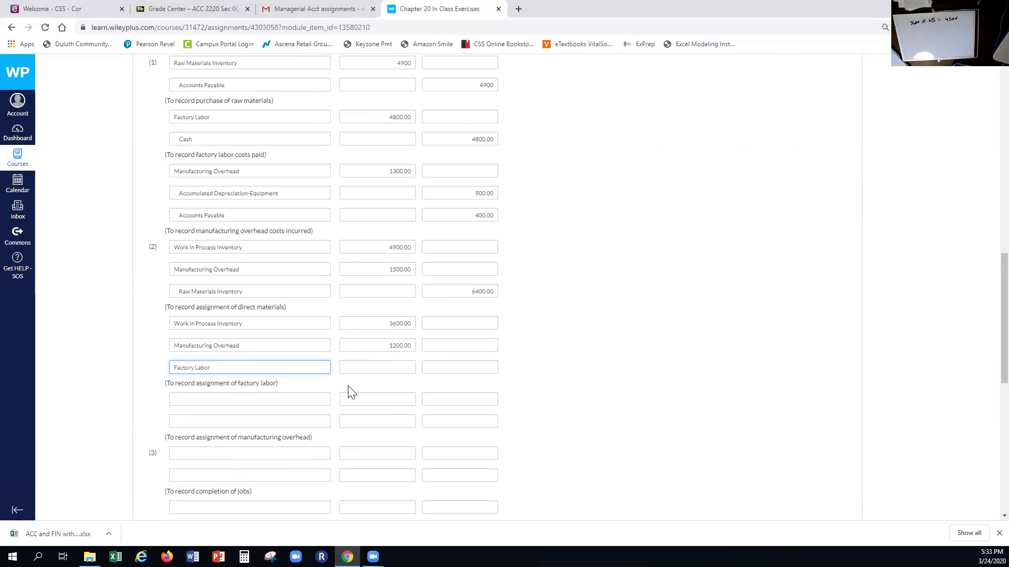
left_click(460, 366)
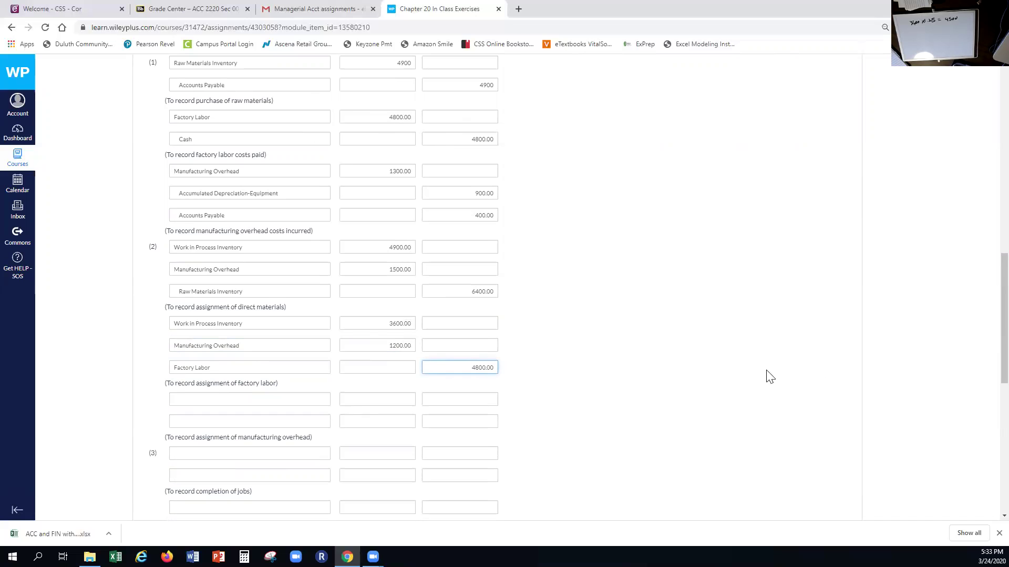
left_click(556, 357)
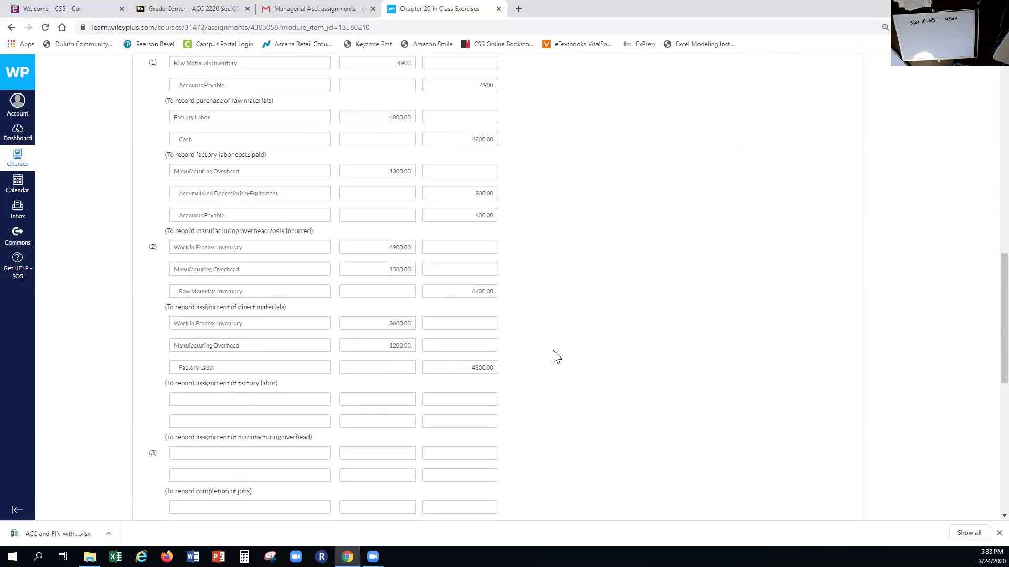
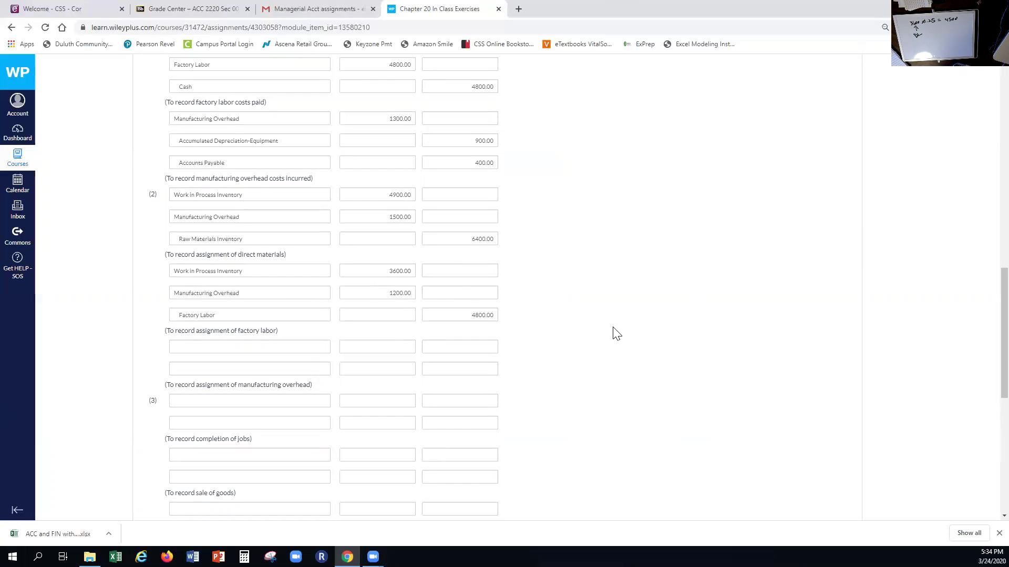
Start the manufacturing overhead assignment entry with a 4500.00 debit to Work in Process Inventory, using the $1.25 rate on direct labor cost
scroll(617, 333, "up", 3)
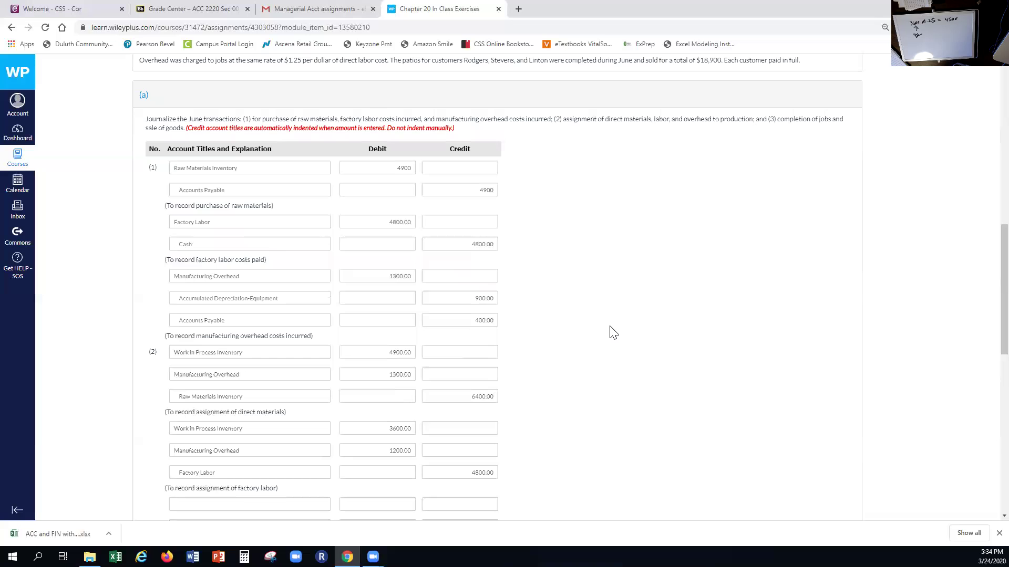
scroll(535, 247, "up", 2)
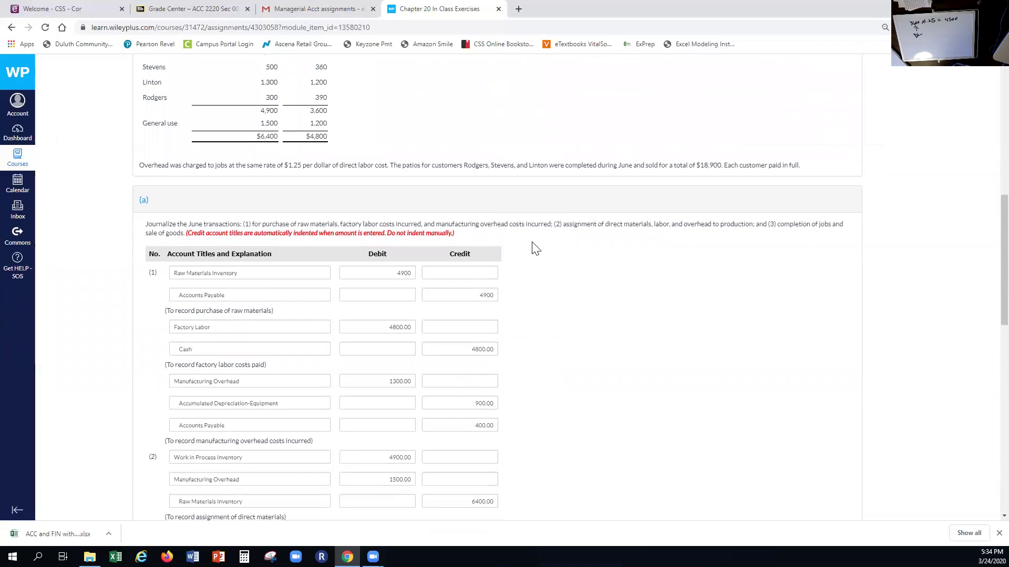
scroll(535, 247, "up", 1)
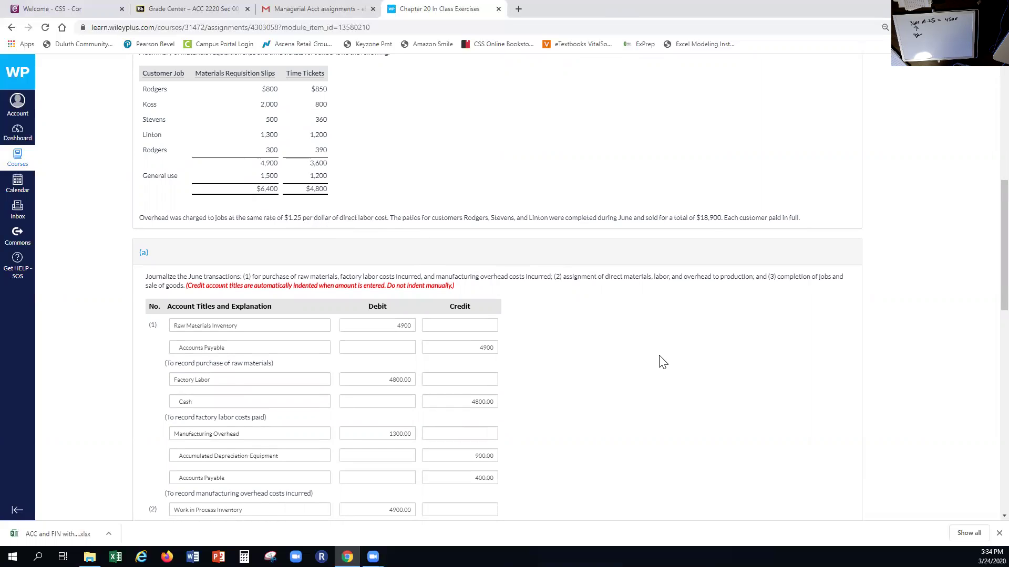
scroll(662, 361, "down", 6)
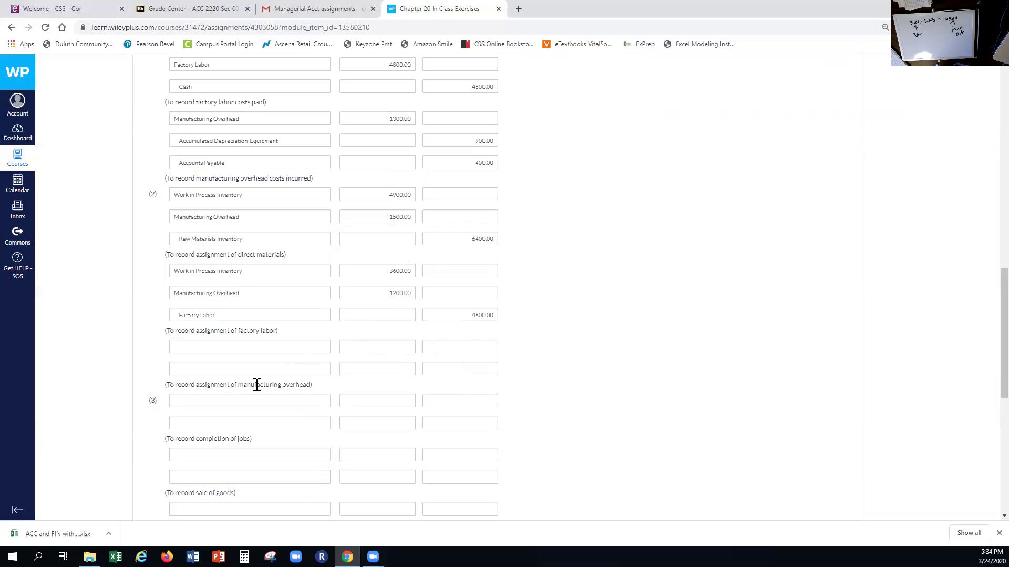
left_click(197, 346)
type("work")
left_click(299, 358)
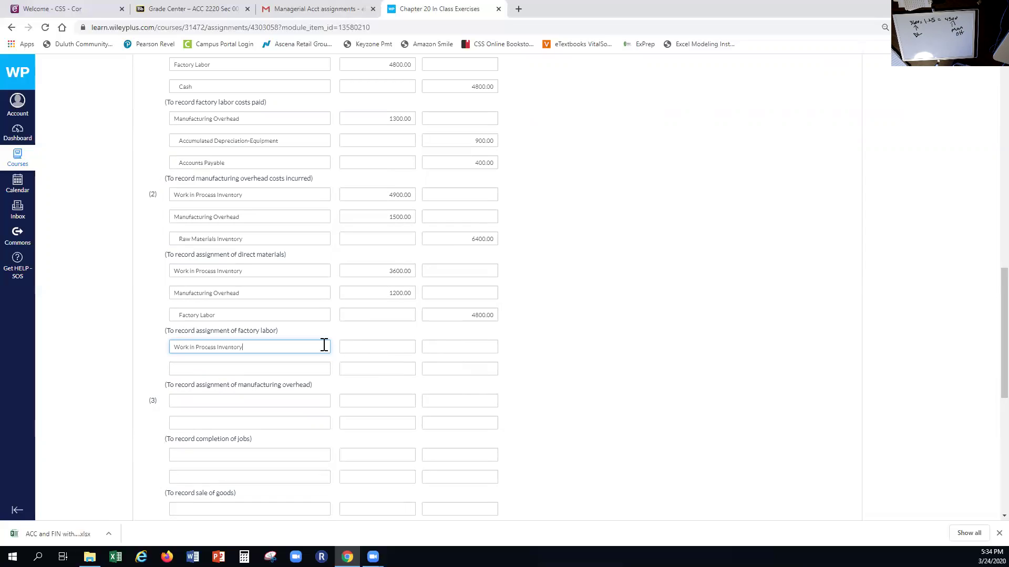
left_click(370, 346)
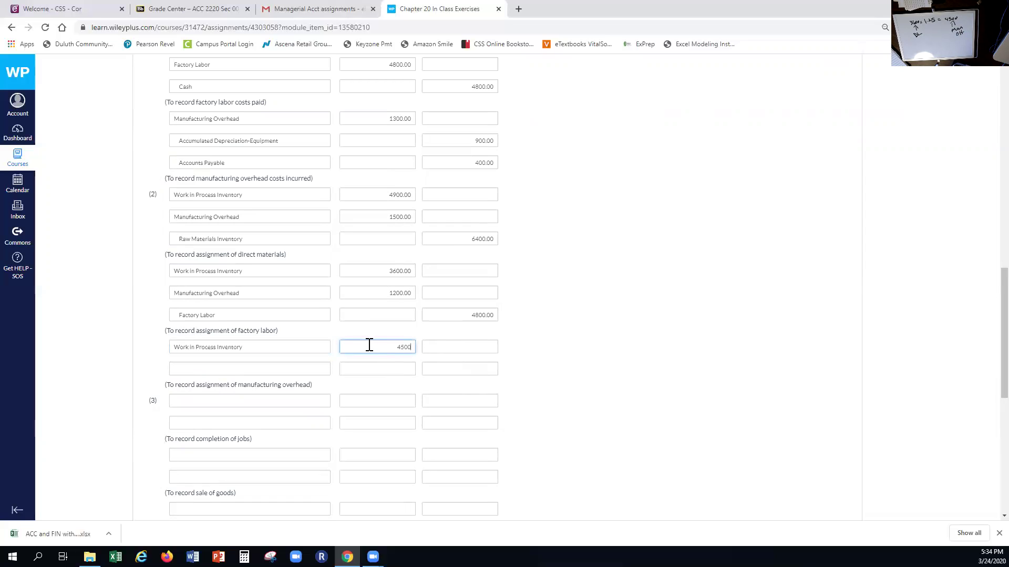
Complete the manufacturing overhead assignment entry with a 4500.00 credit to Manufacturing Overhead
left_click(264, 371)
type("man")
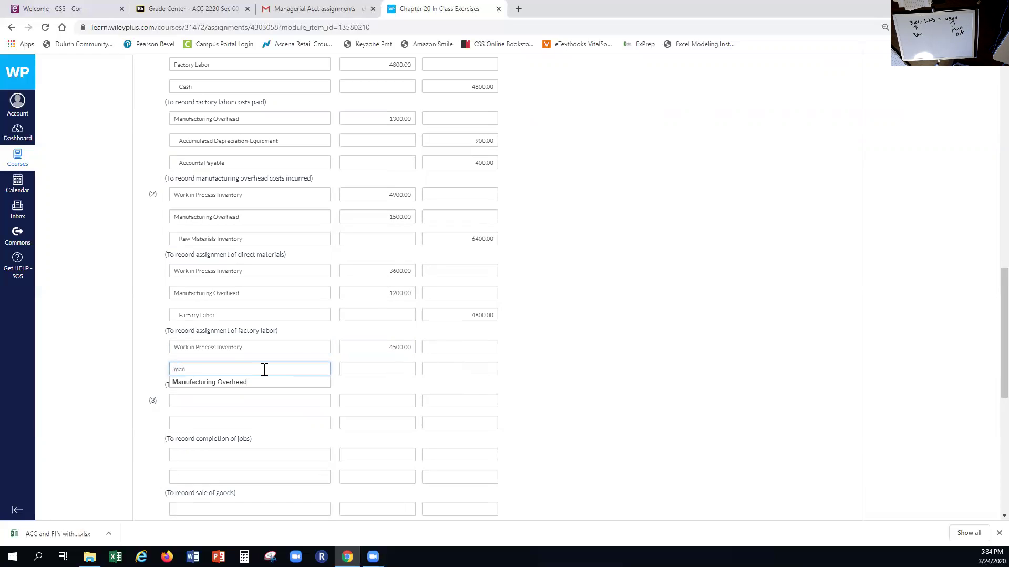
left_click(245, 385)
left_click(461, 369)
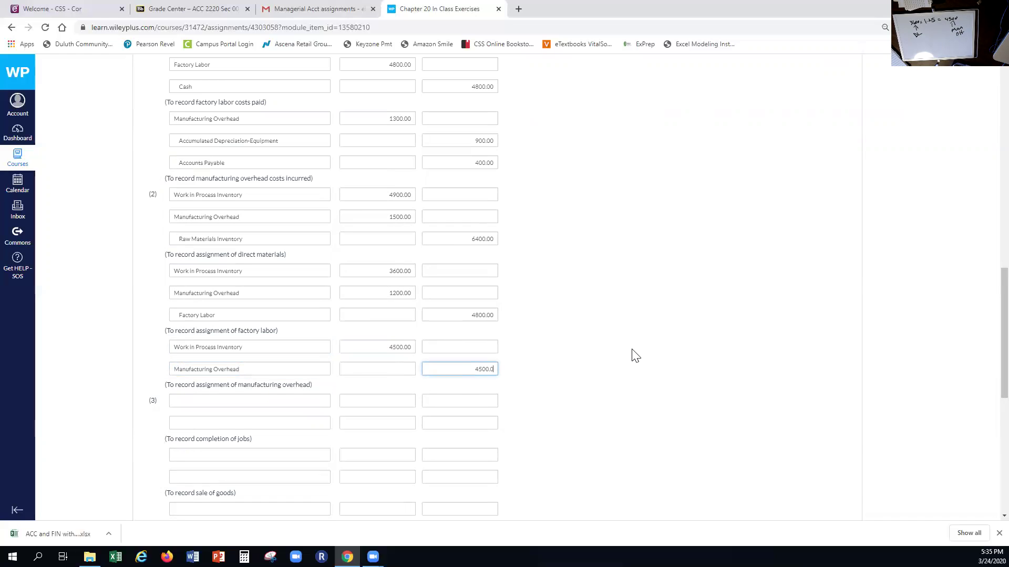
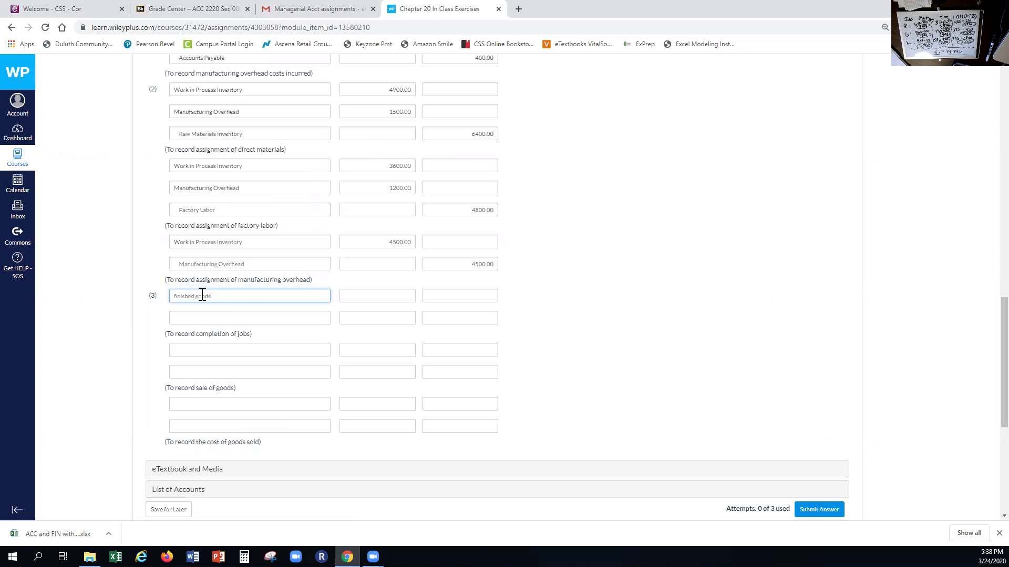
Record the completion of jobs under (3) with a 14740 debit to Finished Goods Inventory and a 14740 credit to Work in Process Inventory
left_click(218, 318)
left_click(371, 296)
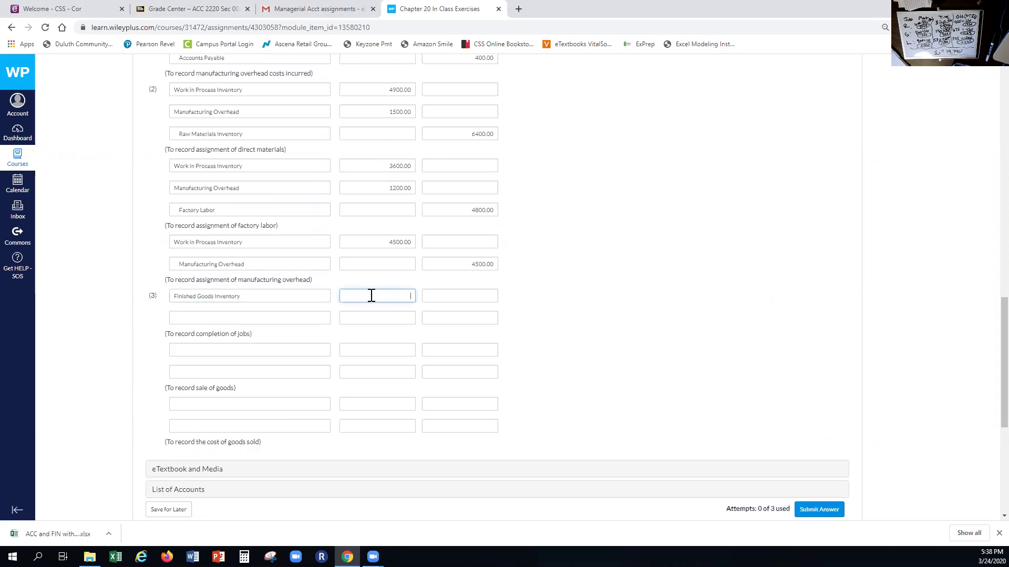
type("14740")
left_click(307, 316)
type("work")
key("Return")
left_click(473, 322)
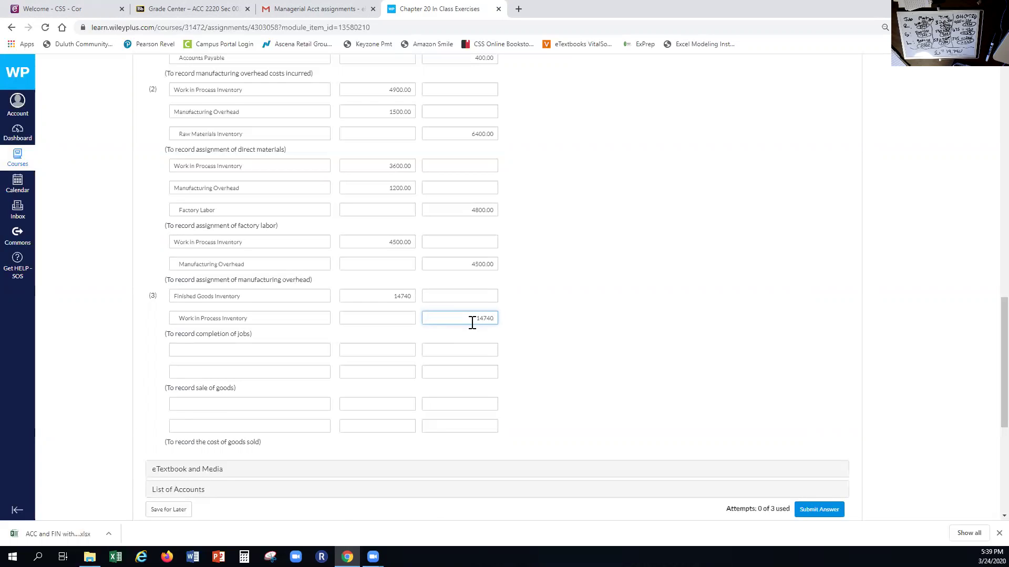
left_click(557, 328)
Enter 18900 as both the debit and the credit amount of the sale of goods entry
scroll(557, 329, "up", 6)
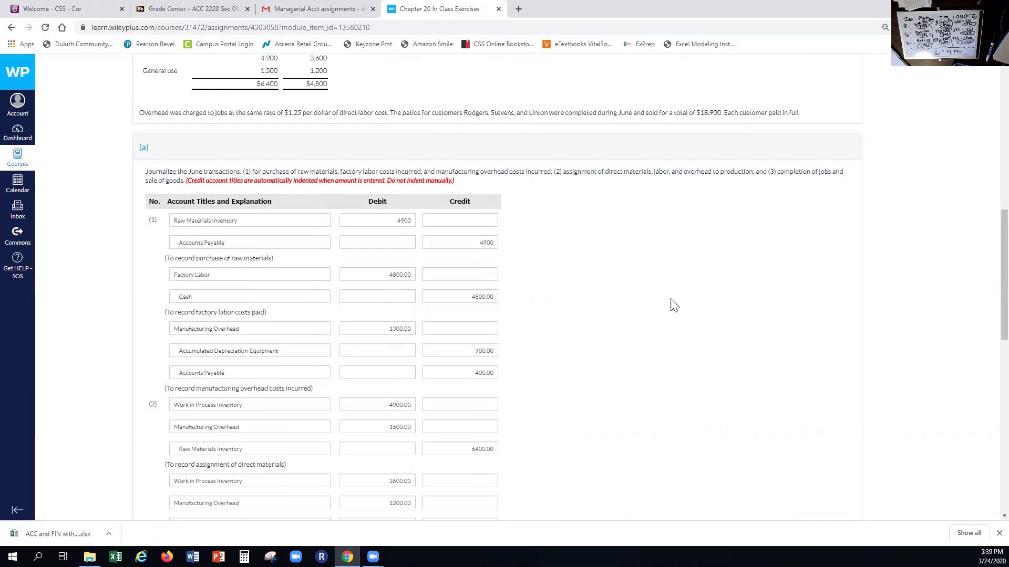
scroll(674, 307, "down", 6)
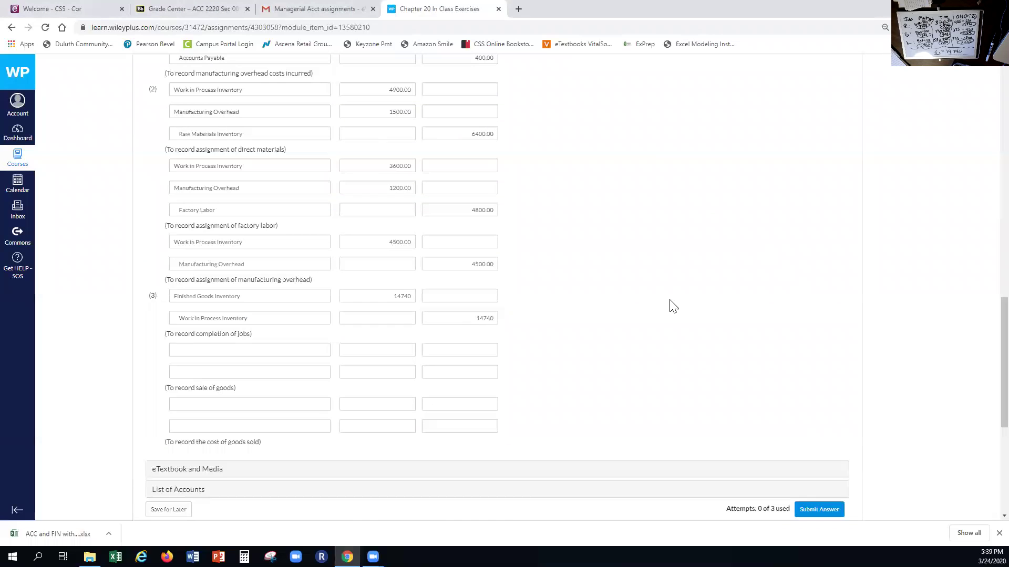
left_click(345, 348)
type("18900")
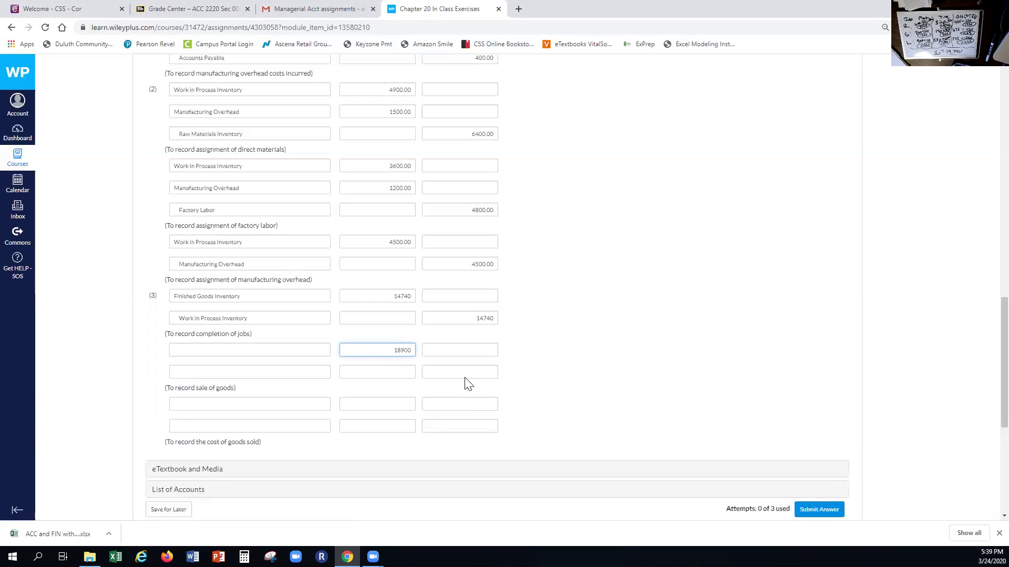
left_click(460, 373)
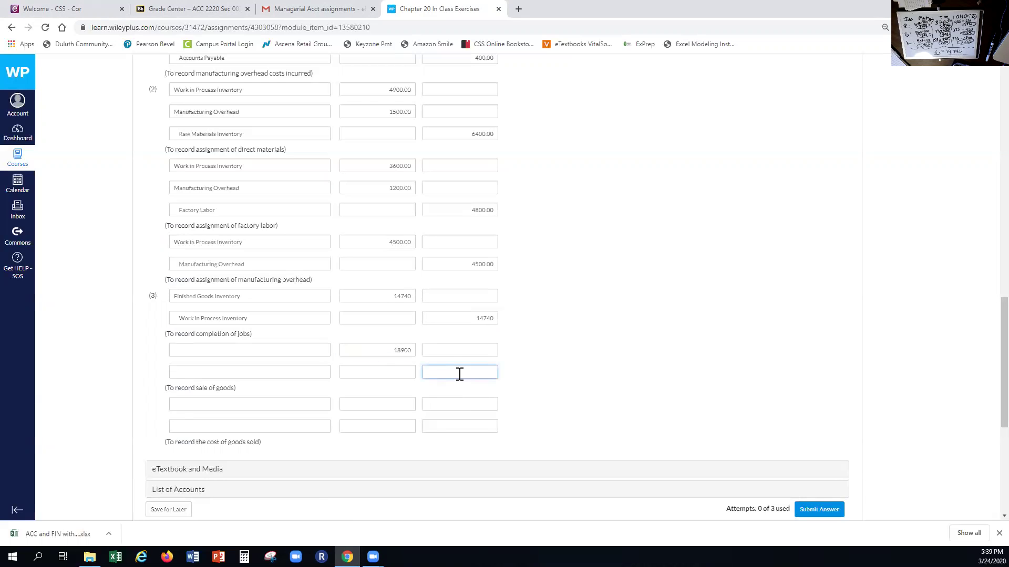
Set the sale of goods accounts to Cash on the debit line and Sales Revenue on the credit line
left_click(254, 351)
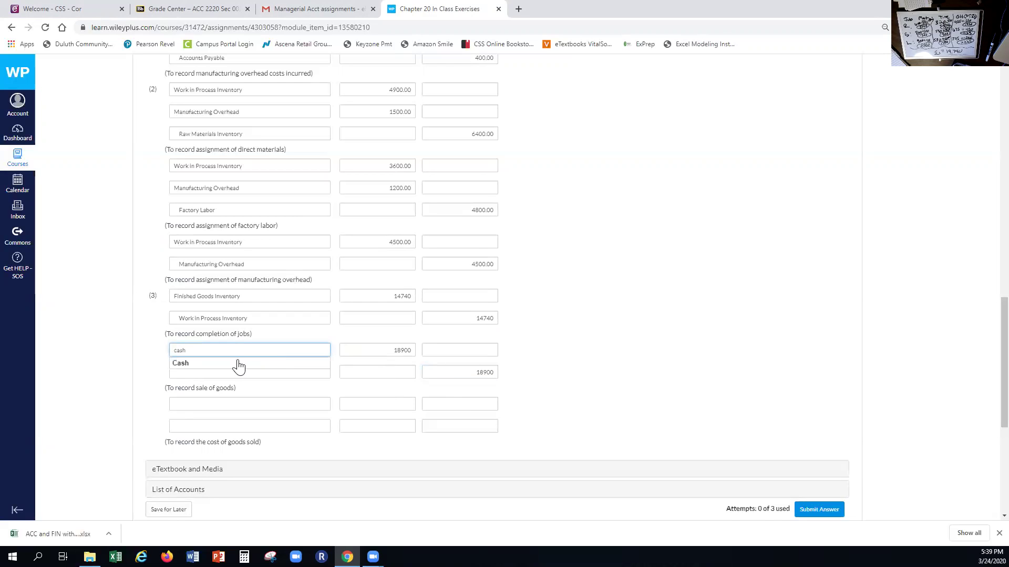
left_click(223, 364)
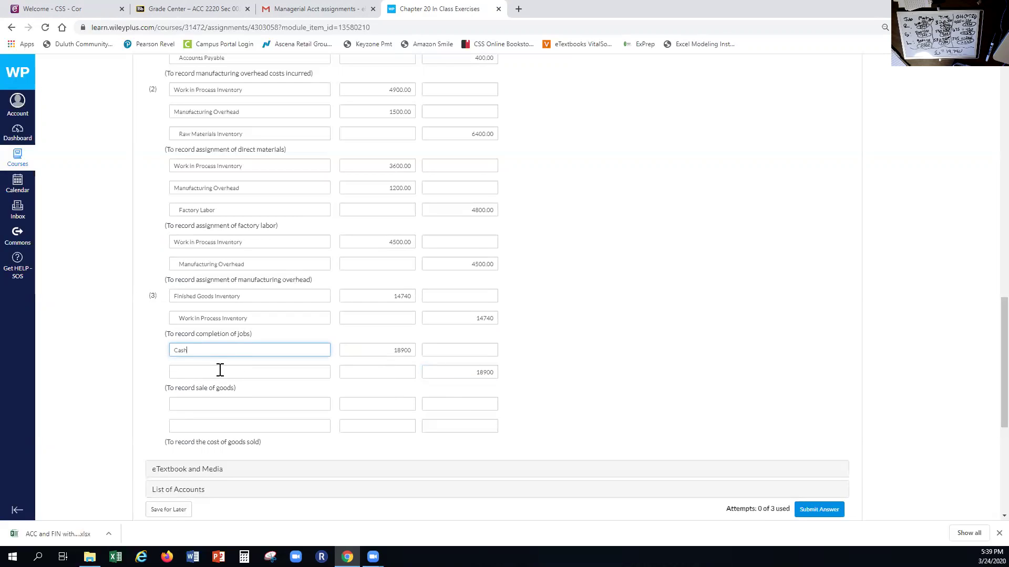
left_click(219, 372)
type("sales")
left_click(212, 385)
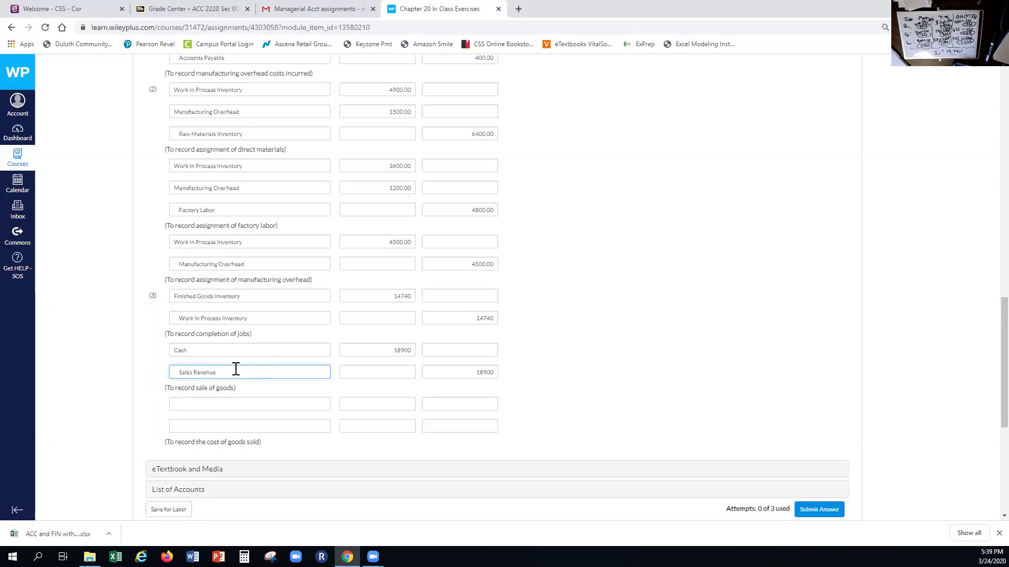
Set the cost of goods sold entry's accounts to Cost of Goods Sold and Finished Goods Inventory
left_click(235, 405)
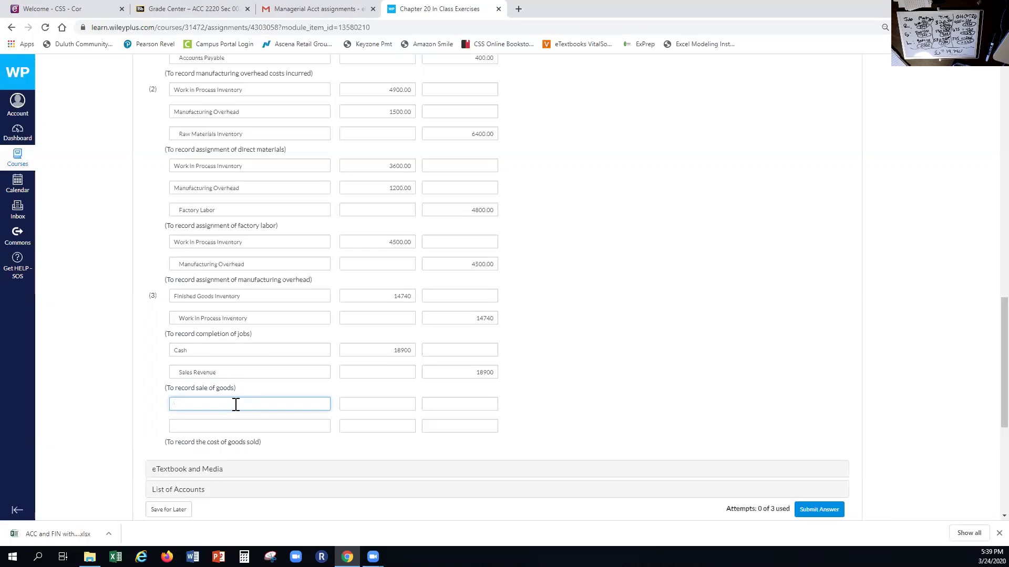
type("cost")
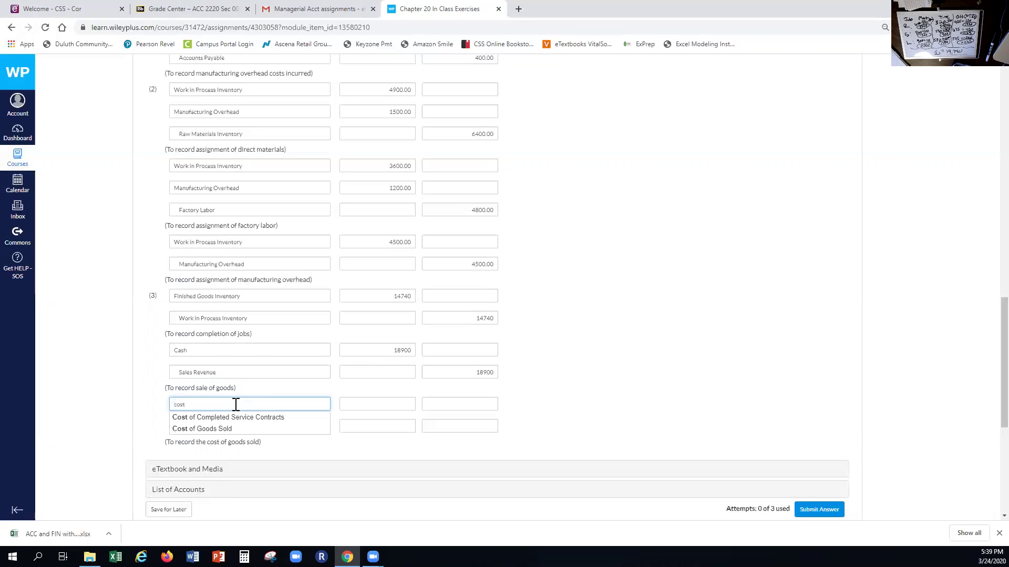
left_click(213, 426)
left_click(212, 426)
type("fini")
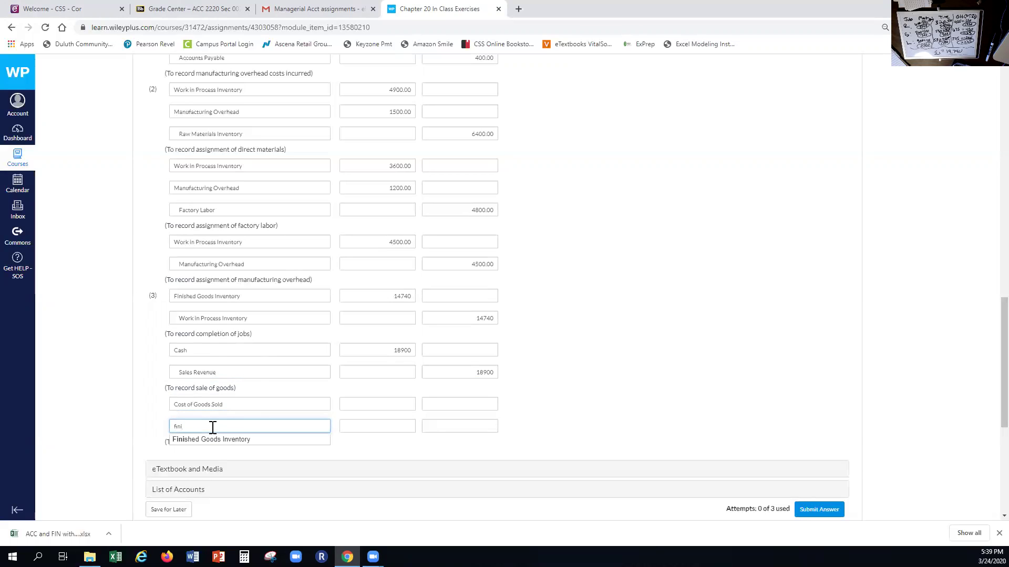
left_click(221, 445)
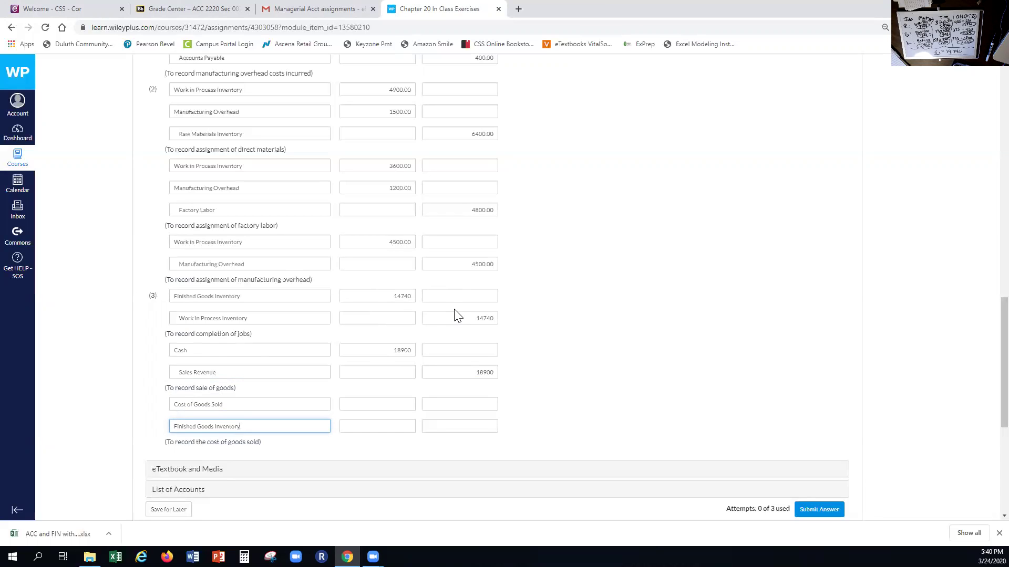
Enter a 14740 debit for Cost of Goods Sold and a 14740 credit for Finished Goods Inventory
left_click(374, 404)
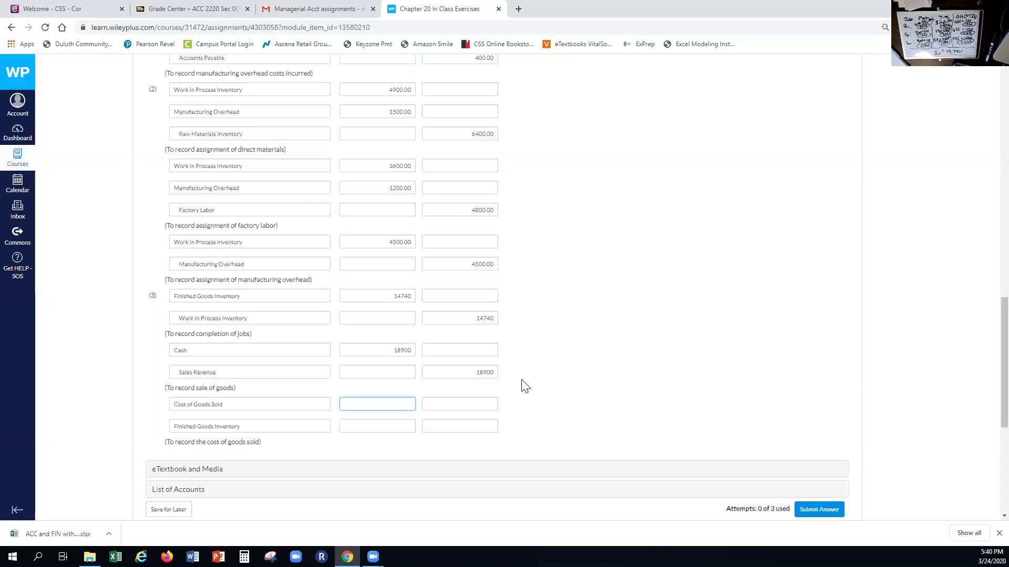
left_click(455, 428)
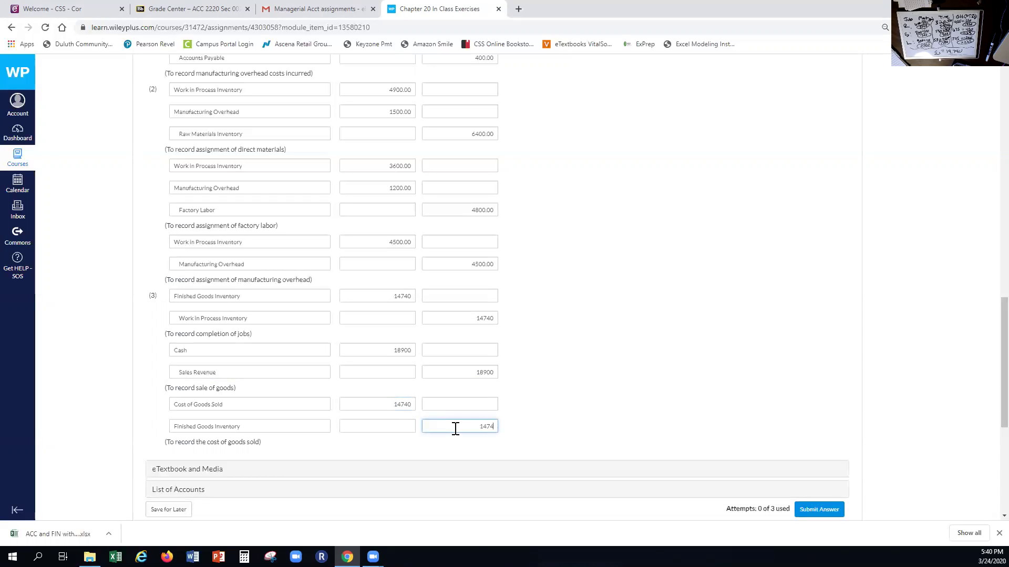
left_click(523, 405)
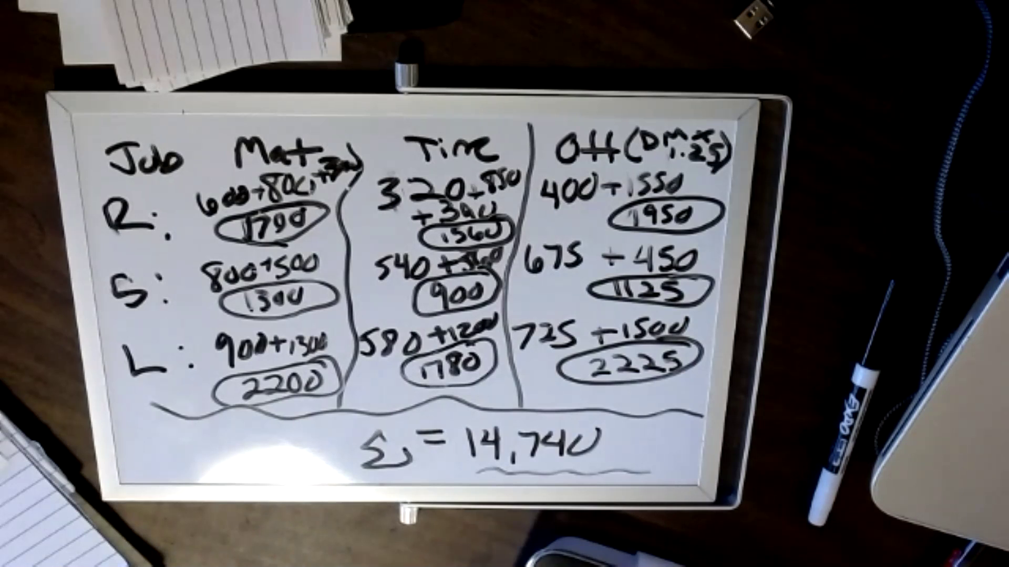
Submit the completed part (a) journal entries for grading
key("Escape")
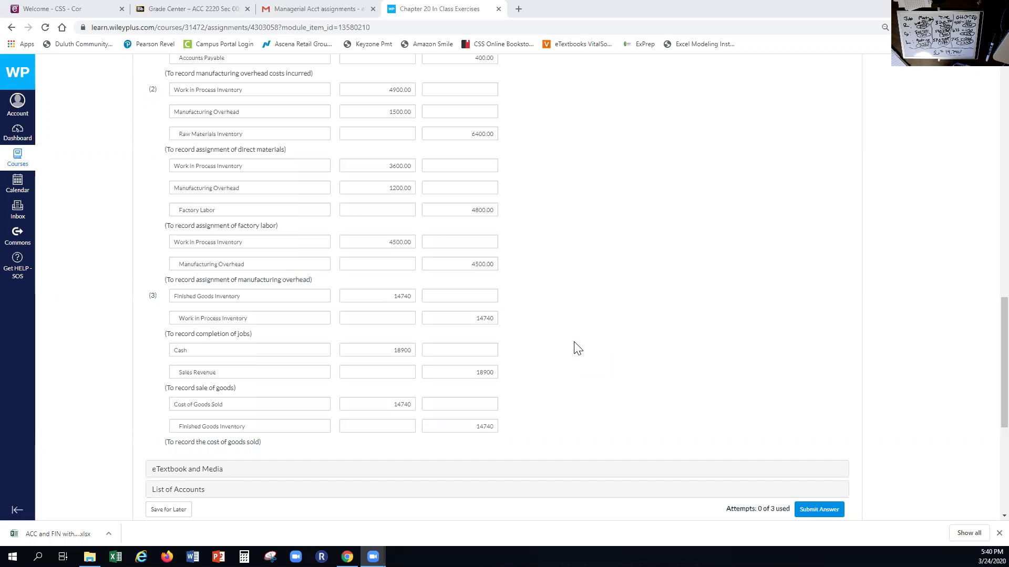
scroll(577, 348, "down", 1)
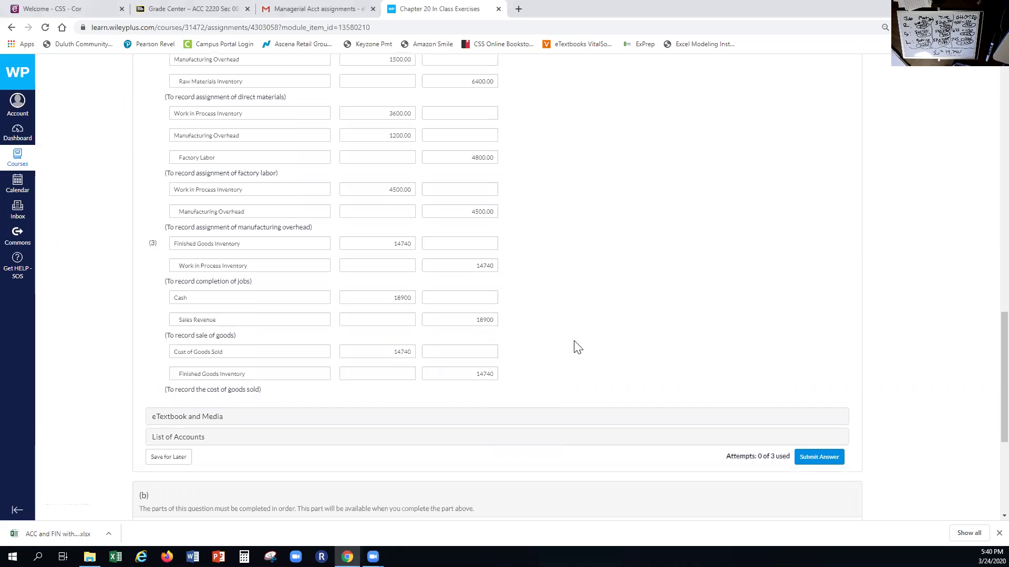
left_click(828, 461)
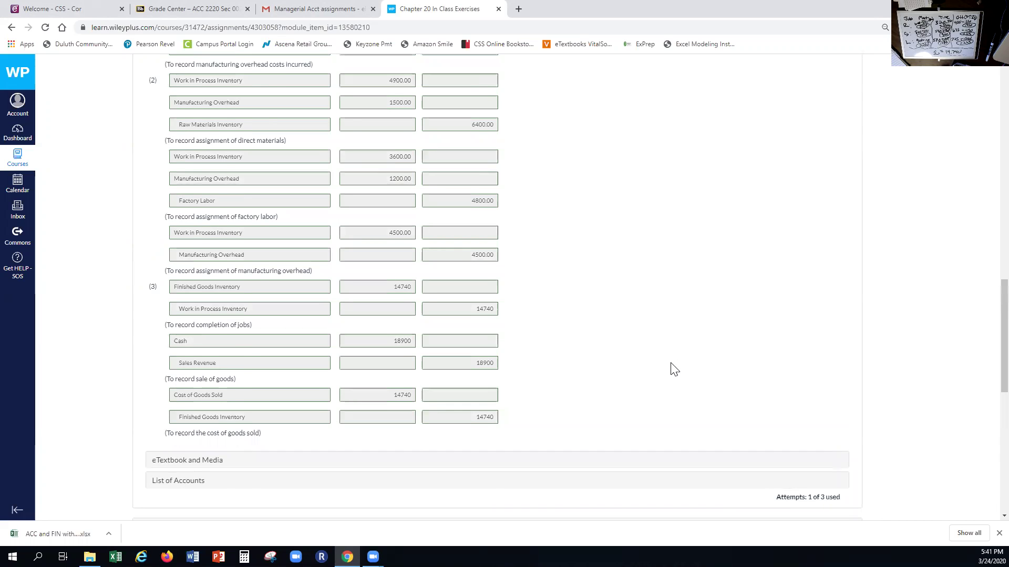
Review the graded part (a) entries and the summary of materials requisition slips and time tickets
scroll(674, 370, "up", 1)
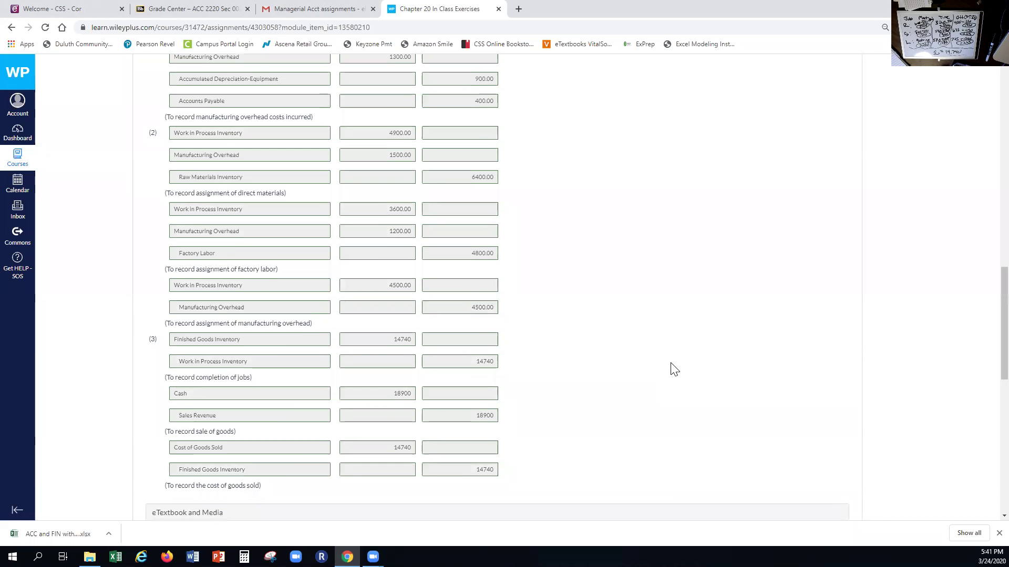
scroll(674, 369, "up", 1)
scroll(674, 369, "up", 1)
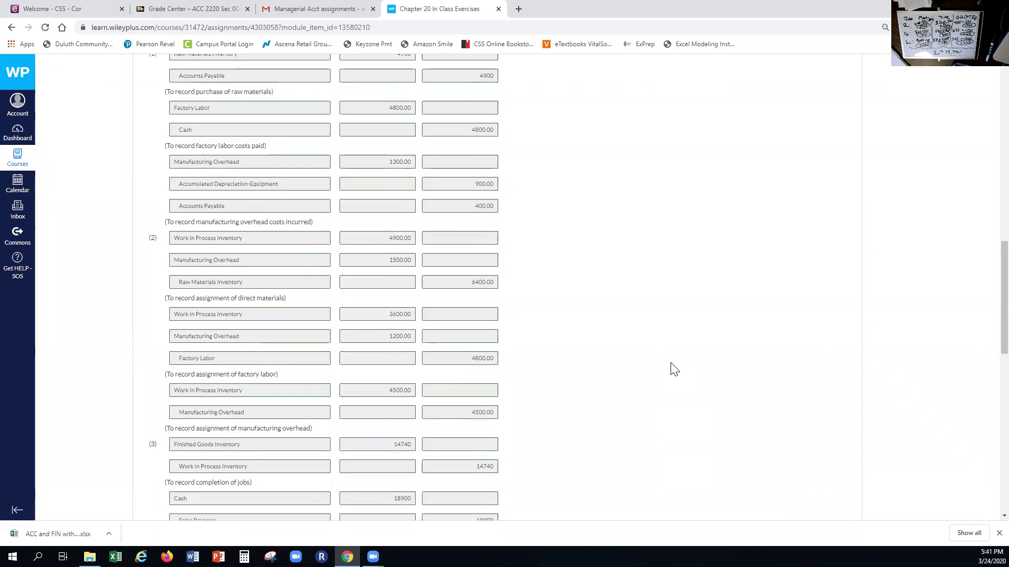
scroll(674, 369, "up", 1)
scroll(674, 369, "up", 1)
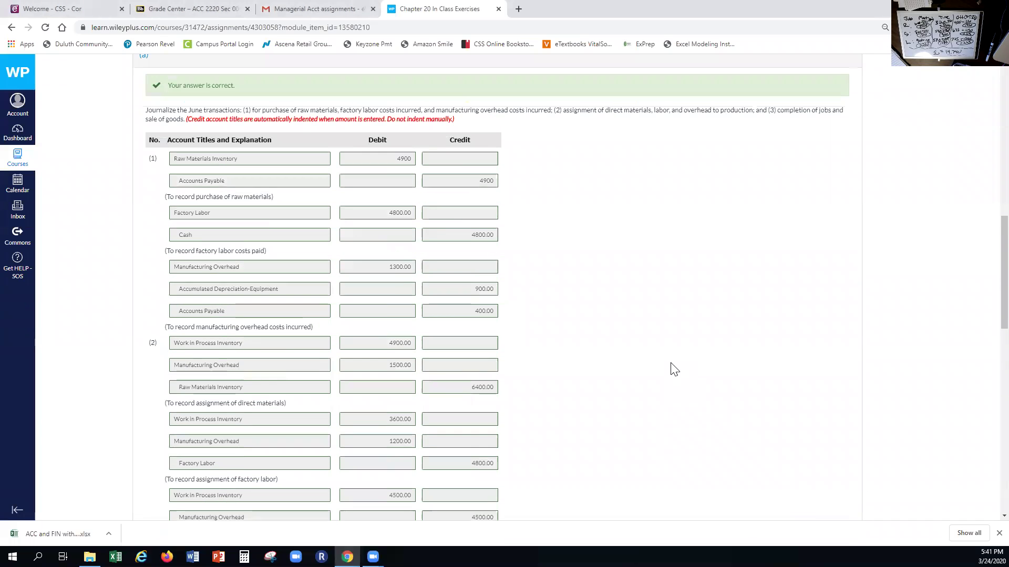
scroll(674, 369, "up", 2)
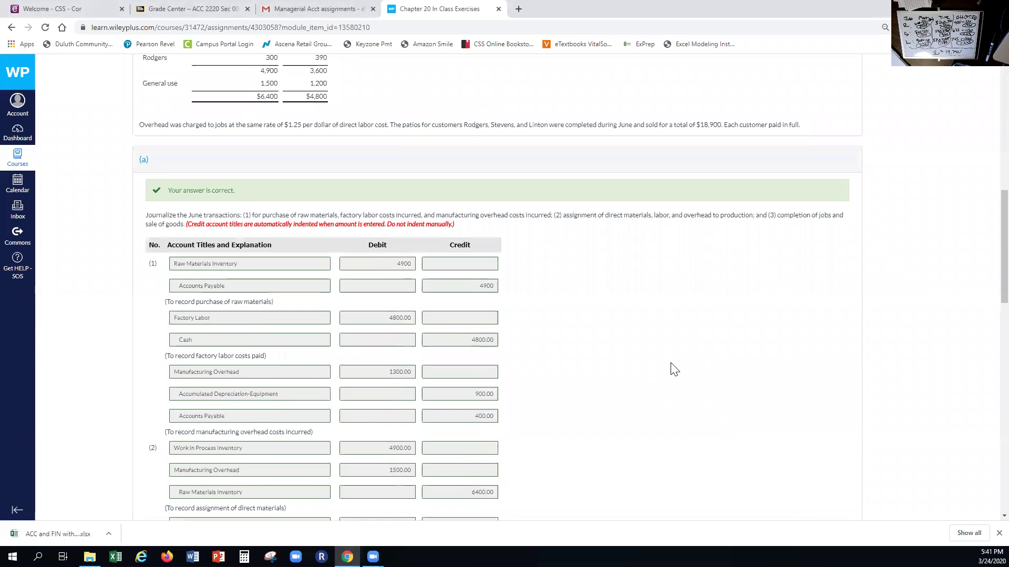
scroll(674, 370, "up", 2)
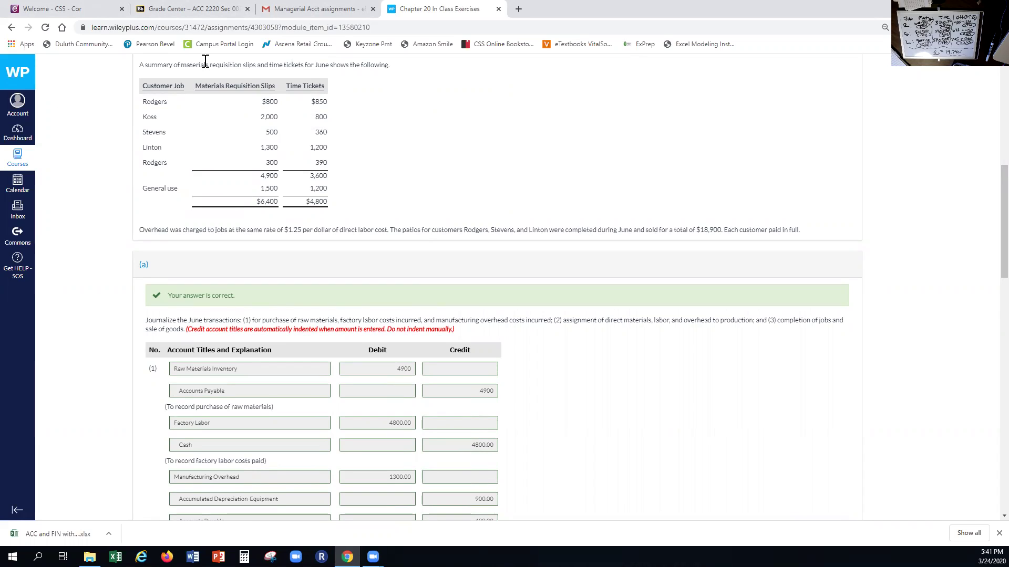
In part (b), post the 6/1 Balance of 5540.00 on the debit side of Work in Process Inventory, using the general ledger data
scroll(205, 61, "down", 15)
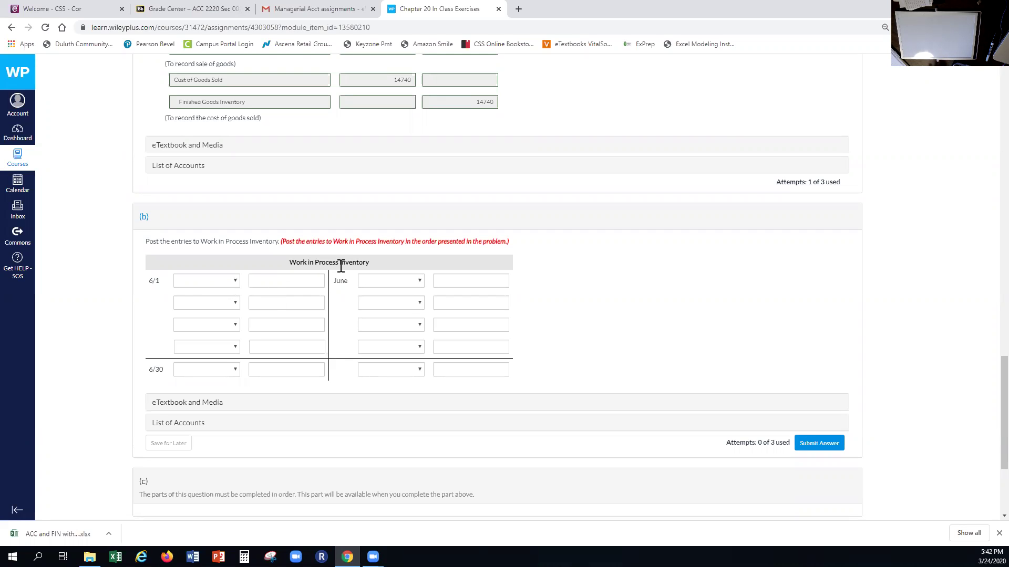
left_click(235, 282)
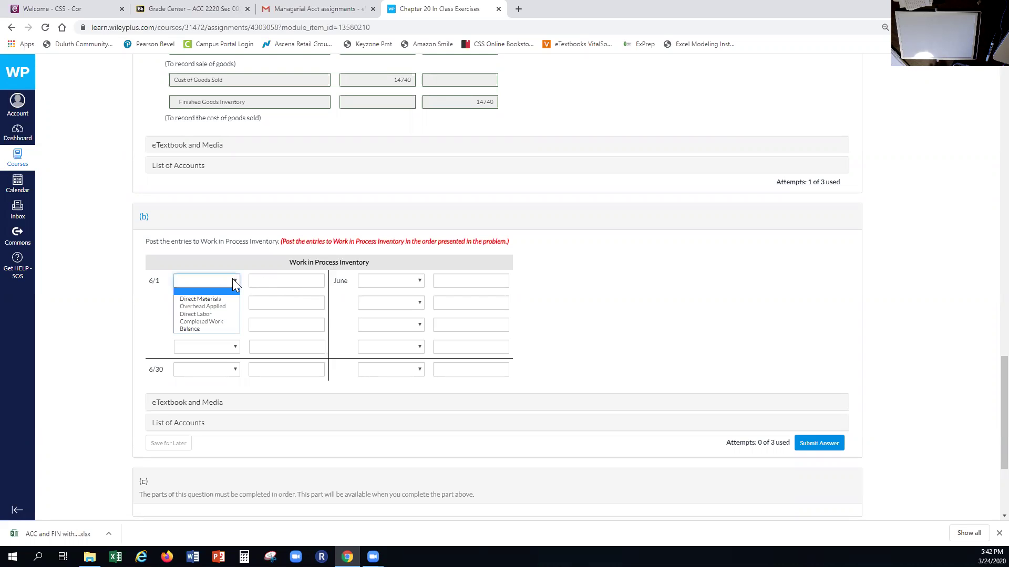
left_click(210, 329)
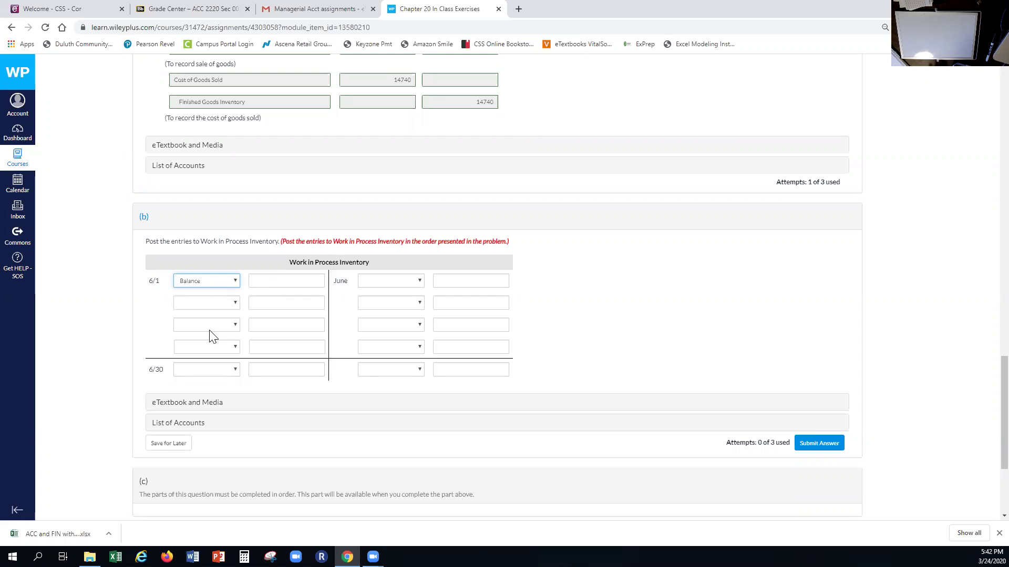
scroll(655, 348, "up", 20)
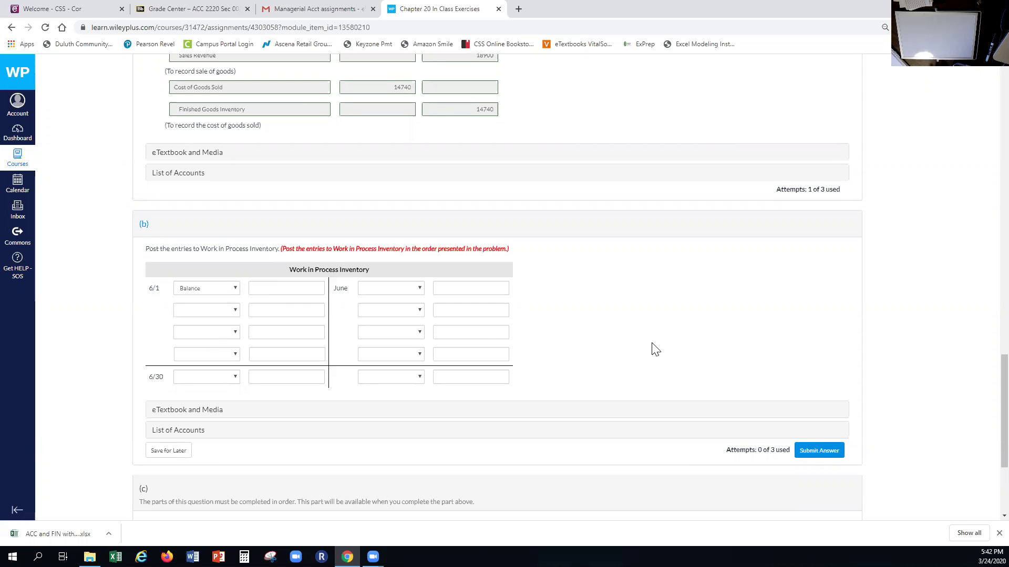
scroll(651, 347, "up", 5)
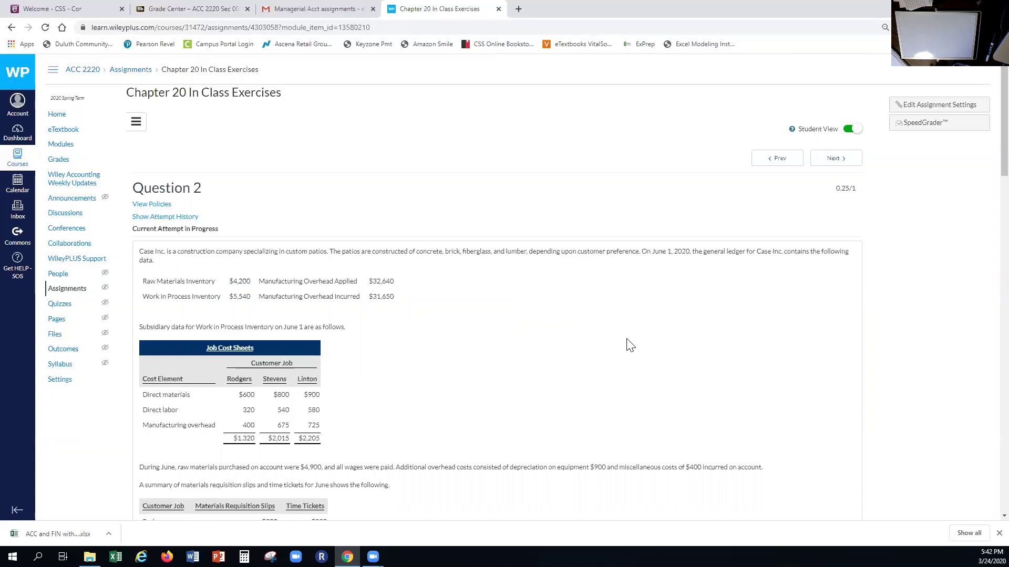
scroll(630, 345, "down", 20)
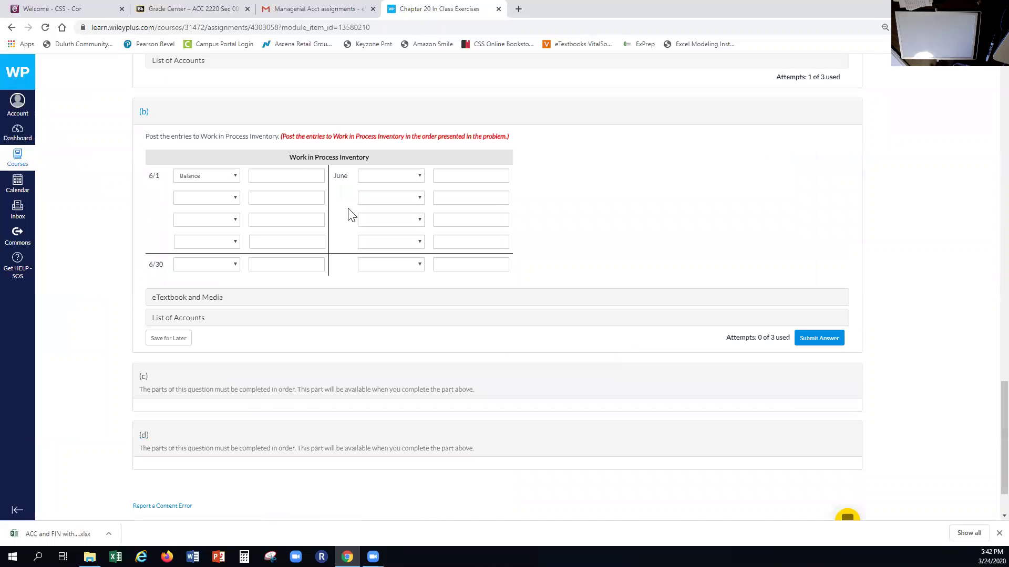
left_click(282, 178)
type("554")
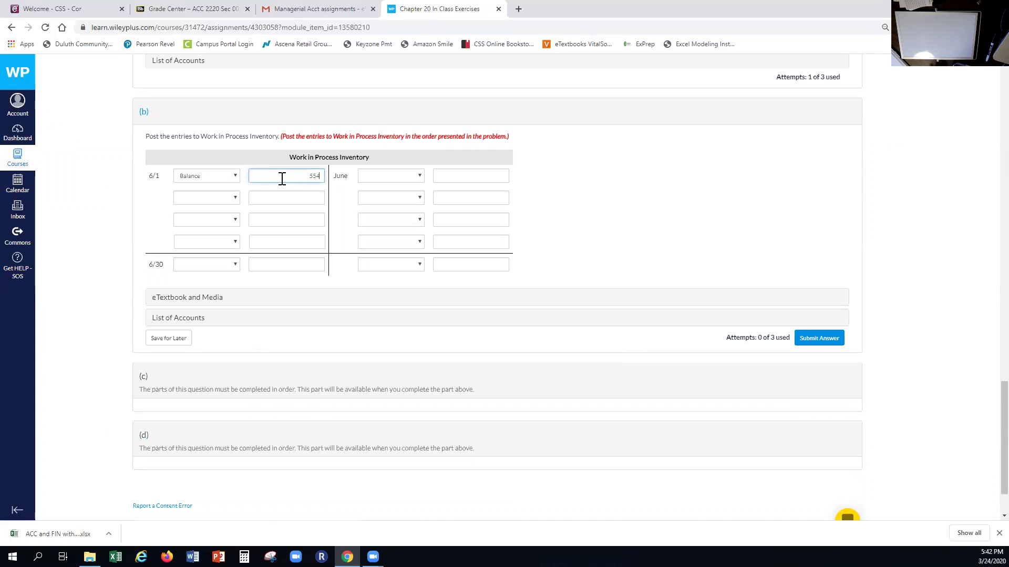
type("0.00")
left_click(605, 215)
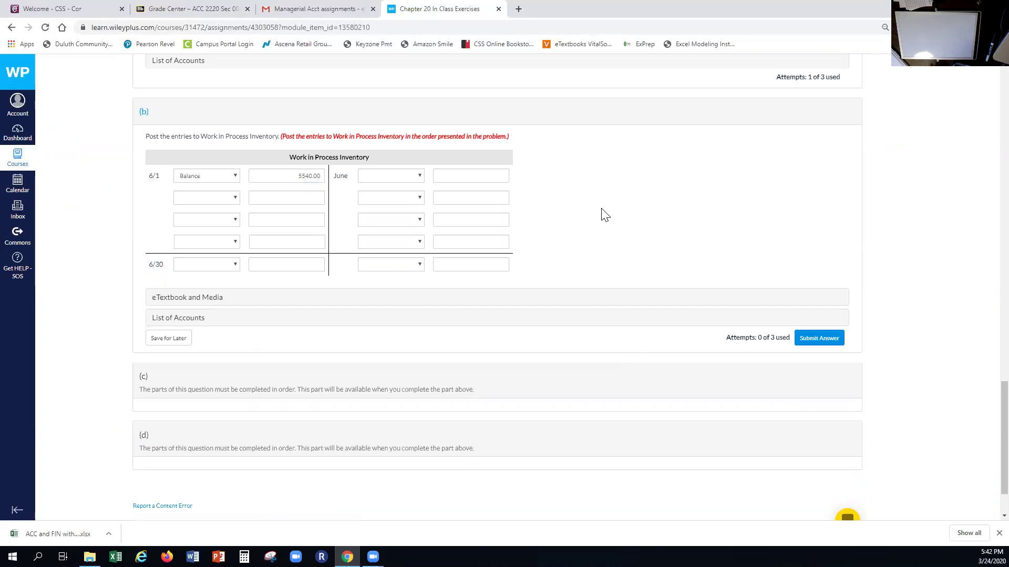
Post Direct Materials of 4900.00 on the second debit line of Work in Process Inventory, using the part (a) entries
scroll(604, 214, "up", 8)
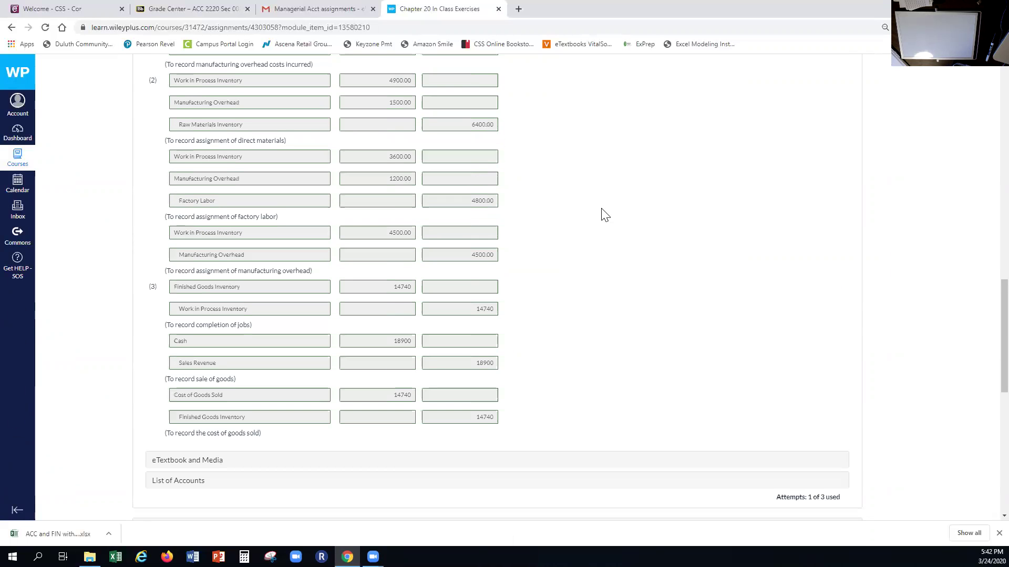
scroll(604, 214, "up", 5)
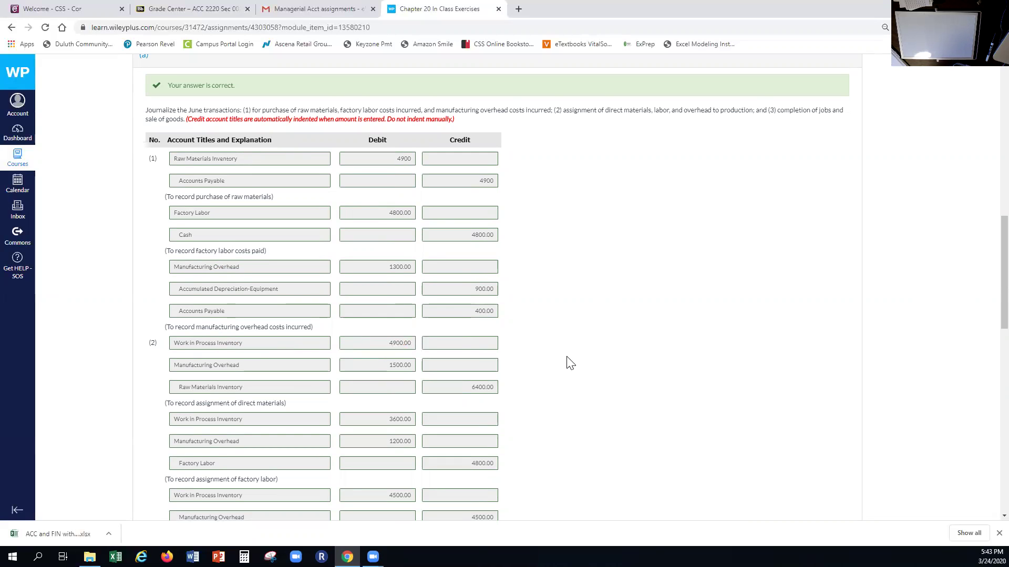
scroll(570, 363, "down", 10)
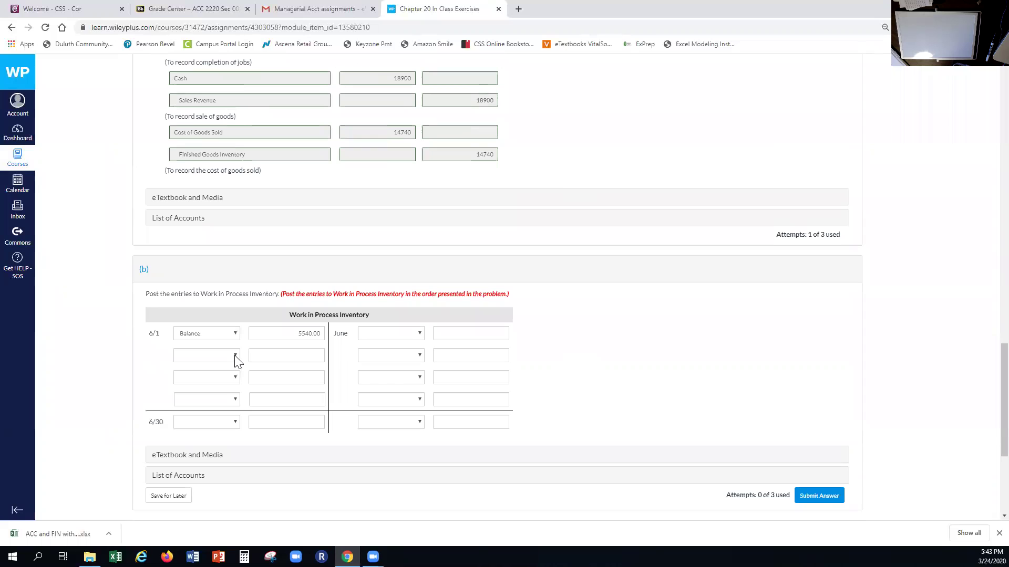
left_click(235, 355)
left_click(226, 405)
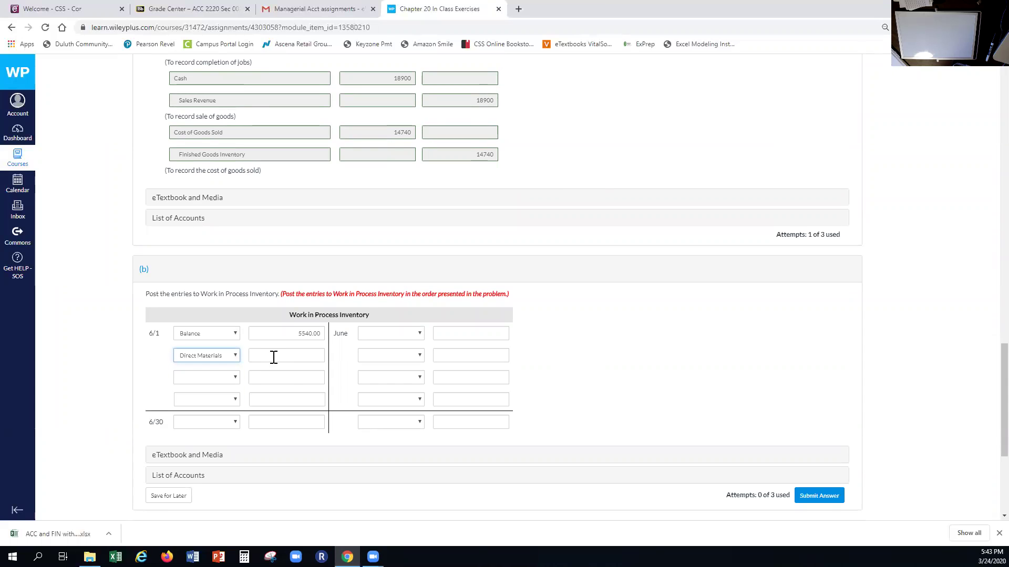
left_click(274, 359)
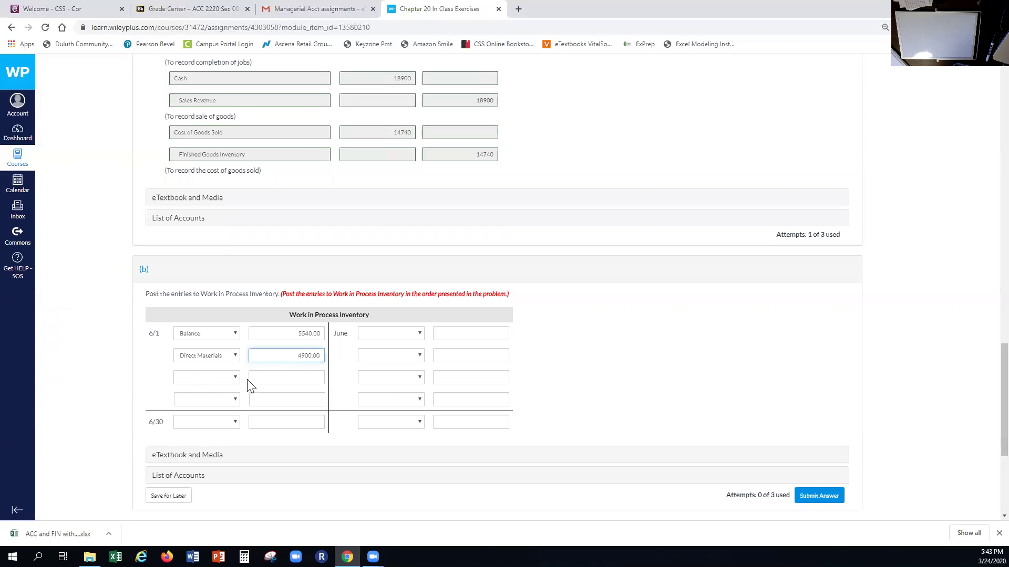
Post Direct Labor of 3600.00 on the third debit line of Work in Process Inventory, using the part (a) entries
scroll(592, 364, "up", 7)
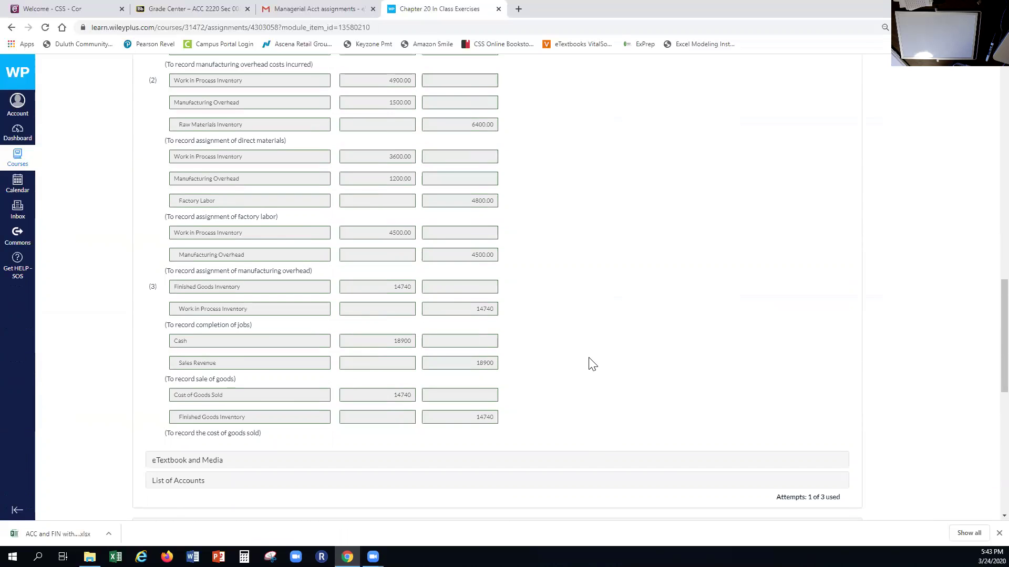
scroll(593, 363, "up", 1)
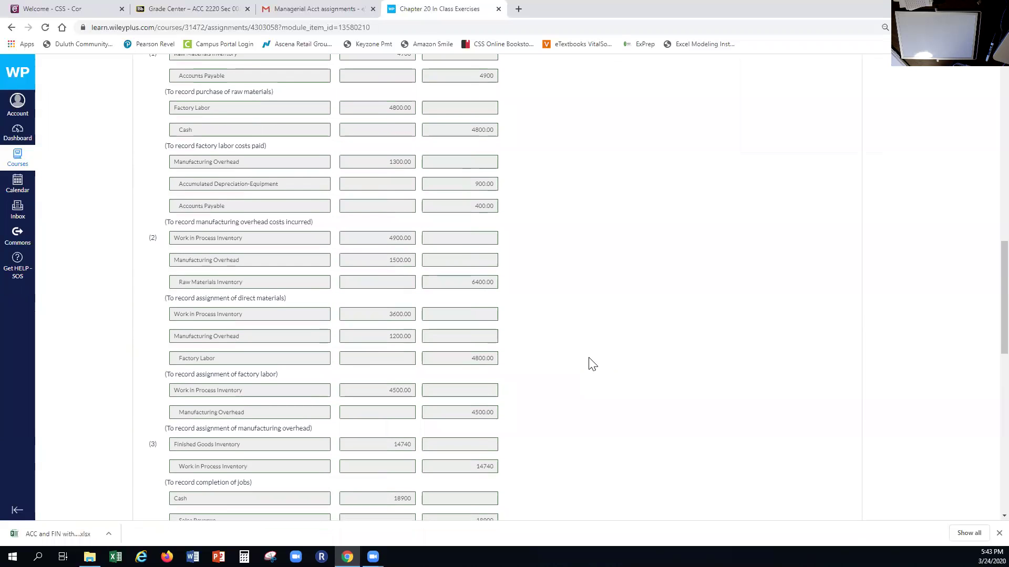
scroll(593, 363, "up", 1)
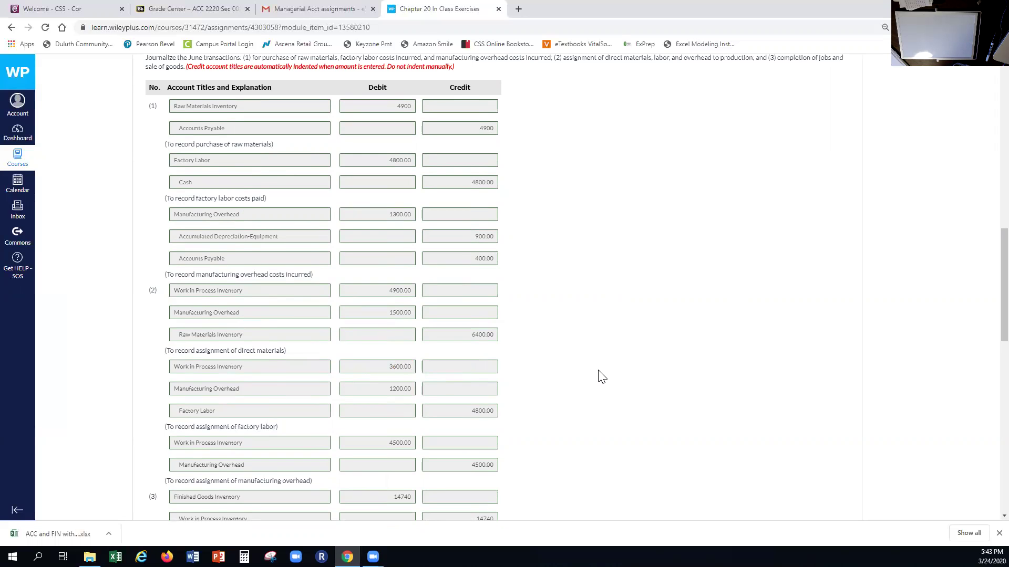
scroll(601, 377, "down", 5)
scroll(599, 376, "down", 5)
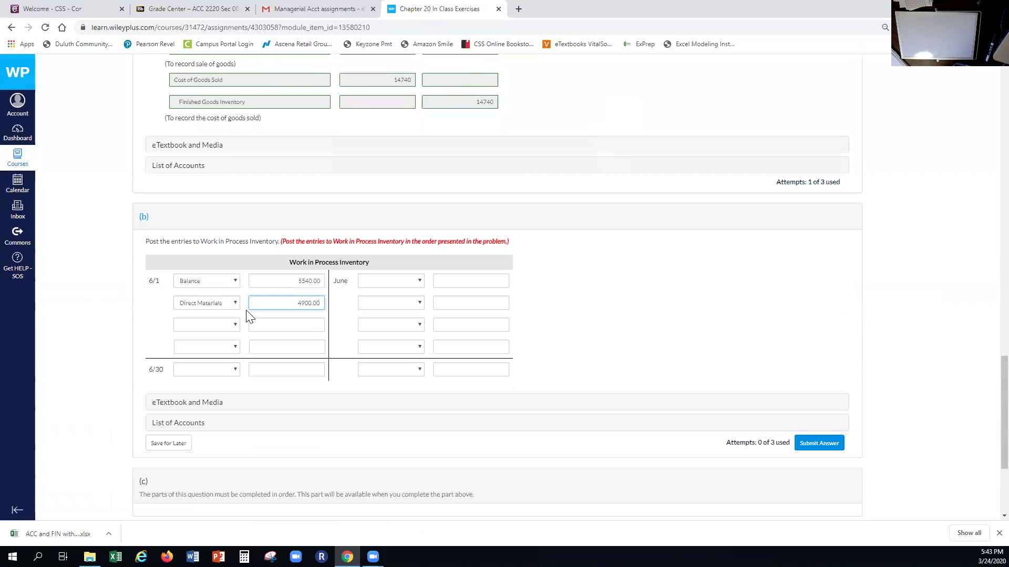
left_click(235, 324)
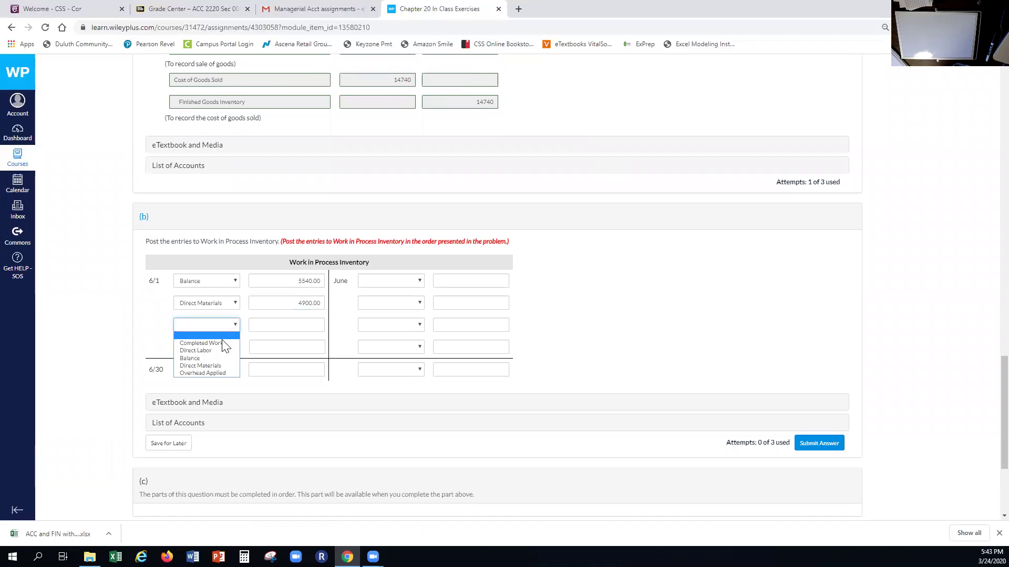
left_click(221, 350)
left_click(289, 331)
type("3600.00")
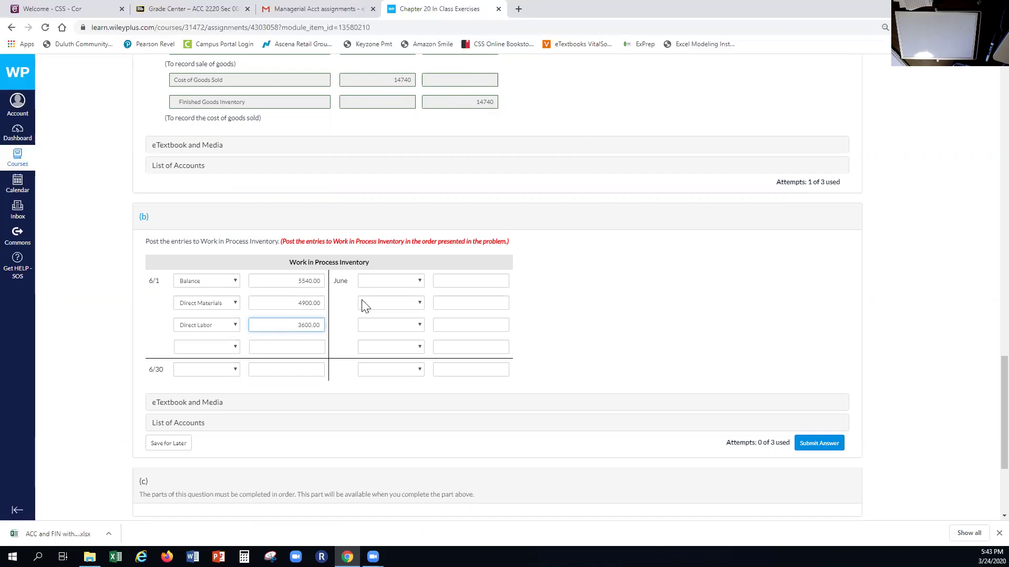
Post Overhead Applied of 4500.00 on the fourth debit line of Work in Process Inventory, using the part (a) overhead assignment entry
scroll(665, 328, "up", 4)
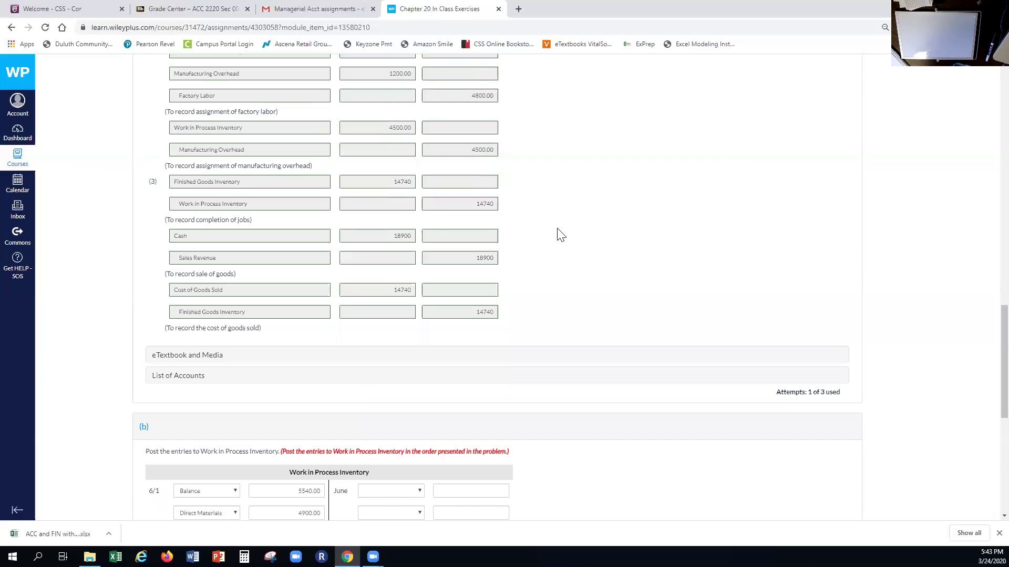
scroll(669, 282, "down", 3)
left_click(227, 395)
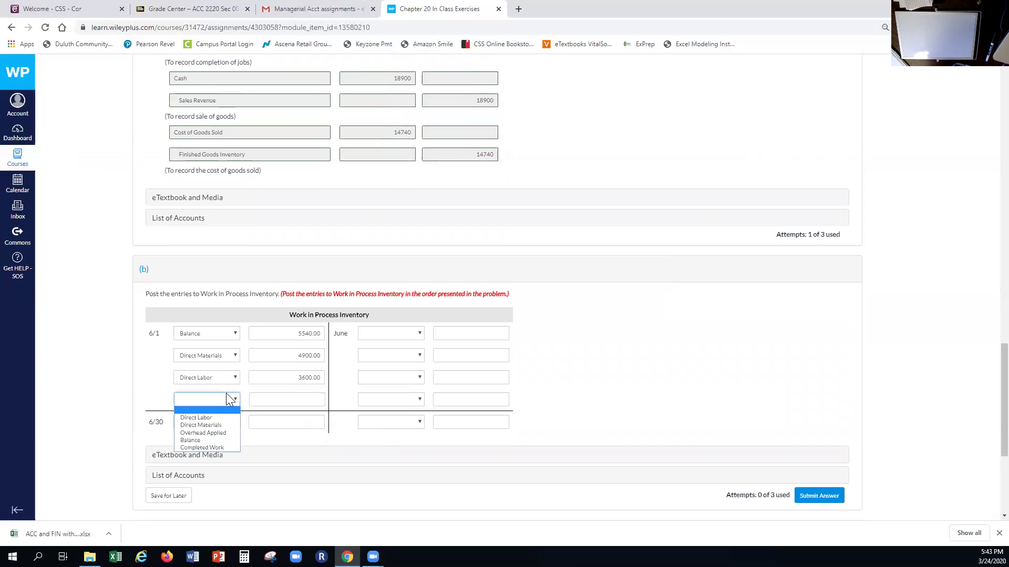
left_click(222, 432)
left_click(292, 402)
type("4500.00")
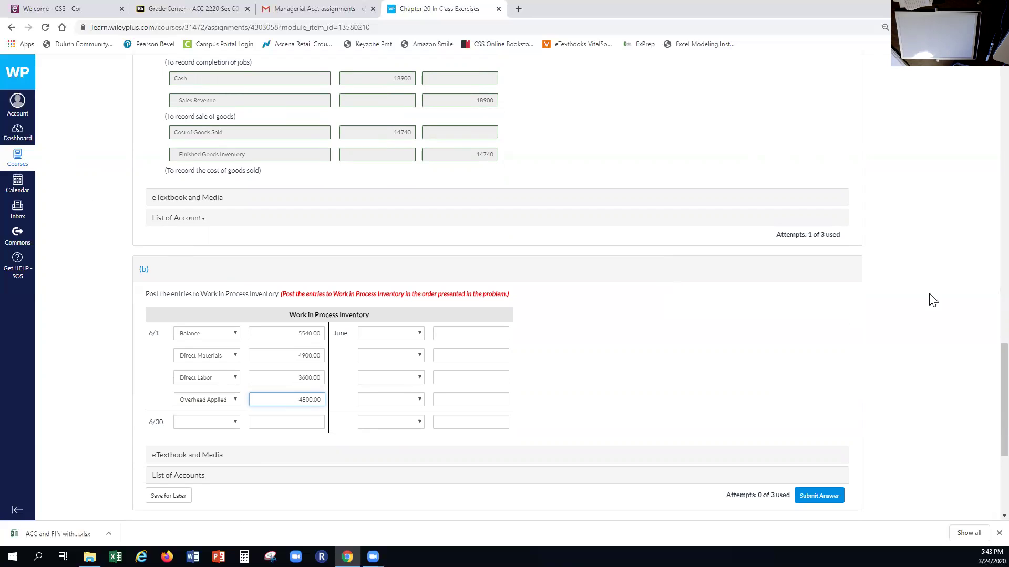
Post Completed Work of 14740 on the first June credit line of Work in Process Inventory, using the part (a) completion entry
scroll(491, 171, "up", 1)
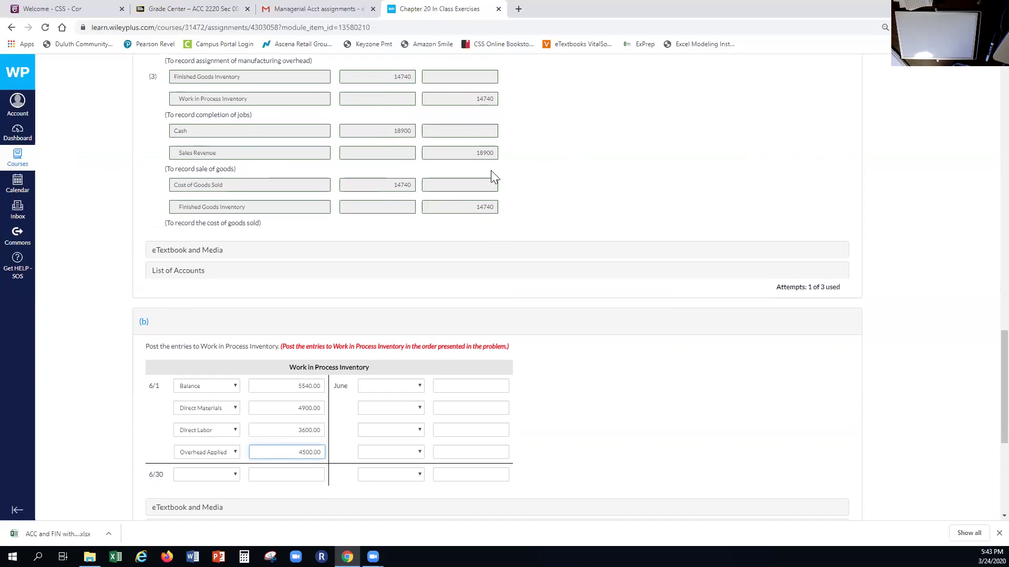
scroll(490, 172, "up", 2)
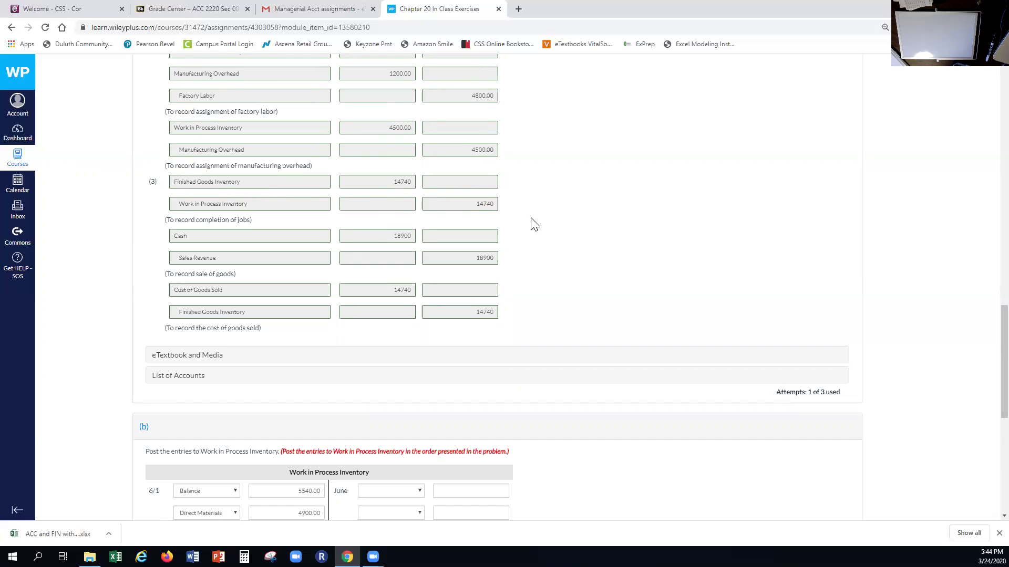
scroll(591, 280, "down", 2)
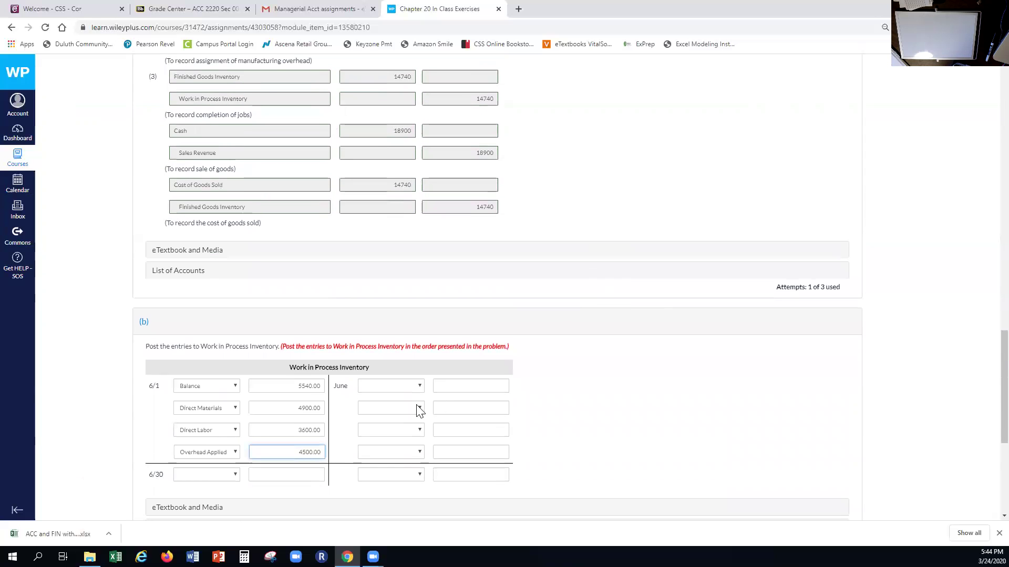
left_click(419, 388)
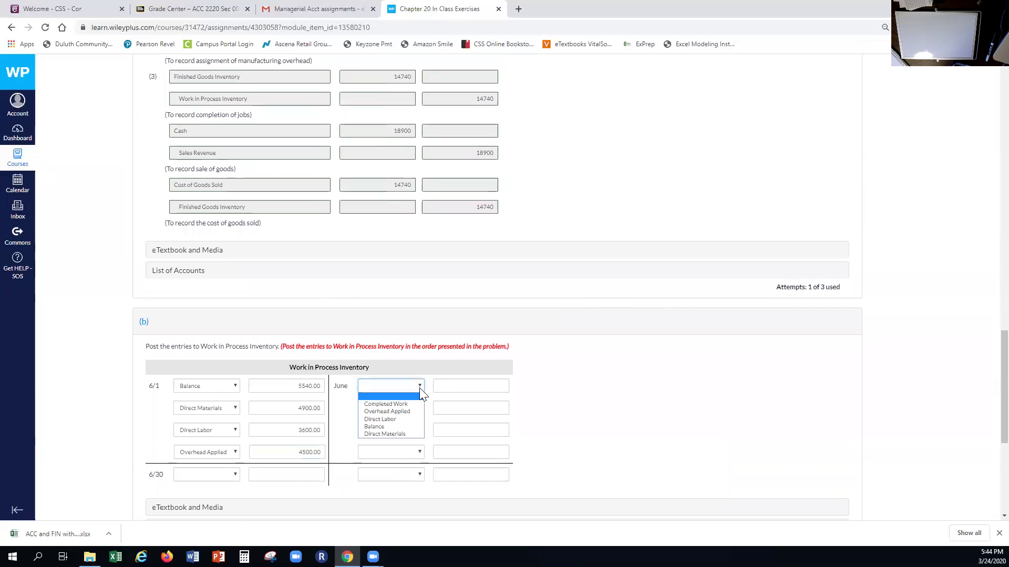
left_click(450, 384)
type("14740")
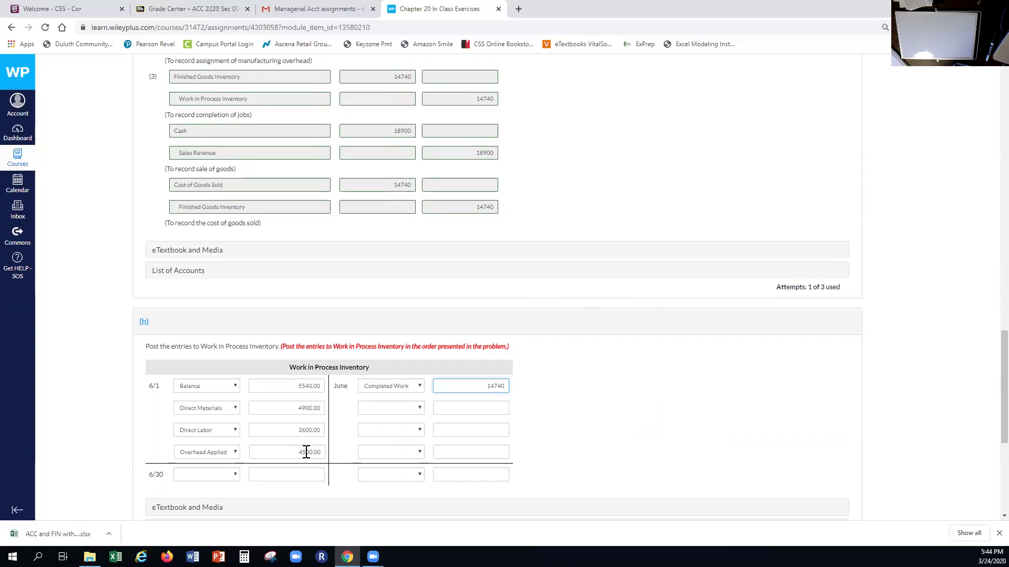
left_click(570, 424)
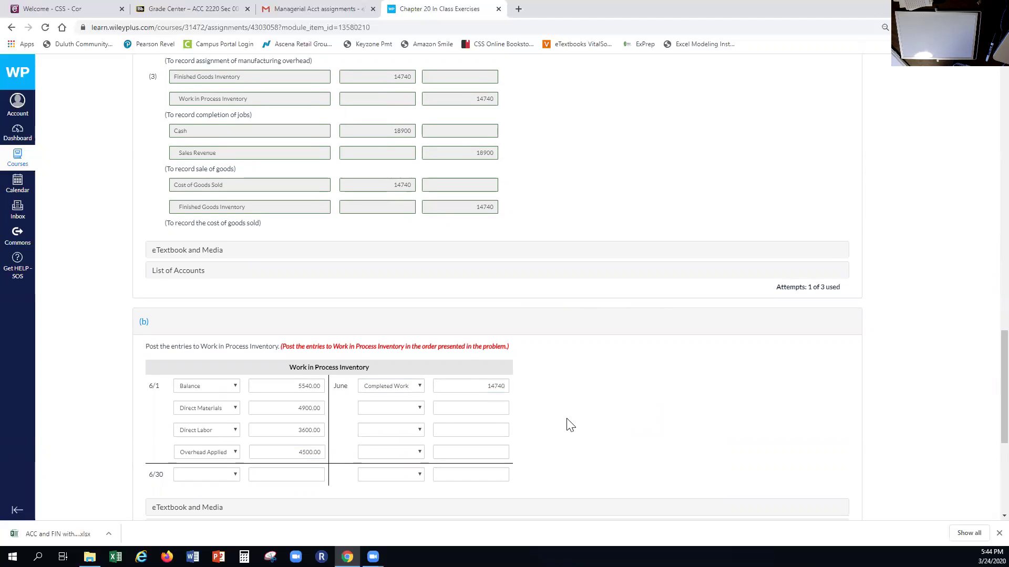
Enter the 6/30 Balance of 3800 on the debit side of Work in Process Inventory and submit part (b)
scroll(570, 424, "down", 2)
left_click(234, 371)
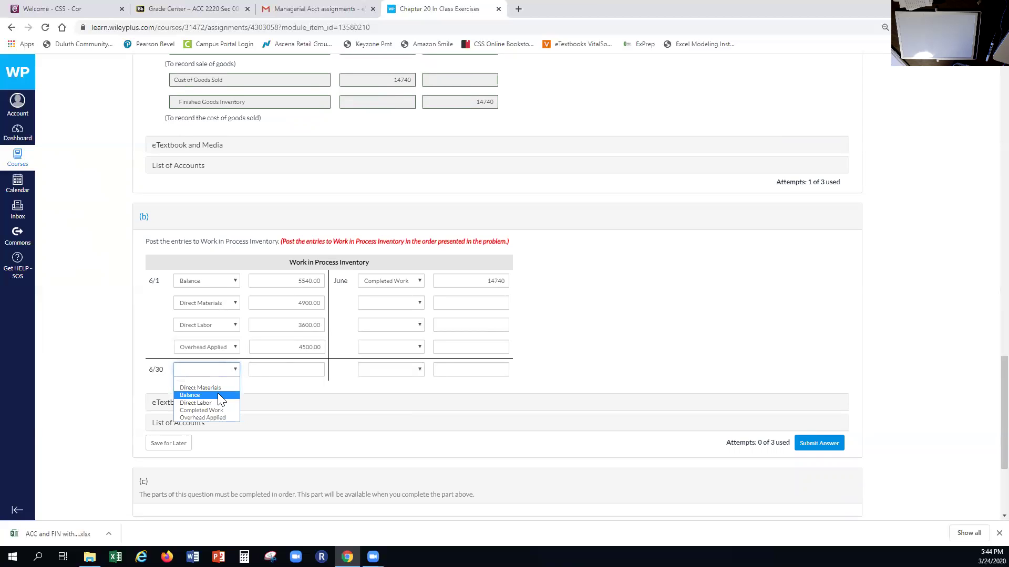
key("Return")
left_click(300, 368)
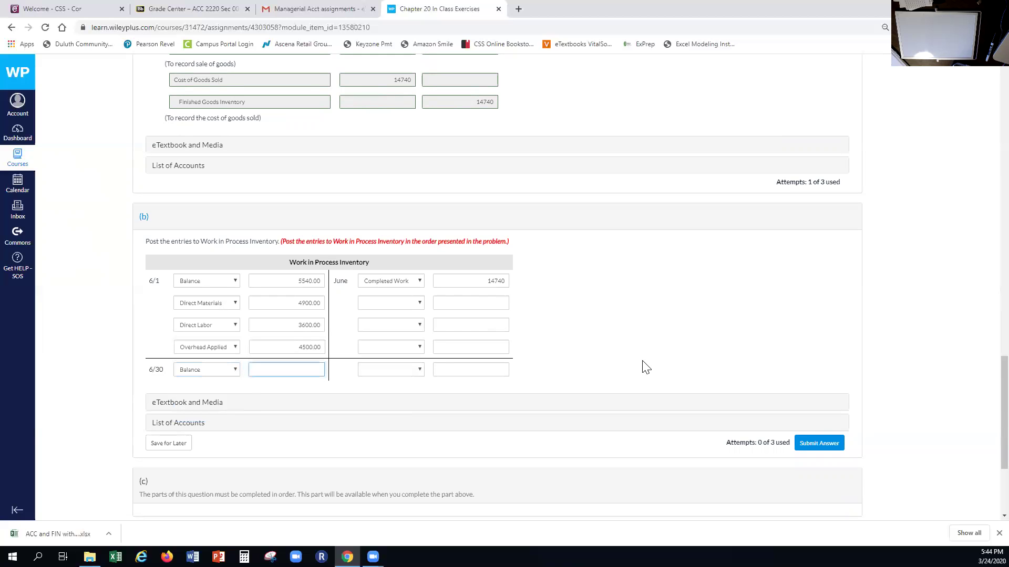
type("3800")
left_click(820, 443)
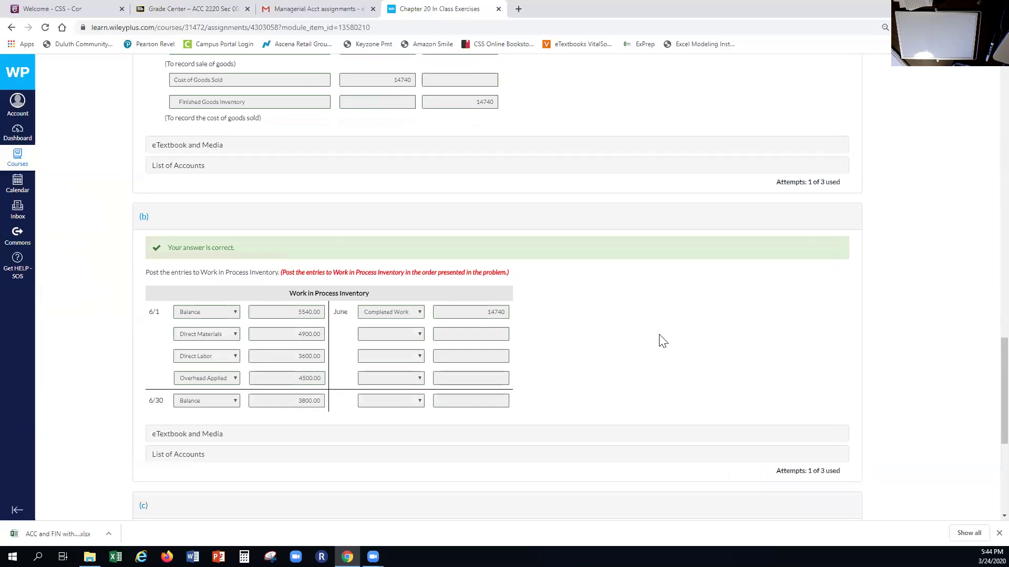
In part (c), select the unfinished customer job from the June cost data and enter Direct Materials of 200.00
scroll(661, 341, "down", 2)
scroll(660, 335, "down", 1)
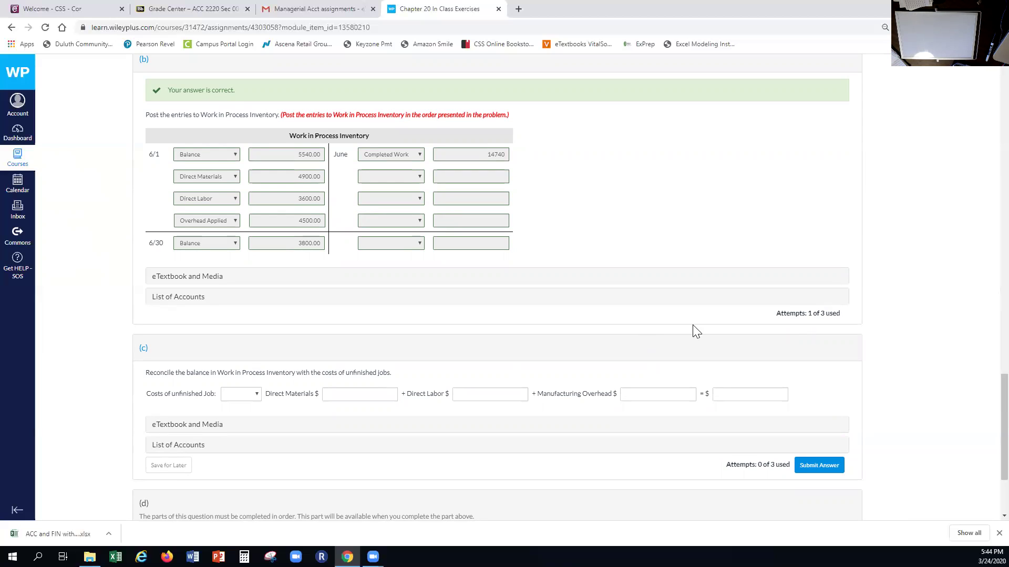
left_click_drag(993, 374, 961, 182)
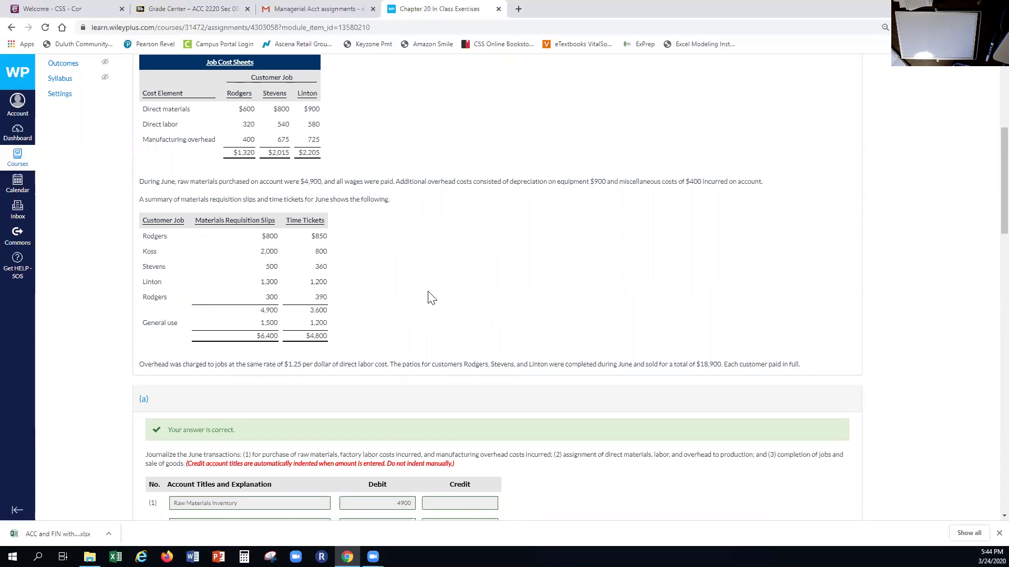
scroll(428, 297, "up", 1)
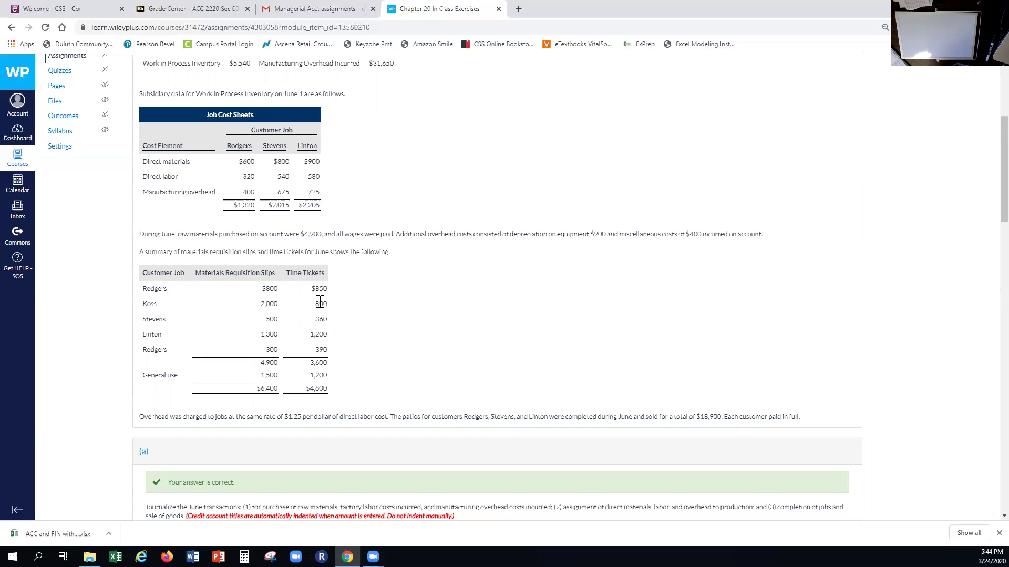
scroll(483, 353, "down", 6)
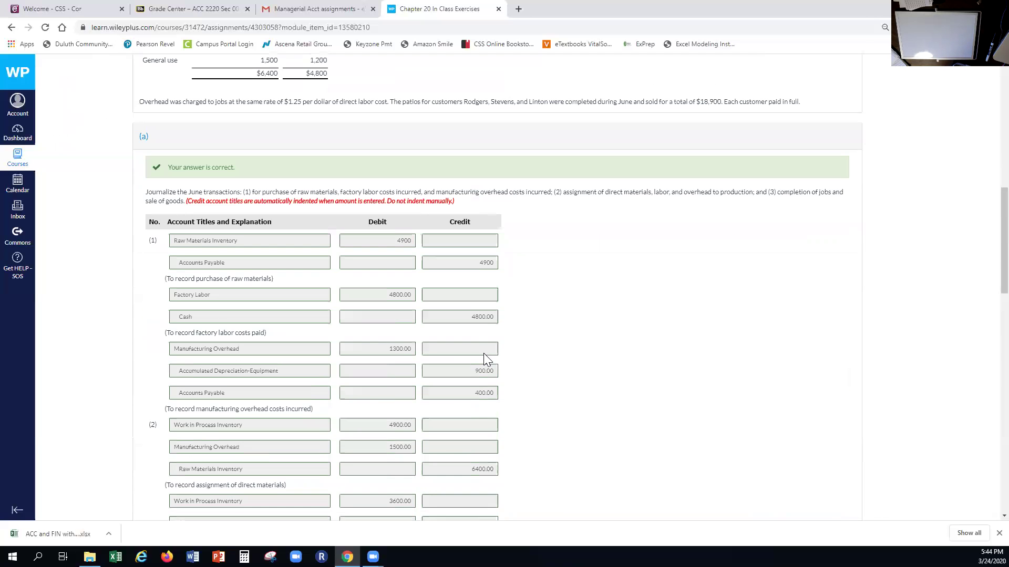
scroll(484, 354, "down", 9)
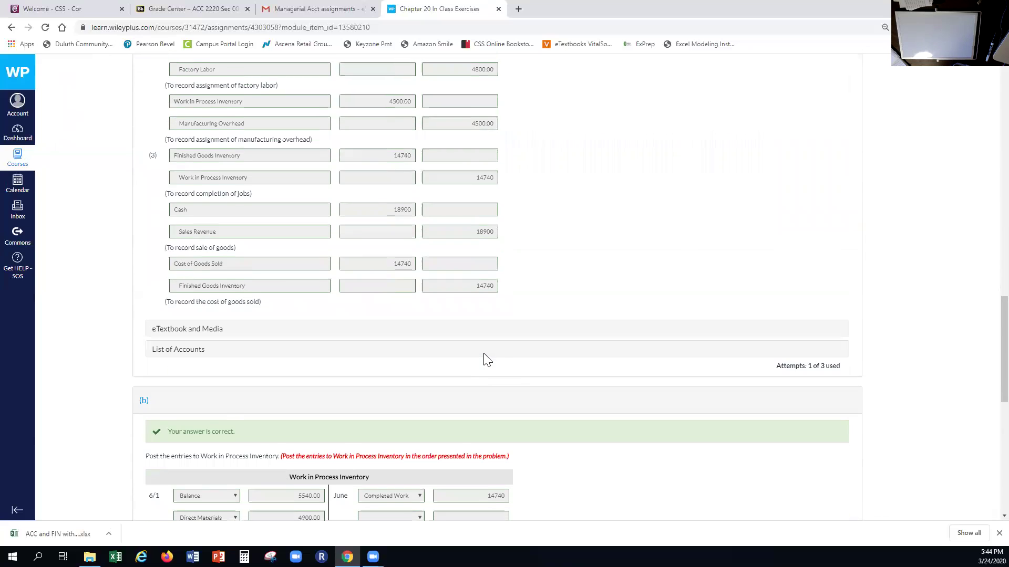
scroll(484, 360, "down", 8)
left_click(256, 320)
left_click(241, 344)
left_click(351, 318)
type("200.00")
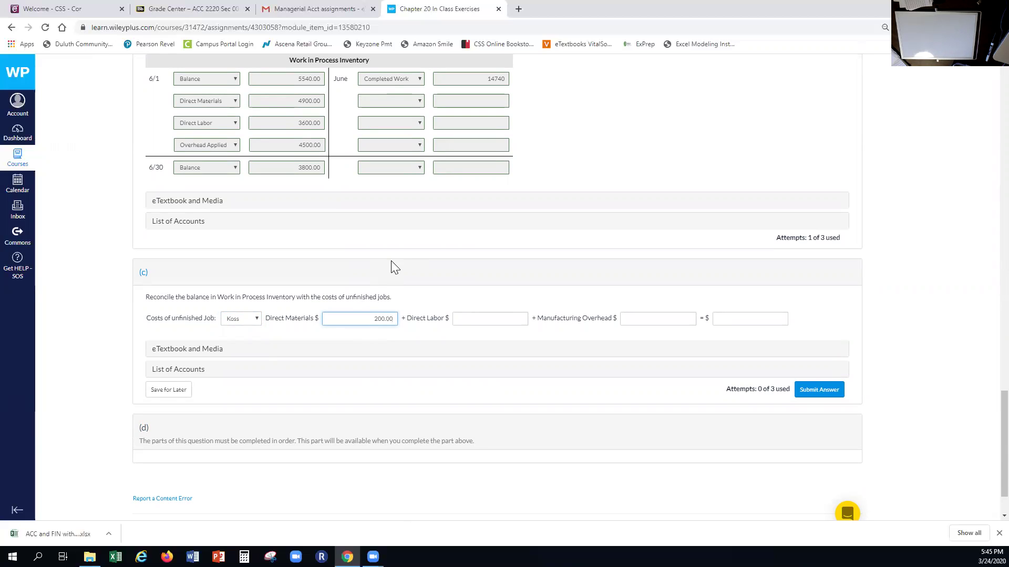
Enter Direct Labor of 800.00, Manufacturing Overhead of 1000.00 and a total of 2000.00 in part (c), and submit the answer
left_click(463, 318)
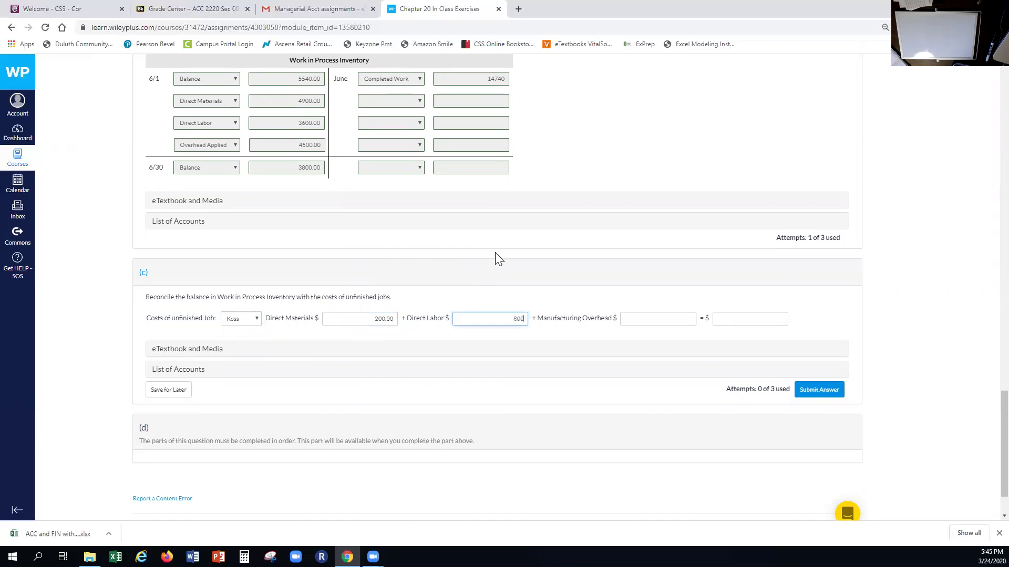
left_click(650, 318)
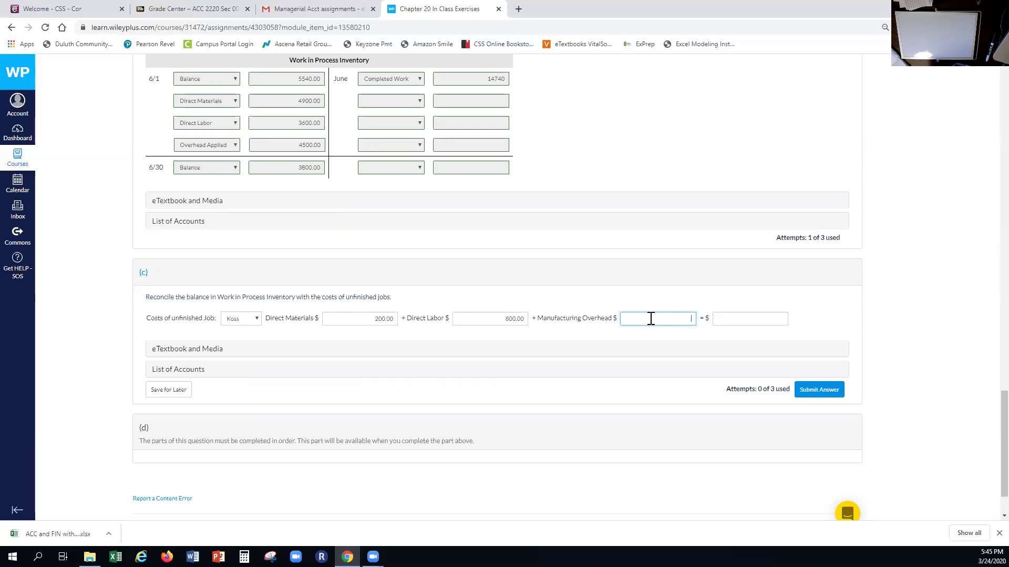
type("1000.00")
key("Tab")
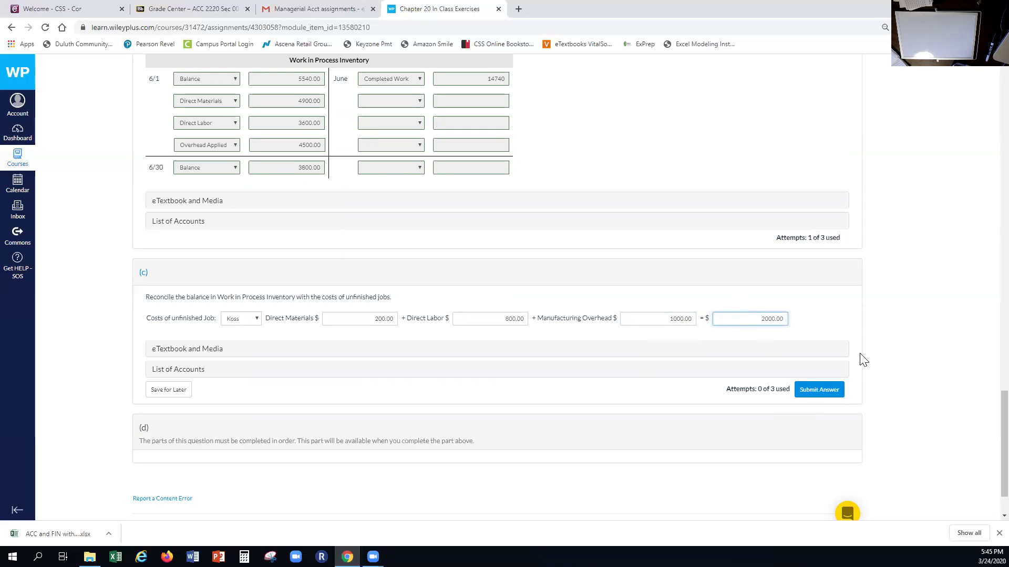
left_click(829, 390)
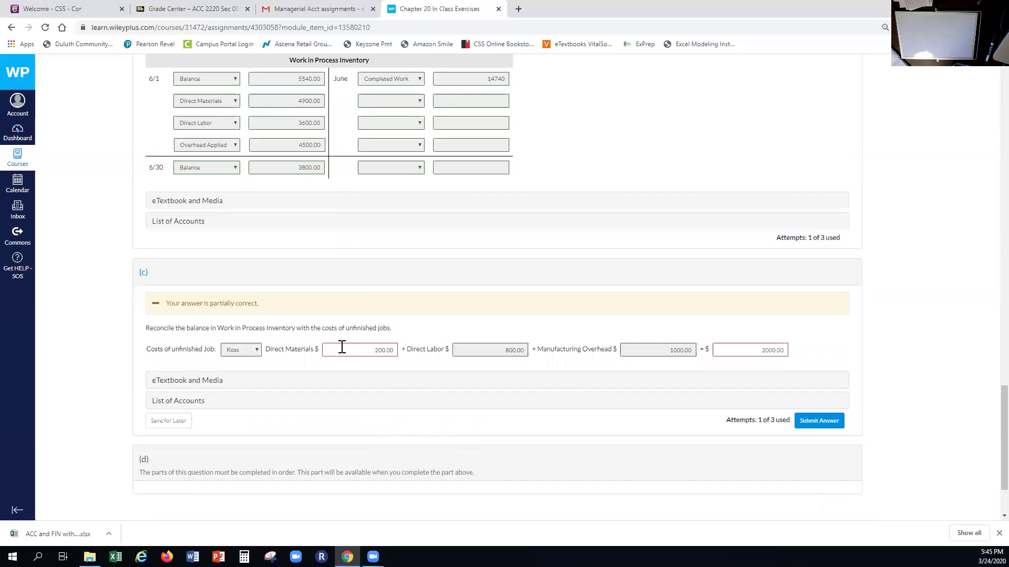
Correct part (c) to Direct Materials of 2000.00 and a total of 3800.00, and resubmit the answer
left_click(378, 351)
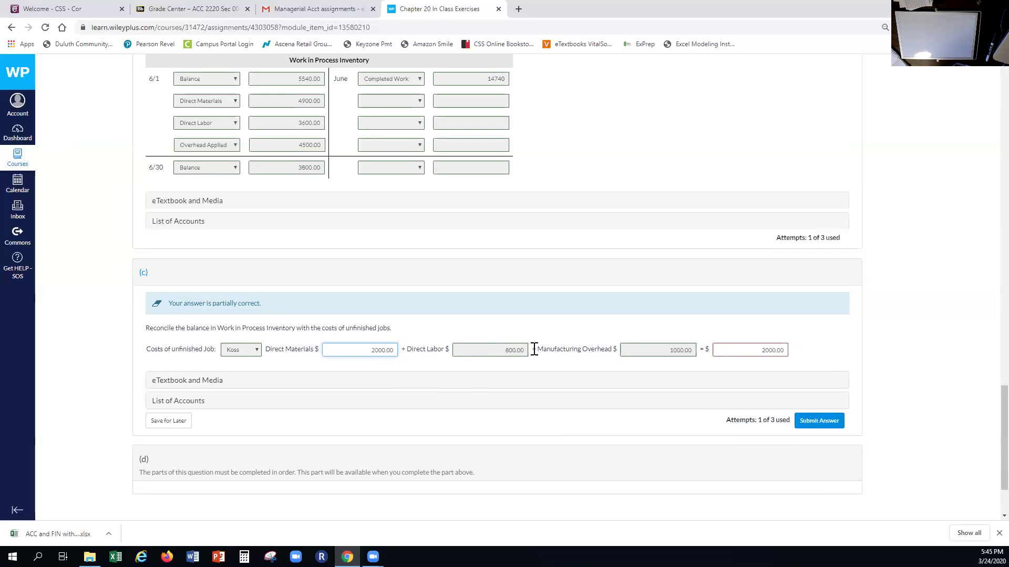
left_click_drag(751, 352, 817, 356)
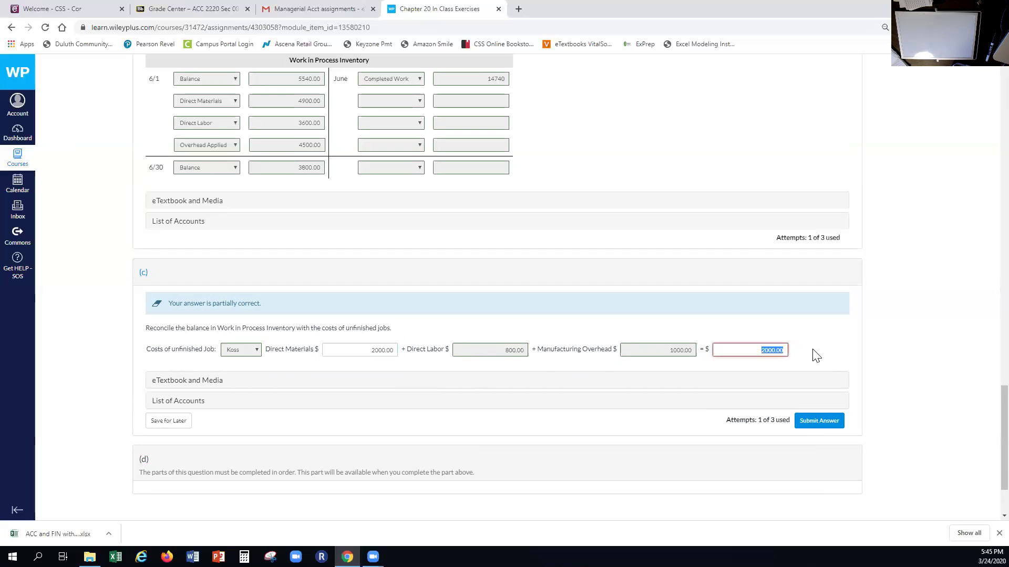
type("3")
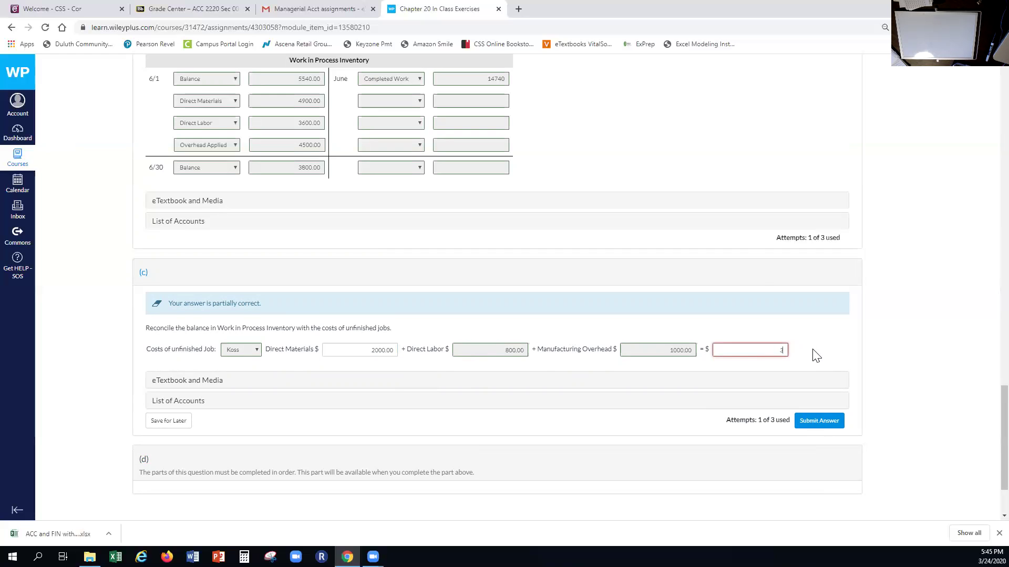
type("800.00")
left_click(828, 421)
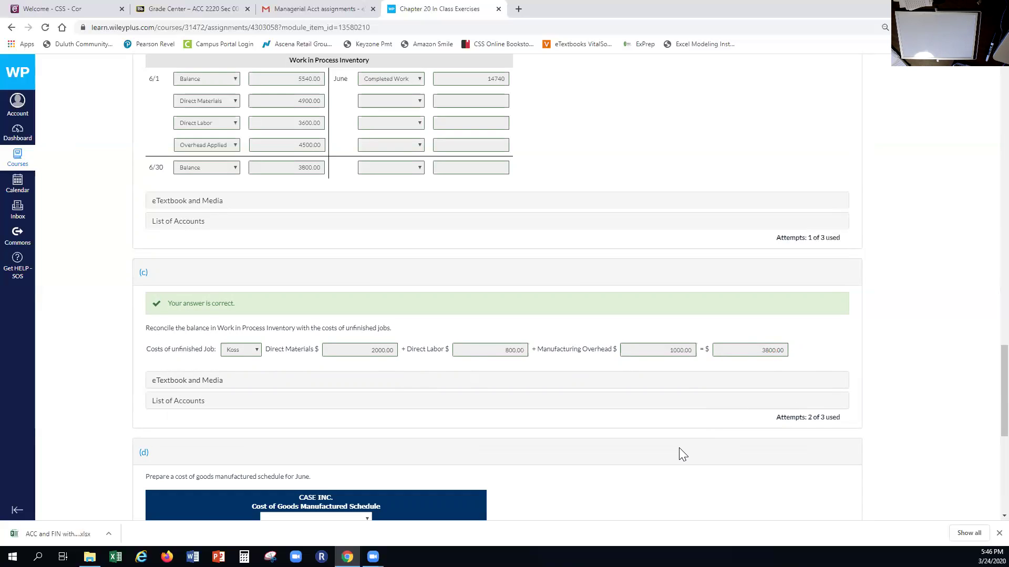
In part (d), date the schedule For the Month Ended June 30, 2020 and enter Work in Process, June 1 of 5540.00
scroll(602, 412, "down", 1)
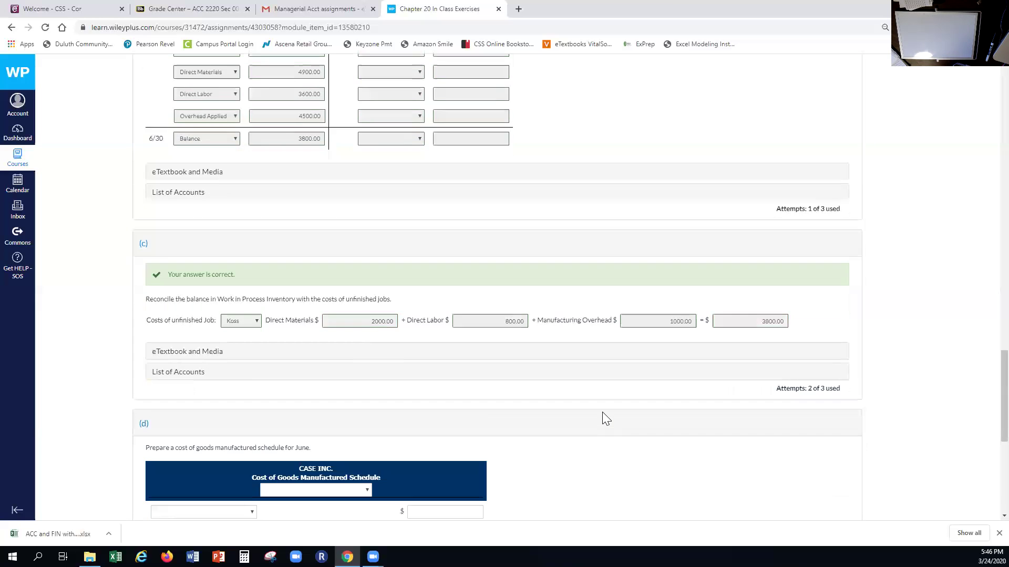
scroll(603, 415, "down", 3)
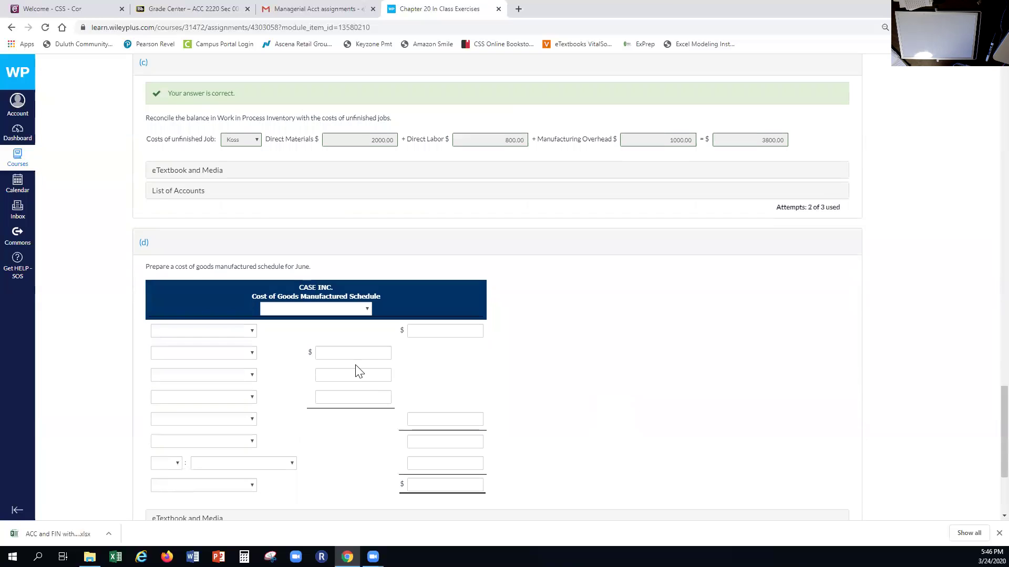
left_click(366, 310)
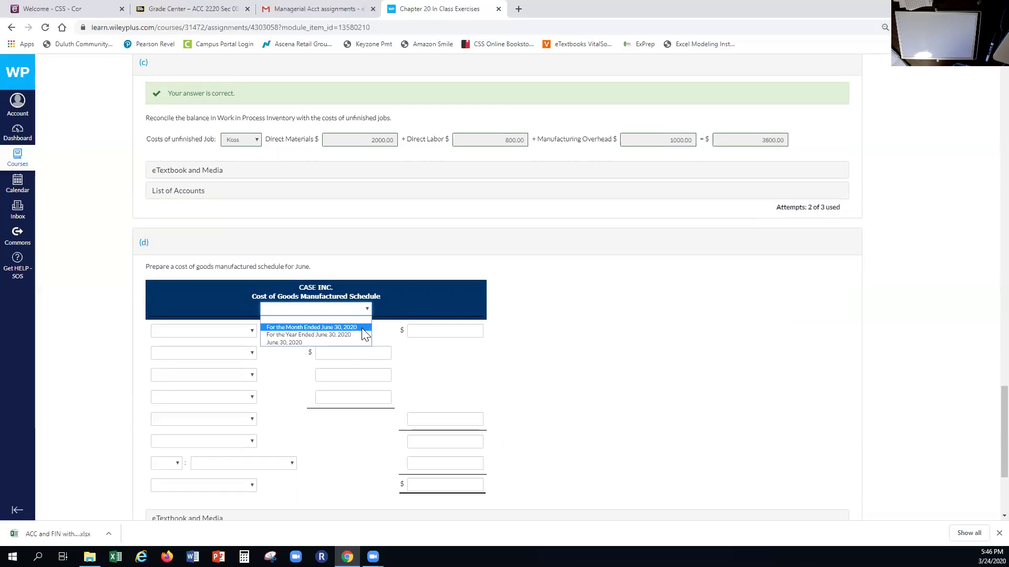
left_click(361, 327)
left_click(212, 332)
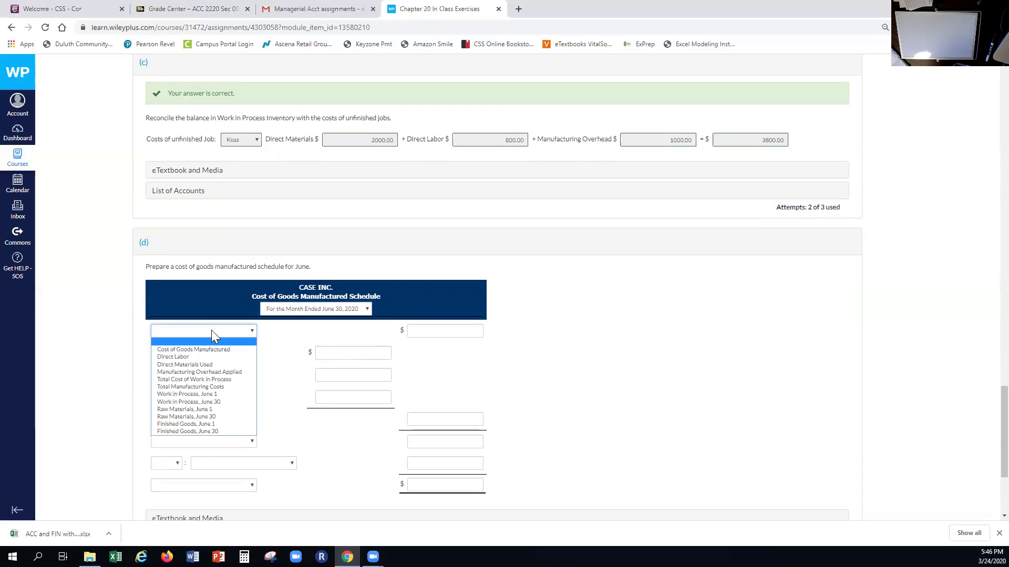
left_click(210, 394)
left_click(423, 331)
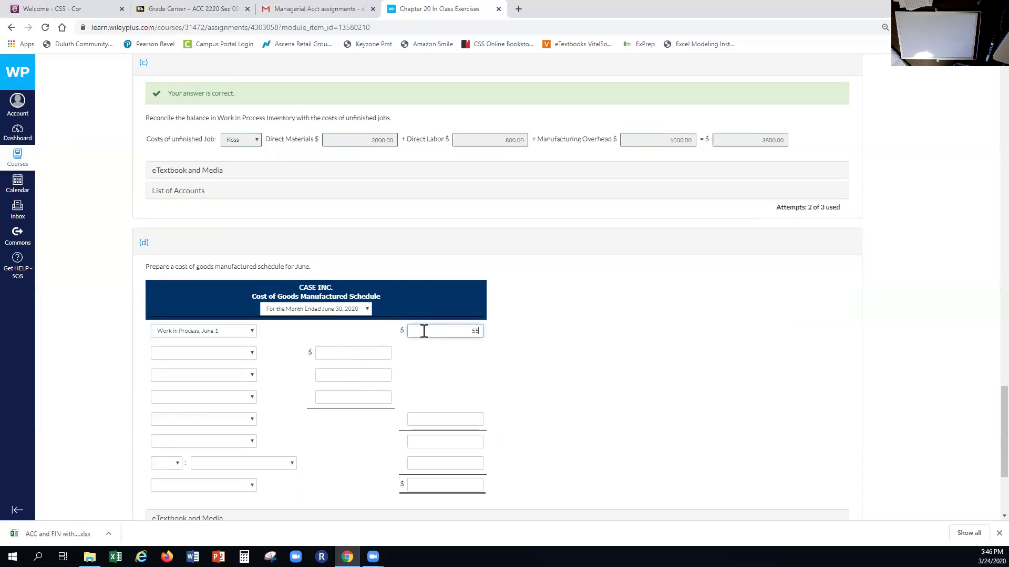
type("5540.00")
Add Direct Materials Used of 4900.00 and Direct Labor of 3600.00 to the cost of goods manufactured schedule
left_click(221, 353)
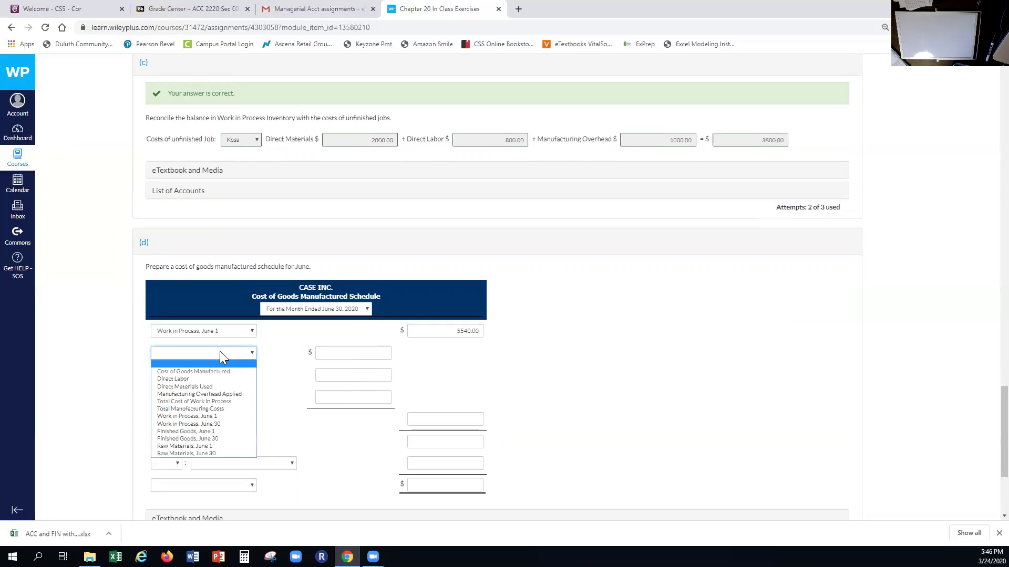
left_click(216, 387)
left_click(343, 353)
type("4900")
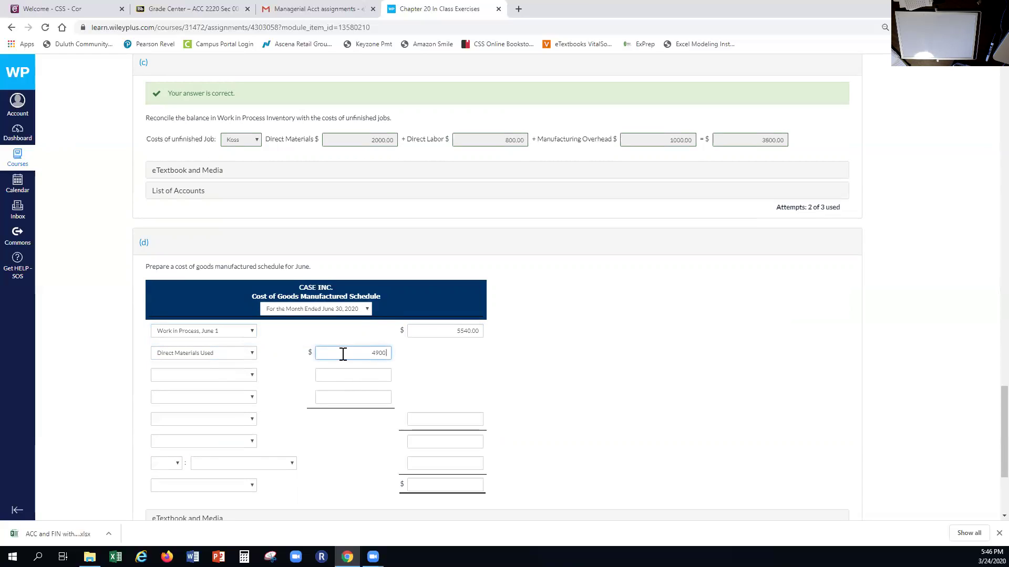
left_click(226, 375)
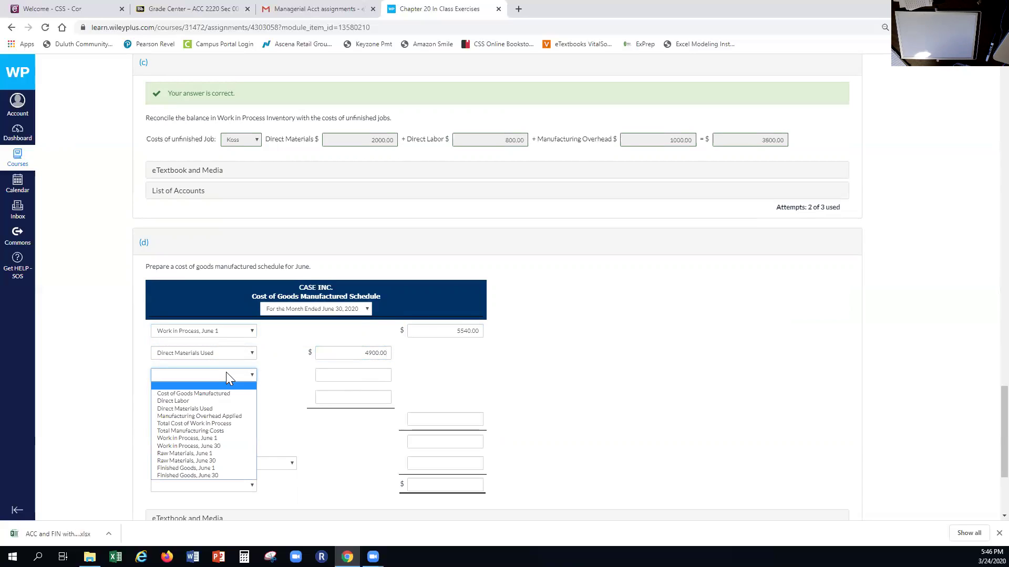
left_click(174, 400)
left_click(383, 376)
type("3600.00")
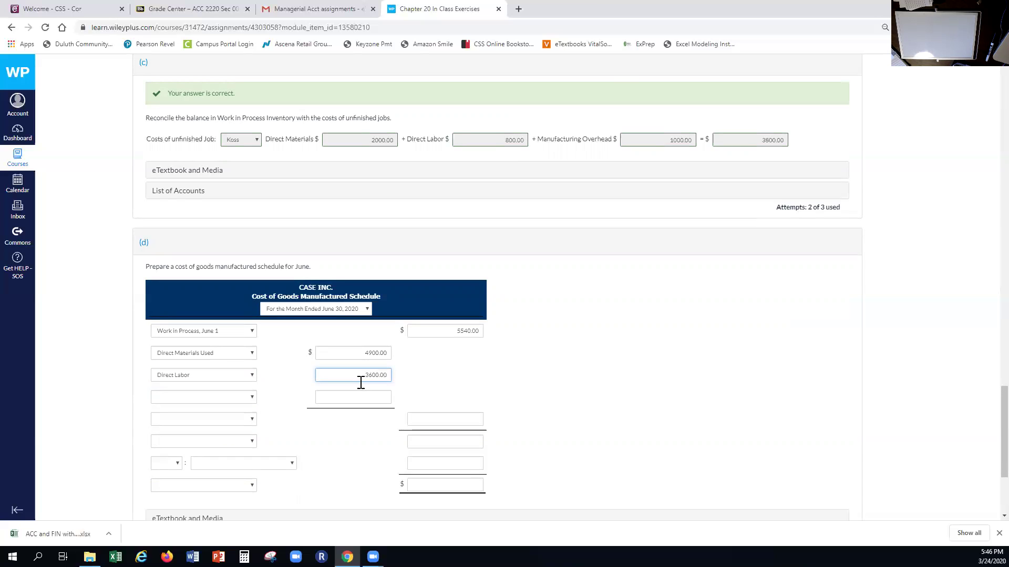
Add Manufacturing Overhead Applied of 4500.00 and Total Manufacturing Costs of 13000.00 to the schedule
left_click(243, 397)
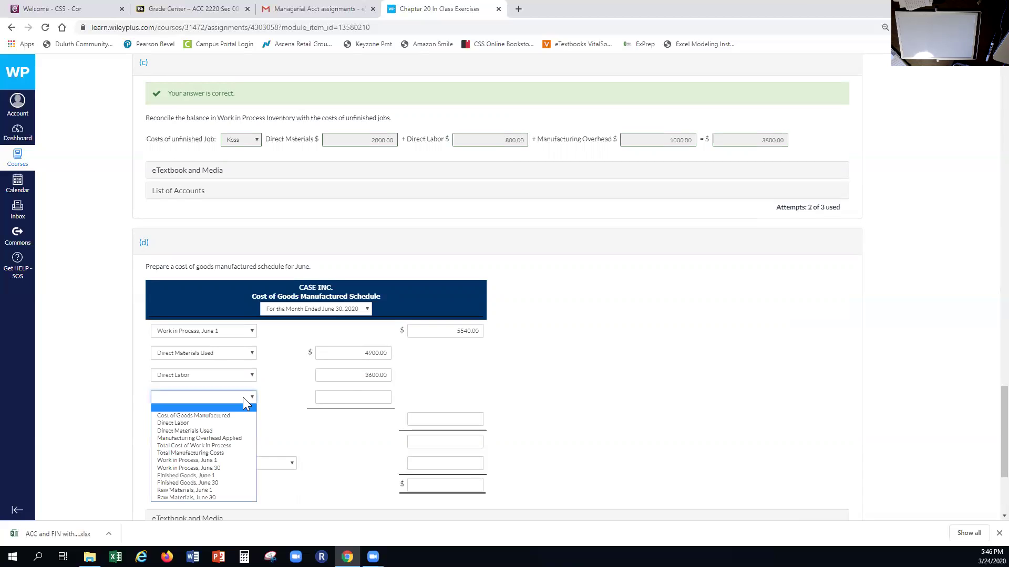
left_click(243, 437)
left_click(372, 398)
type("4500.0")
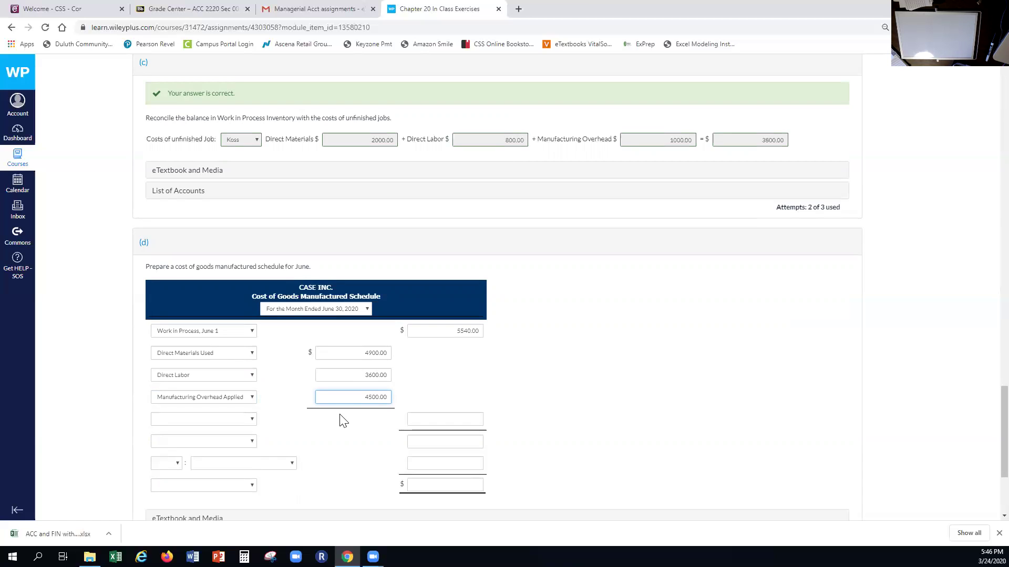
left_click(252, 421)
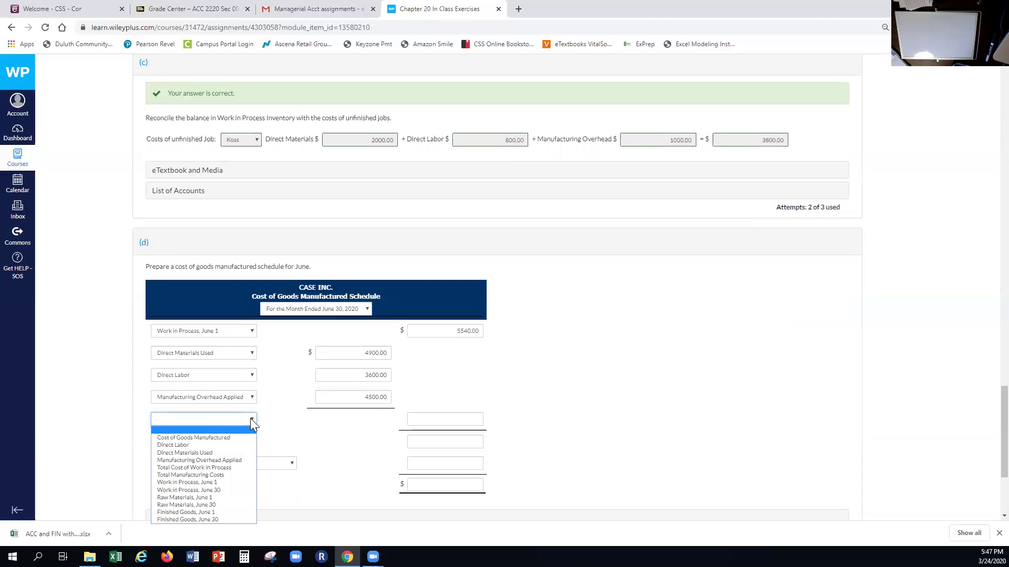
left_click(235, 474)
left_click(423, 419)
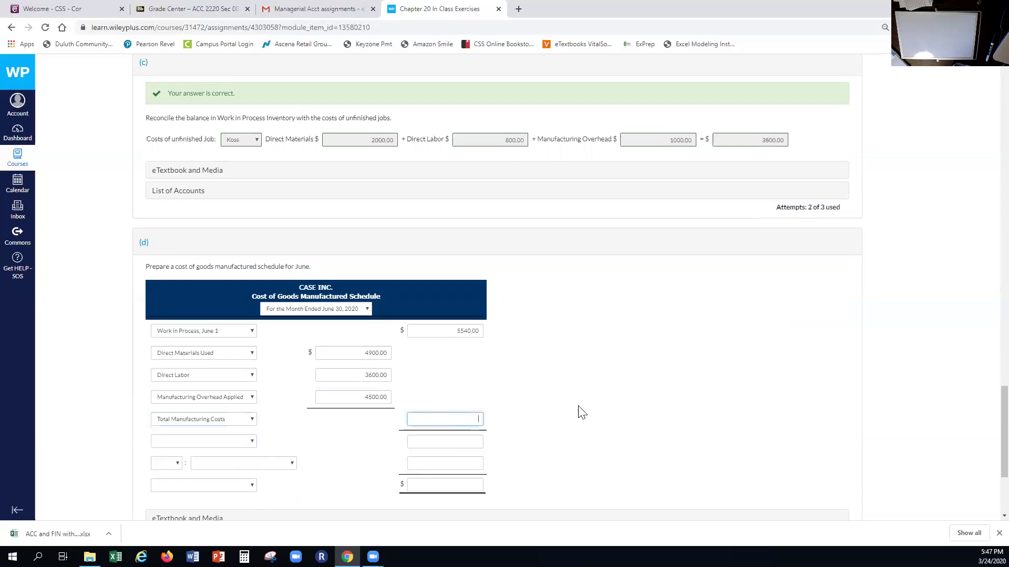
type("13000.00")
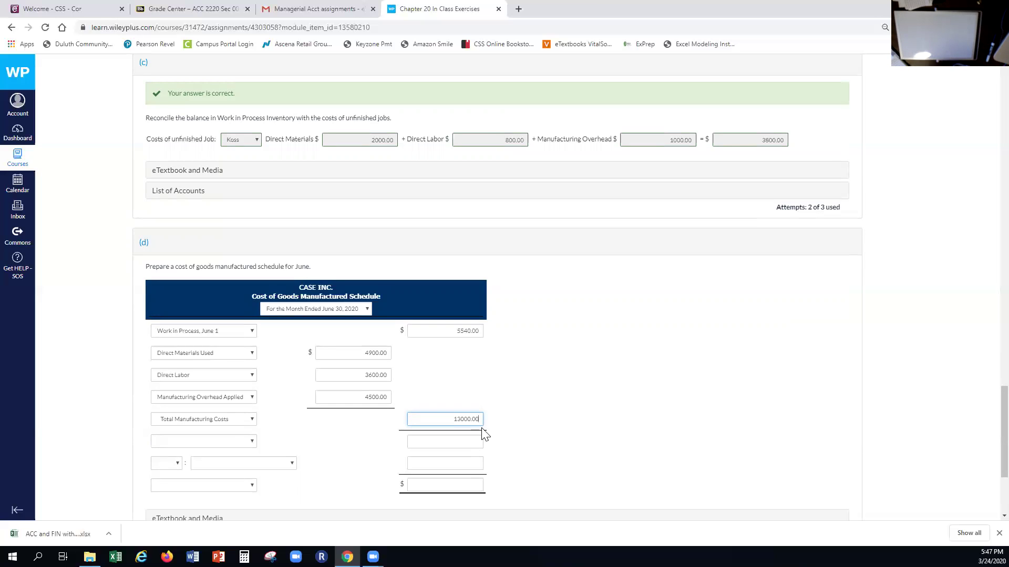
Enter Total Cost of Work in Process of 18540.00 below the total manufacturing costs
left_click(229, 442)
left_click(227, 489)
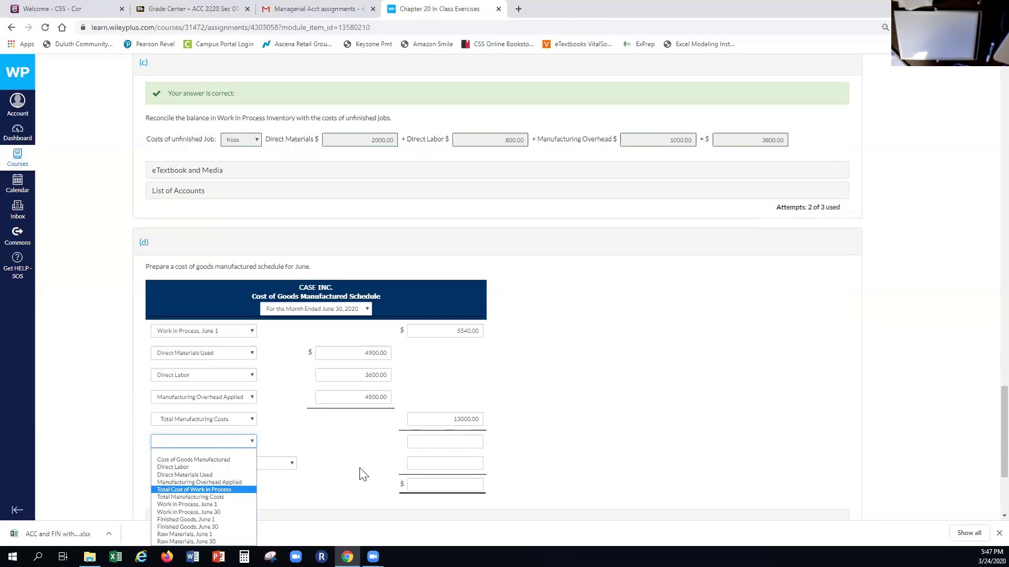
left_click(427, 442)
type("1")
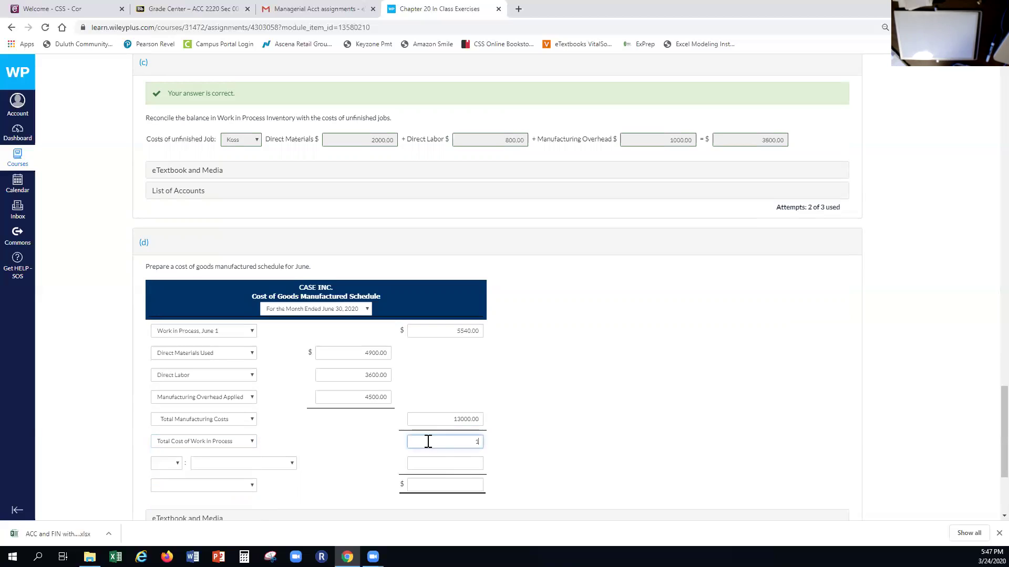
type("8540.00")
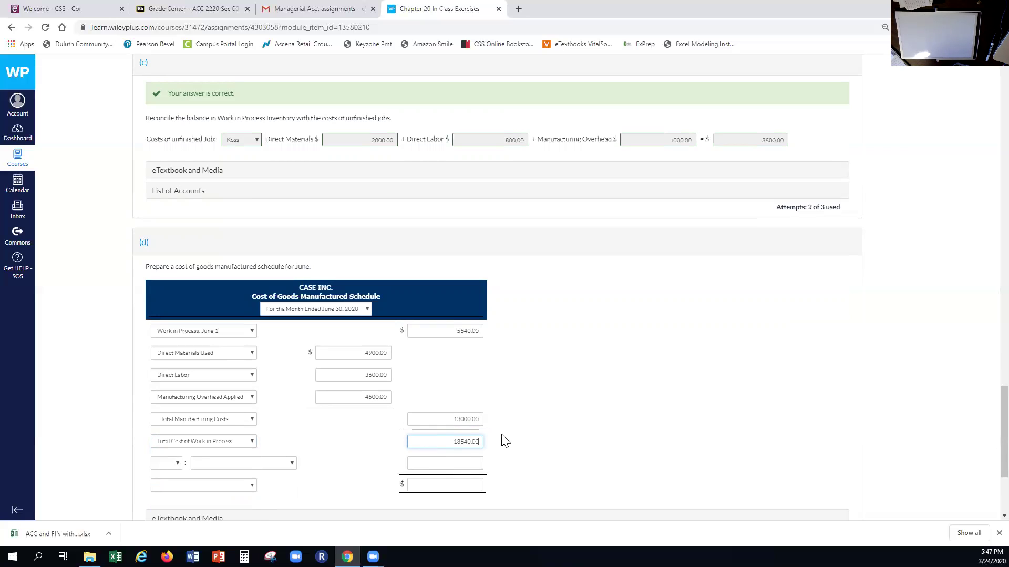
Add a Less line for Work in Process, June 30 with an amount of 3800.00
left_click(175, 463)
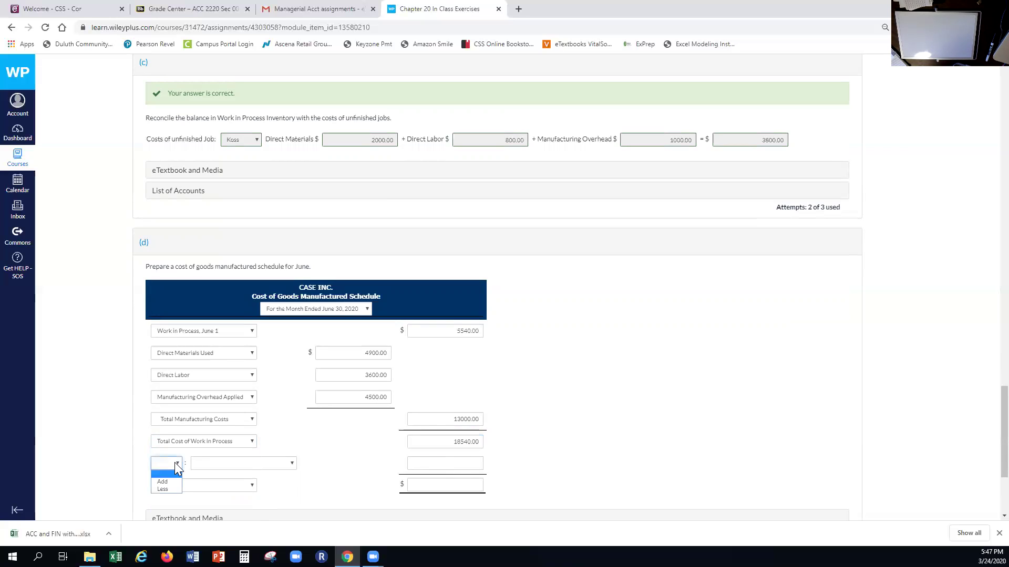
left_click(173, 489)
left_click(209, 463)
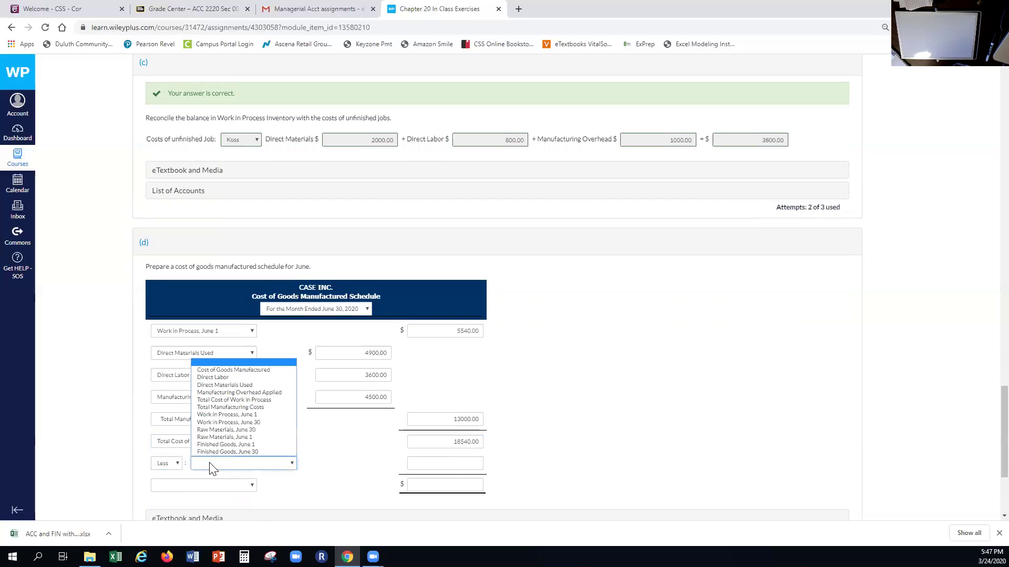
left_click(245, 423)
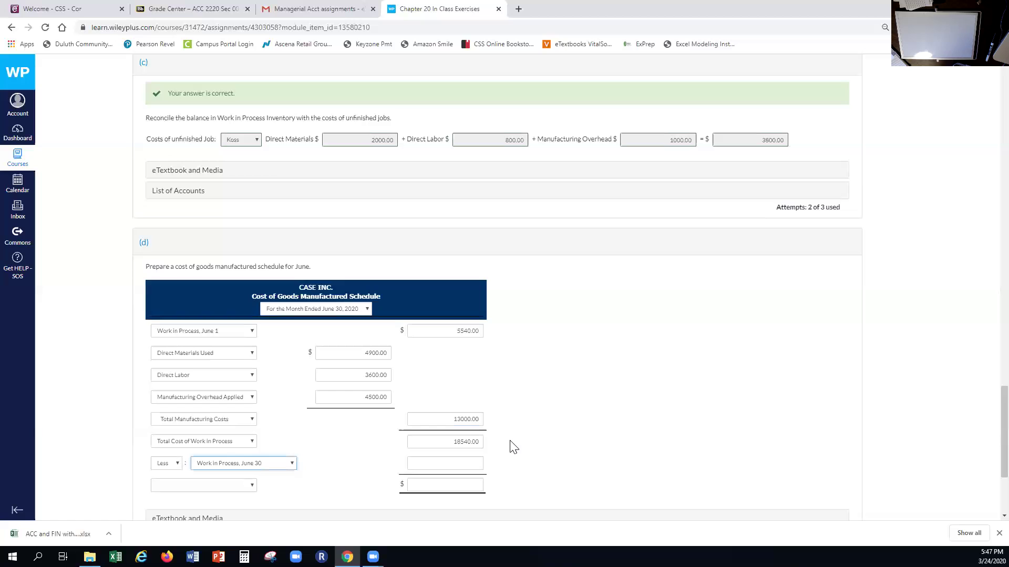
left_click(467, 463)
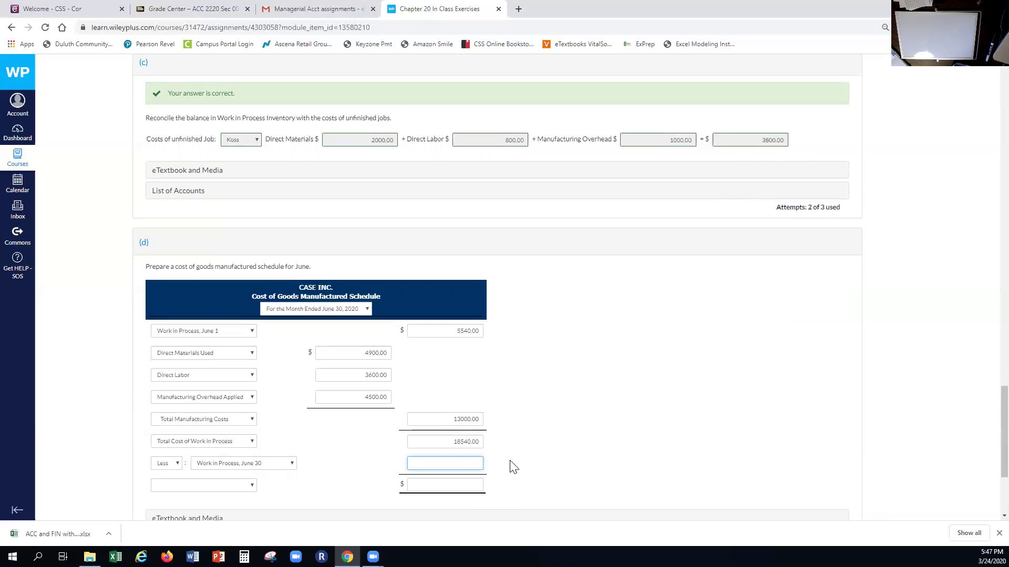
type("3800.00")
Complete the schedule's final line with Cost of Goods Manufactured of 14740.00
left_click(252, 486)
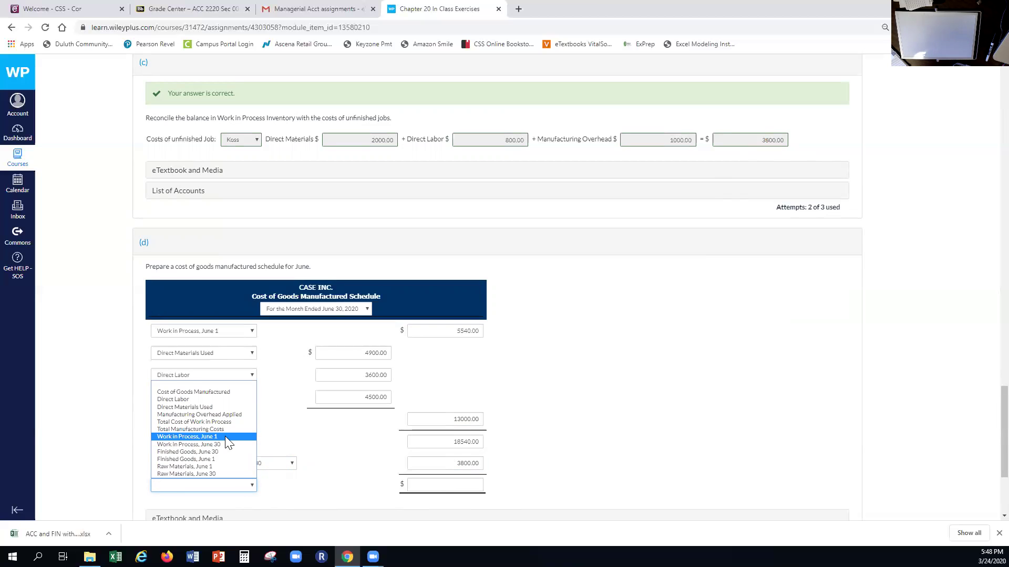
left_click(230, 385)
left_click(250, 485)
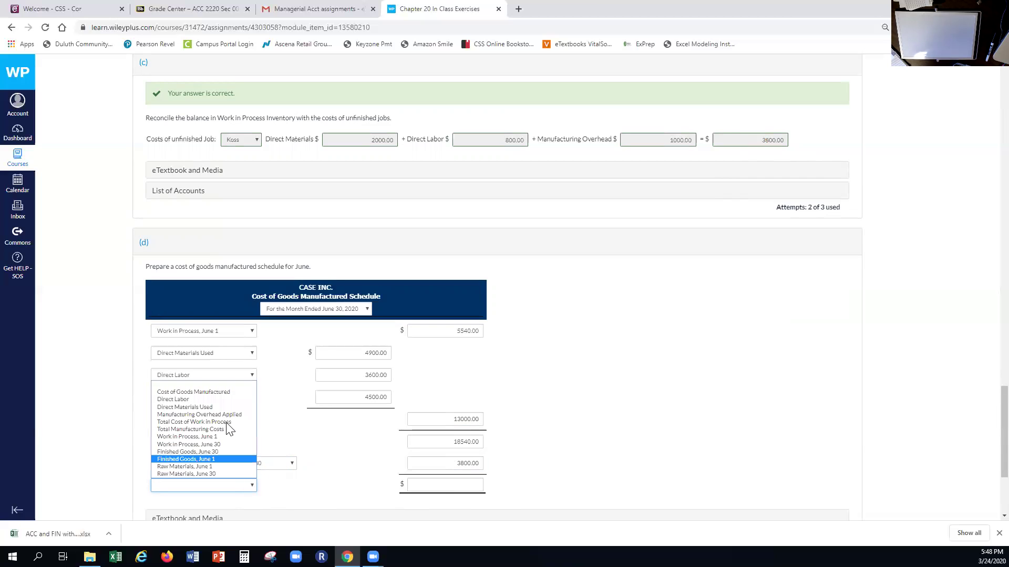
left_click(229, 391)
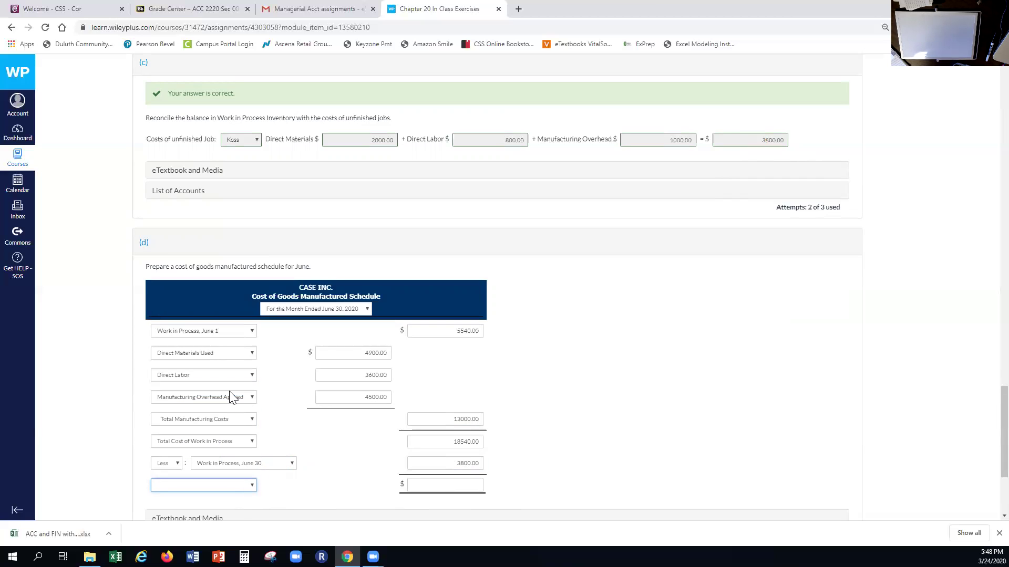
left_click(471, 485)
type("14740.00")
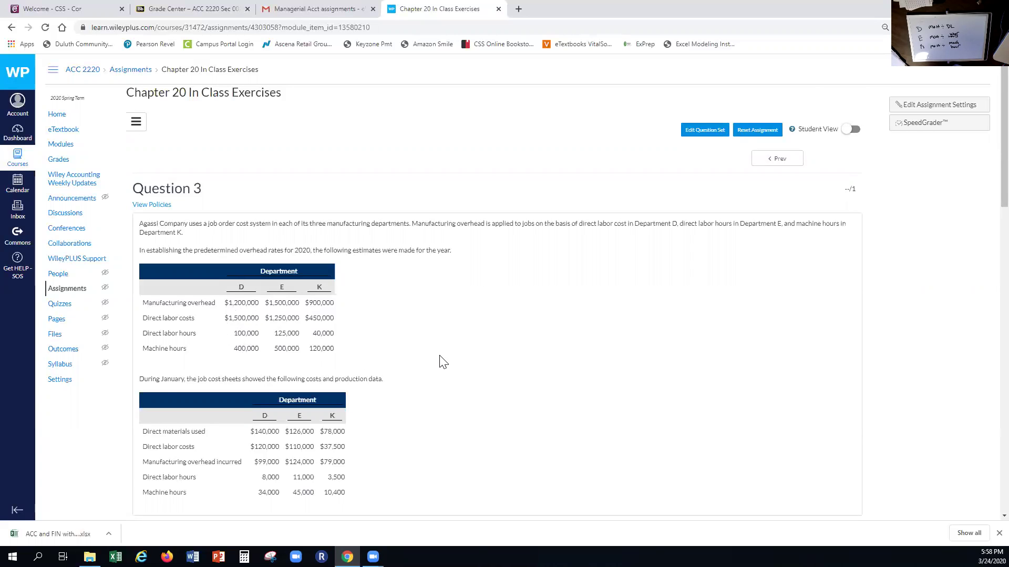
Turn on Student View for Question 3 and bring the Agassi Company problem data into view
scroll(442, 362, "down", 2)
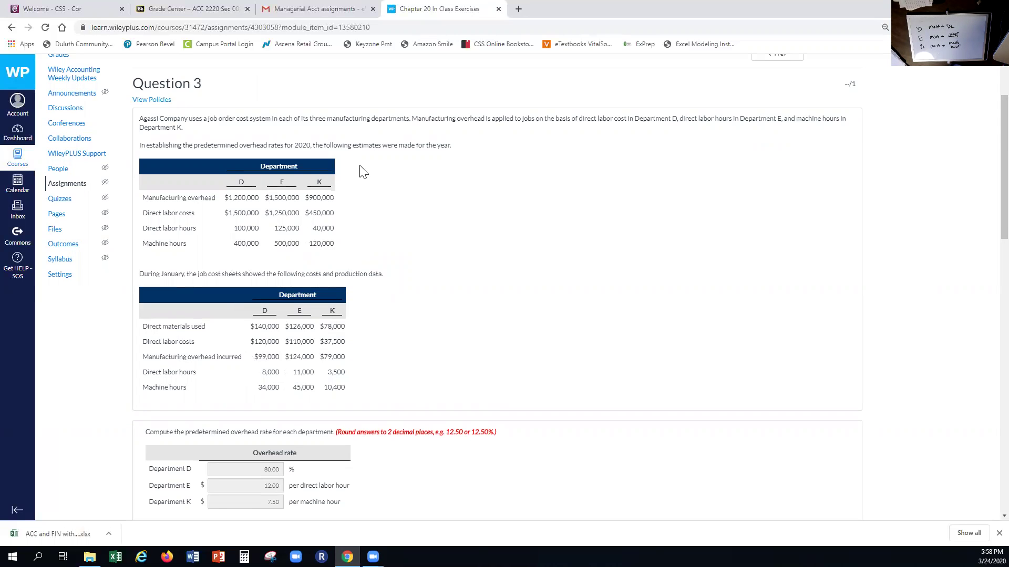
scroll(350, 193, "up", 2)
left_click(849, 129)
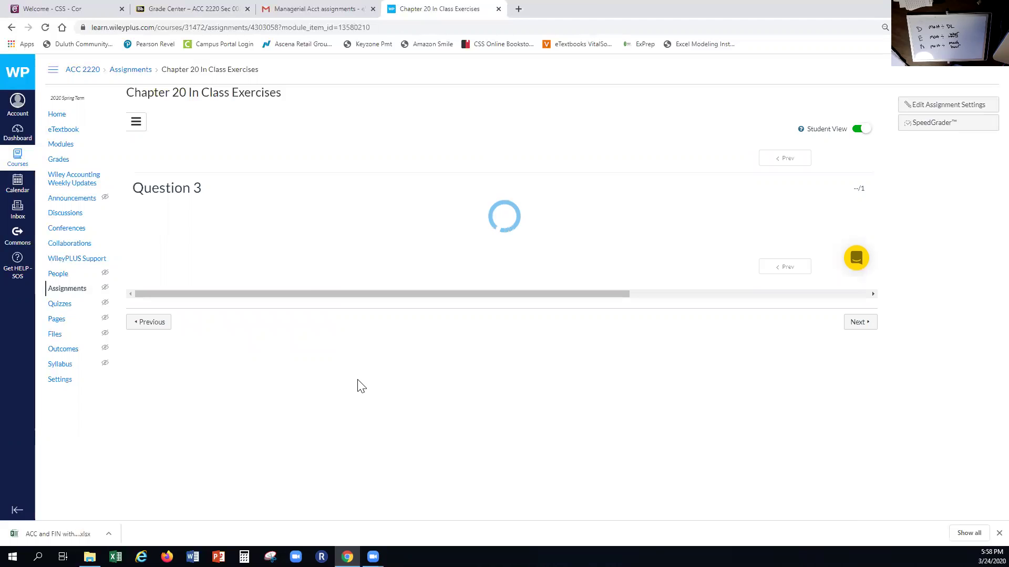
scroll(471, 390, "down", 1)
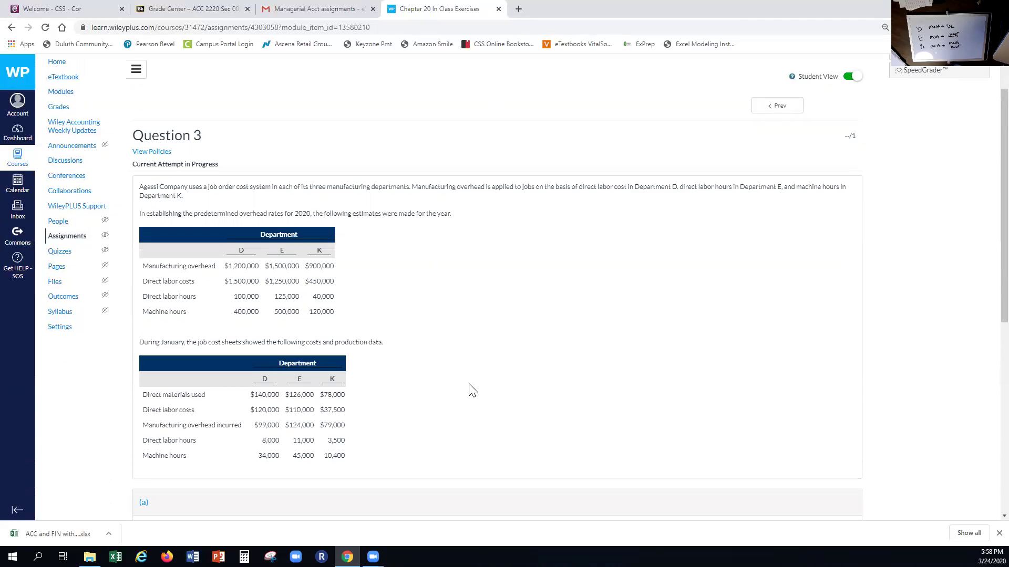